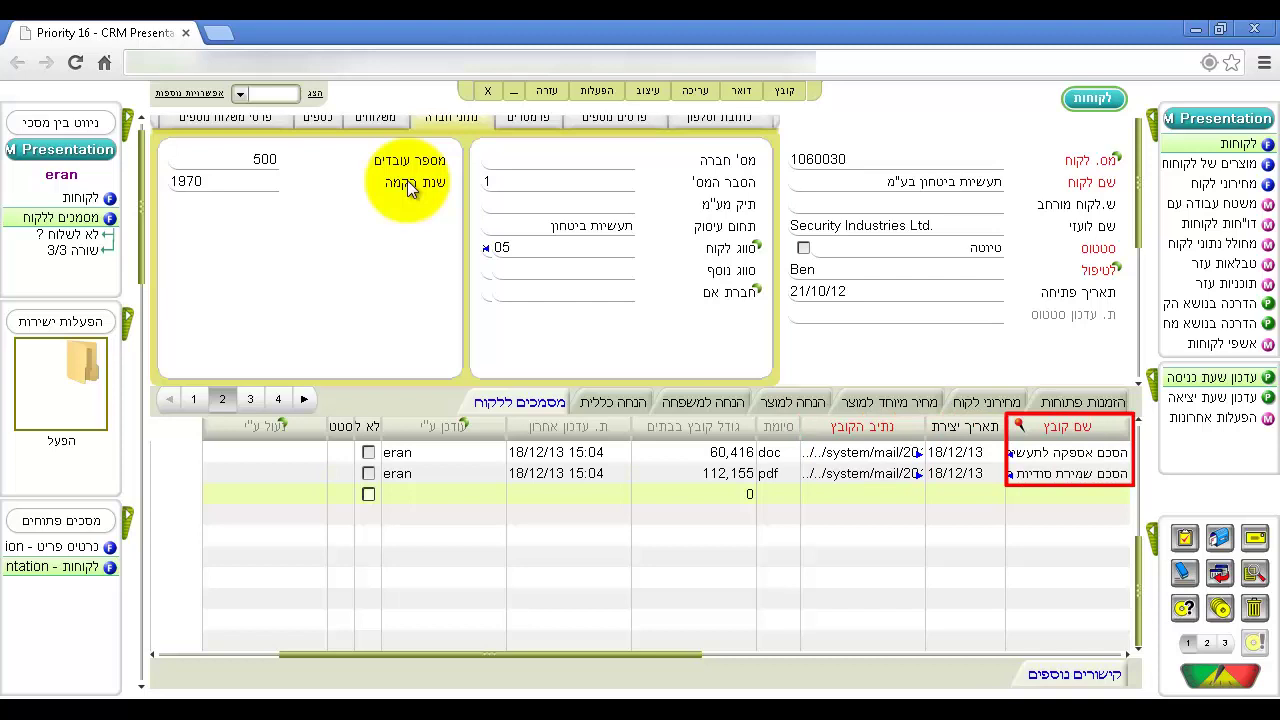
Step: Rename the PDF document in the second row of the customer's documents to "הסכם סודיות"
{"action": "key", "text": "Up"}
{"action": "key", "text": "Tab"}
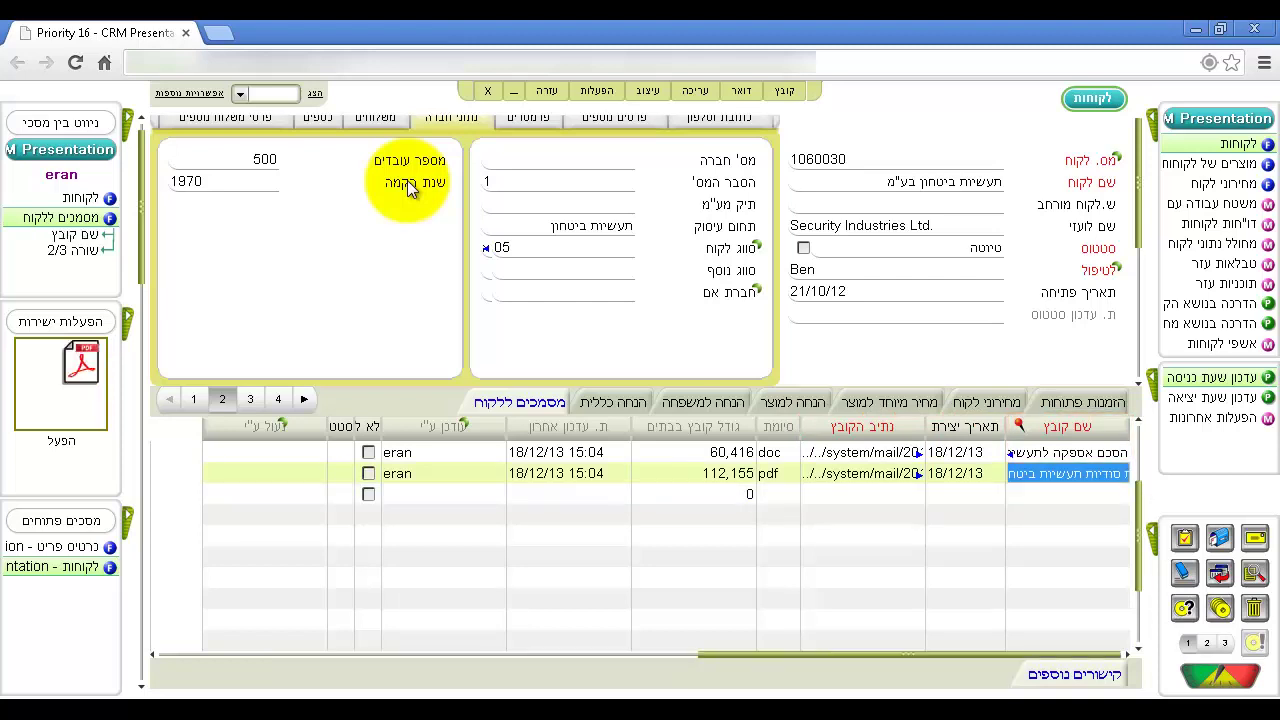
{"action": "type", "text": "הסכם סודיות"}
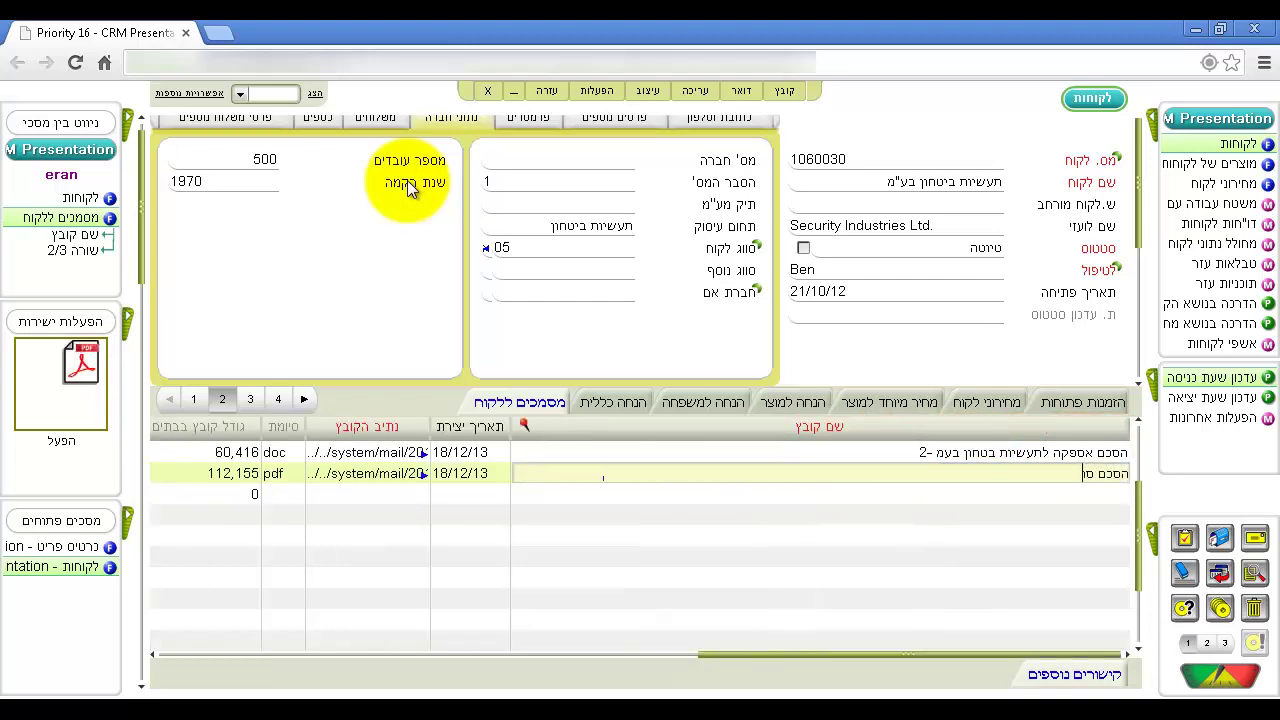
{"action": "key", "text": "Tab"}
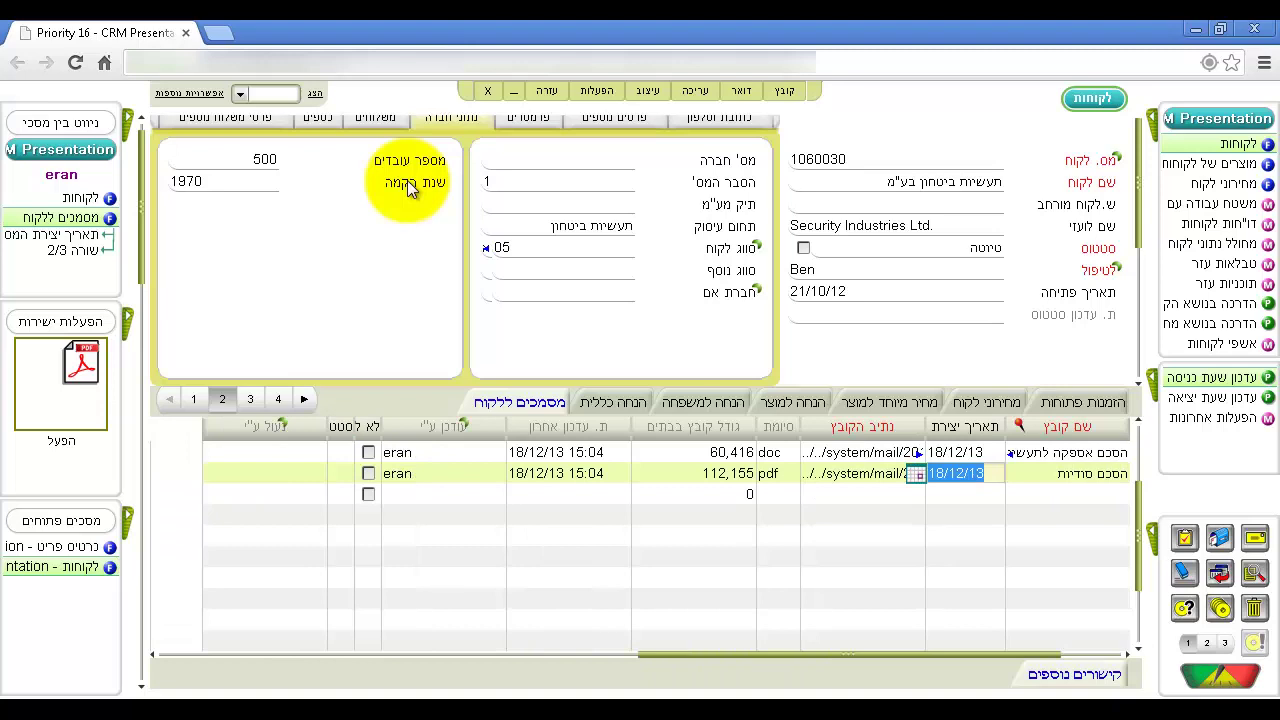
{"action": "key", "text": "Down"}
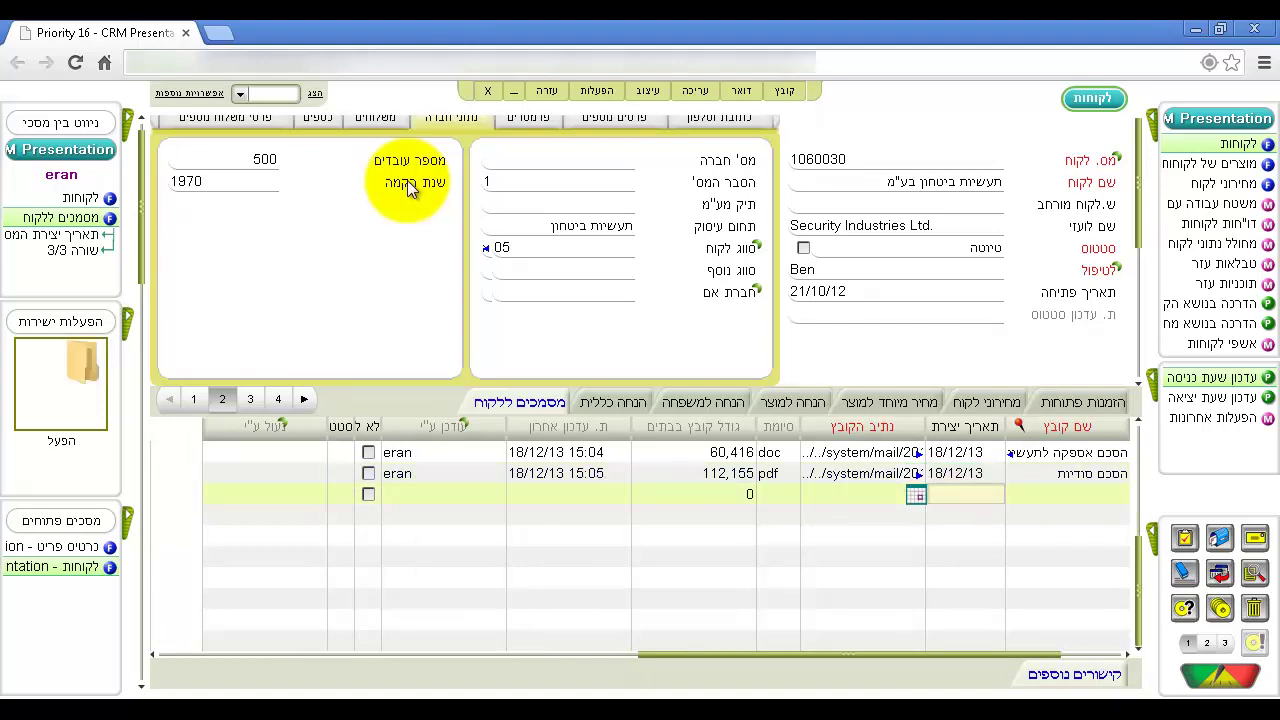
{"action": "right_click", "coordinate": [82, 359]}
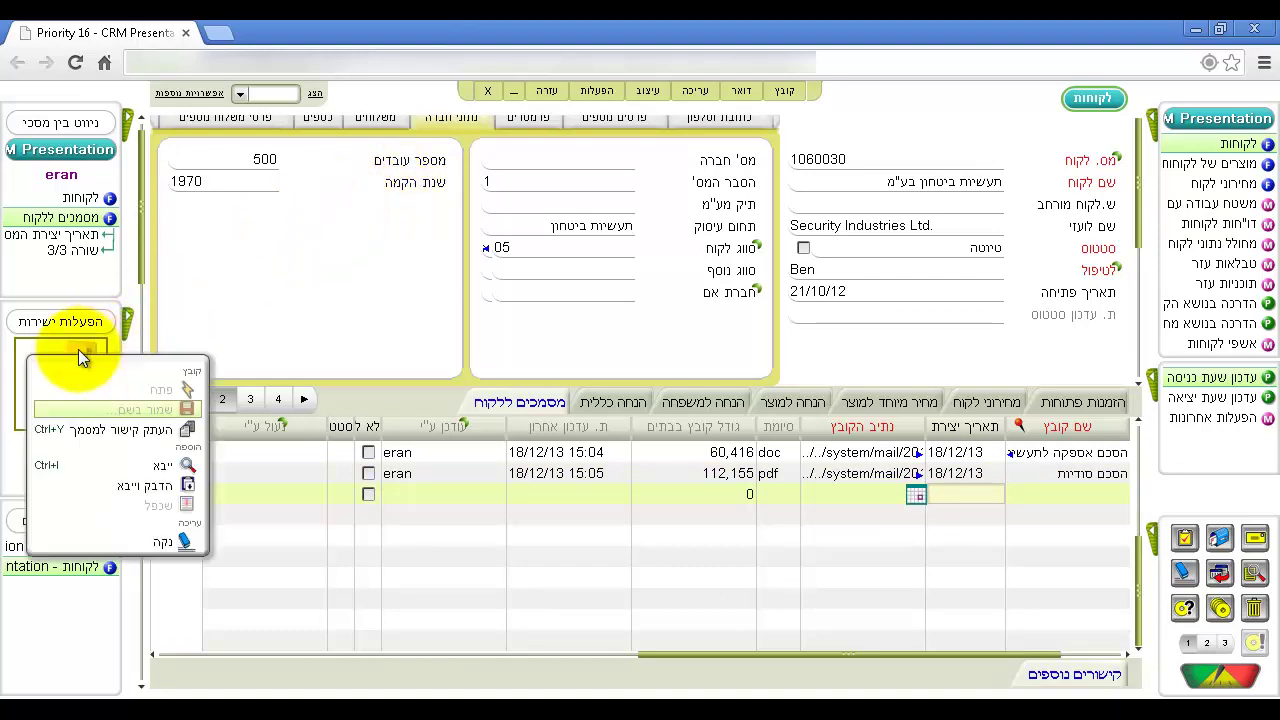
{"action": "left_click", "coordinate": [110, 464]}
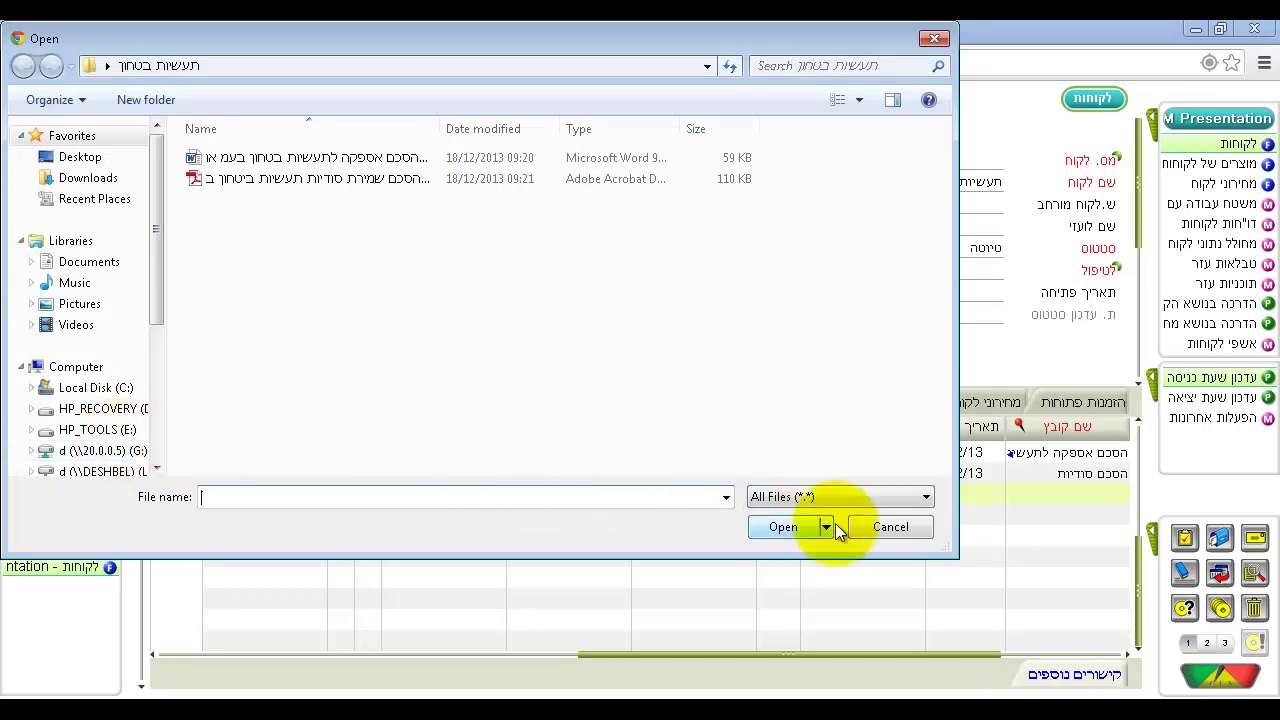
{"action": "left_click", "coordinate": [868, 527]}
Step: Open the supply agreement .doc file from the first row of the customer's documents in Word
{"action": "key", "text": "Up"}
{"action": "key", "text": "Up"}
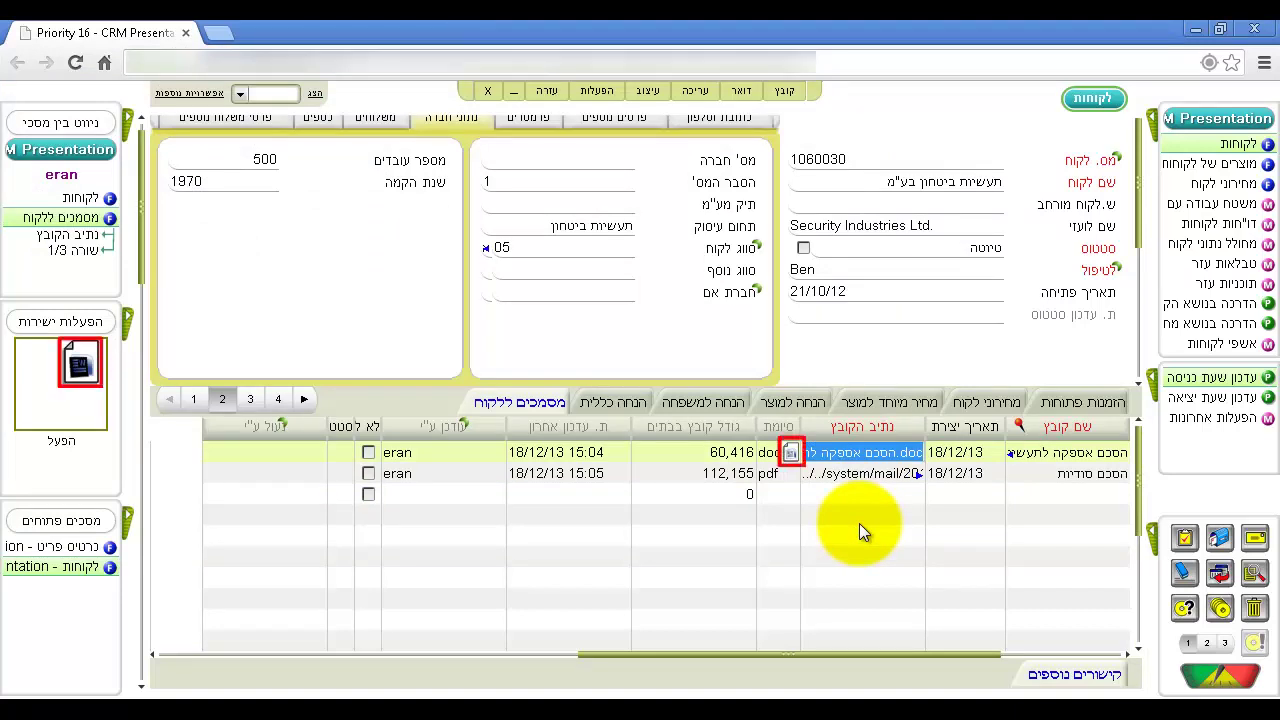
{"action": "left_click", "coordinate": [790, 456]}
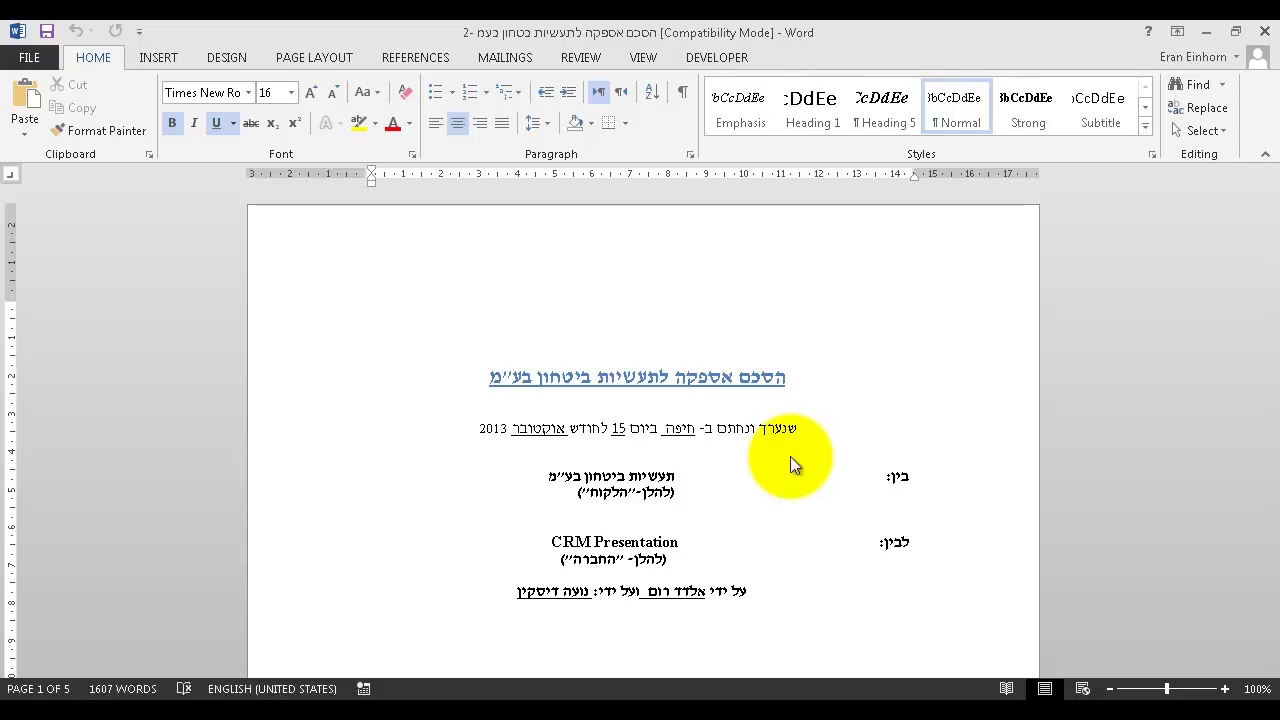
Step: Replace the month in the agreement's date line with "נובמבר" and save the document
{"action": "double_click", "coordinate": [557, 437]}
{"action": "type", "text": "נובמבר"}
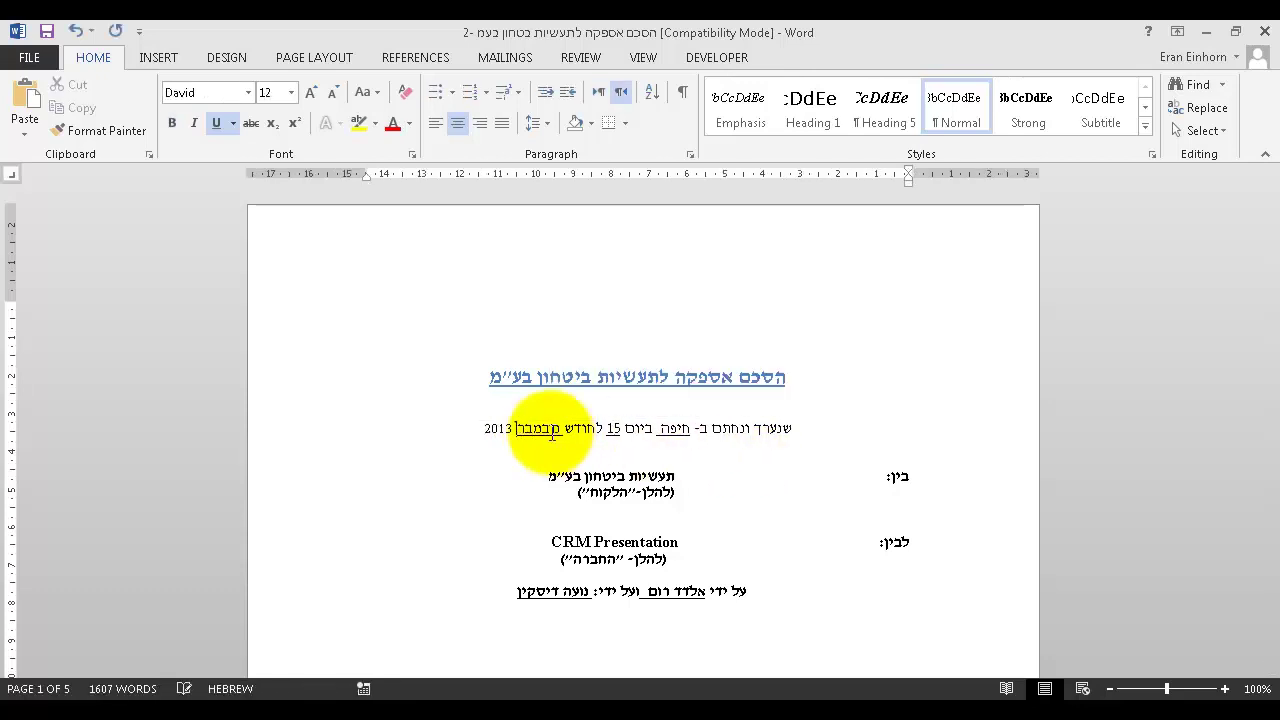
{"action": "left_click", "coordinate": [47, 32]}
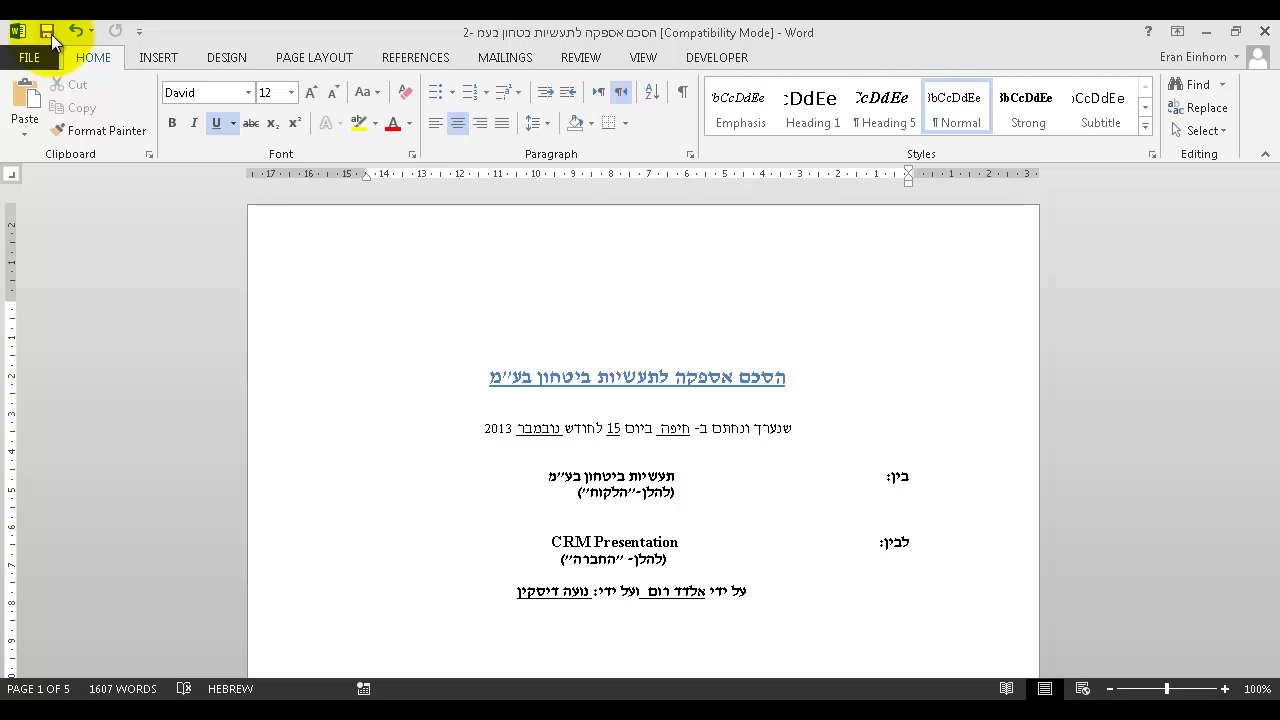
{"action": "left_click", "coordinate": [51, 34]}
Step: Switch back to Priority and examine the status options for the supply agreement row, keeping "קריאה בלבד"
{"action": "left_click", "coordinate": [1201, 32]}
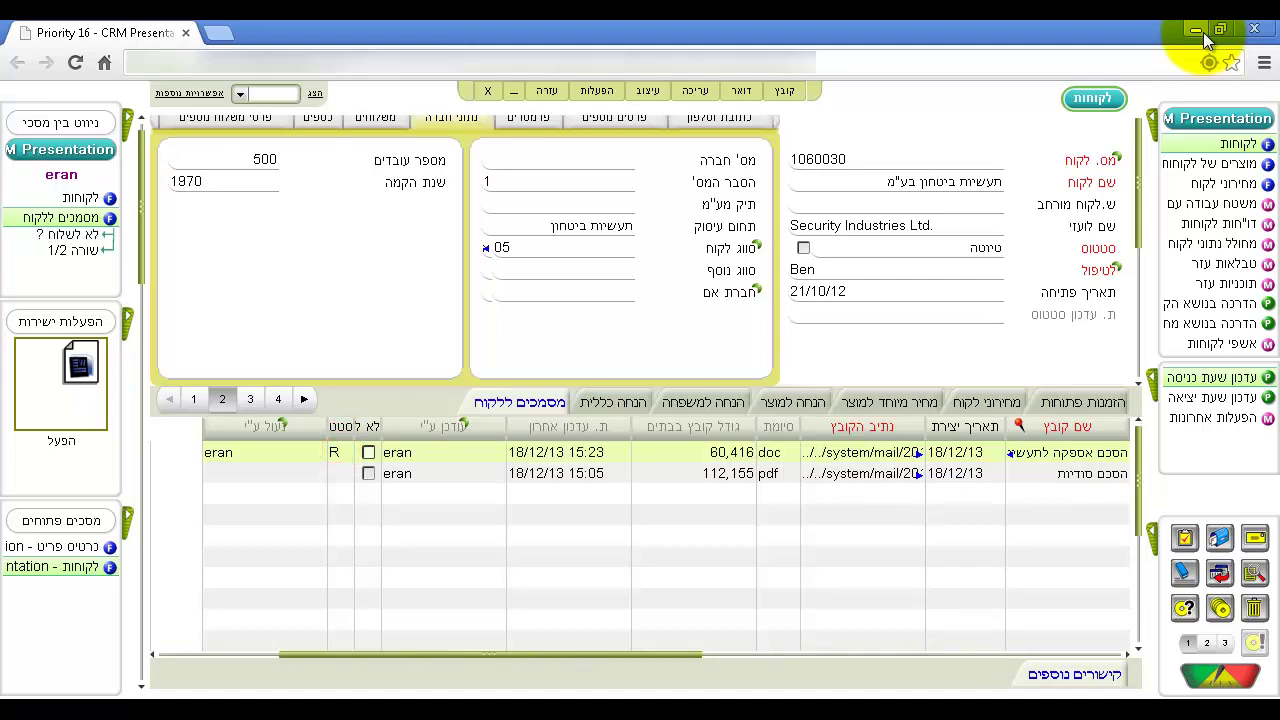
{"action": "key", "text": "F6"}
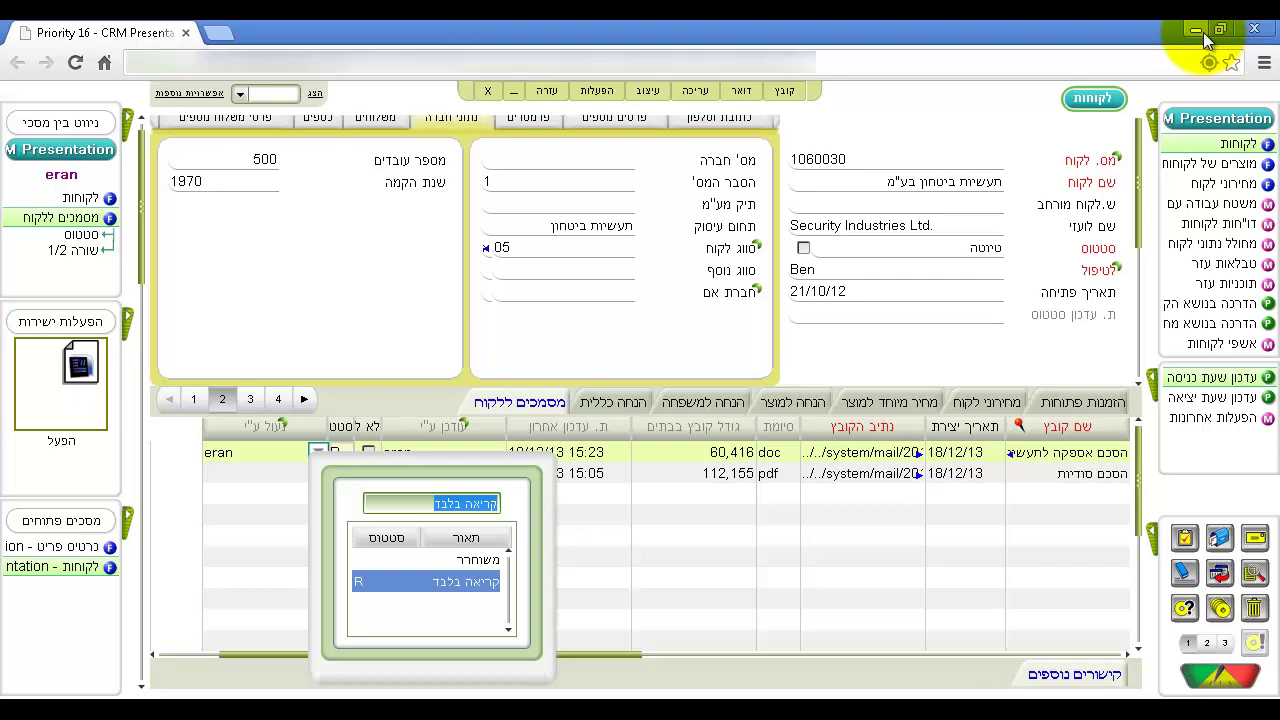
{"action": "key", "text": "Return"}
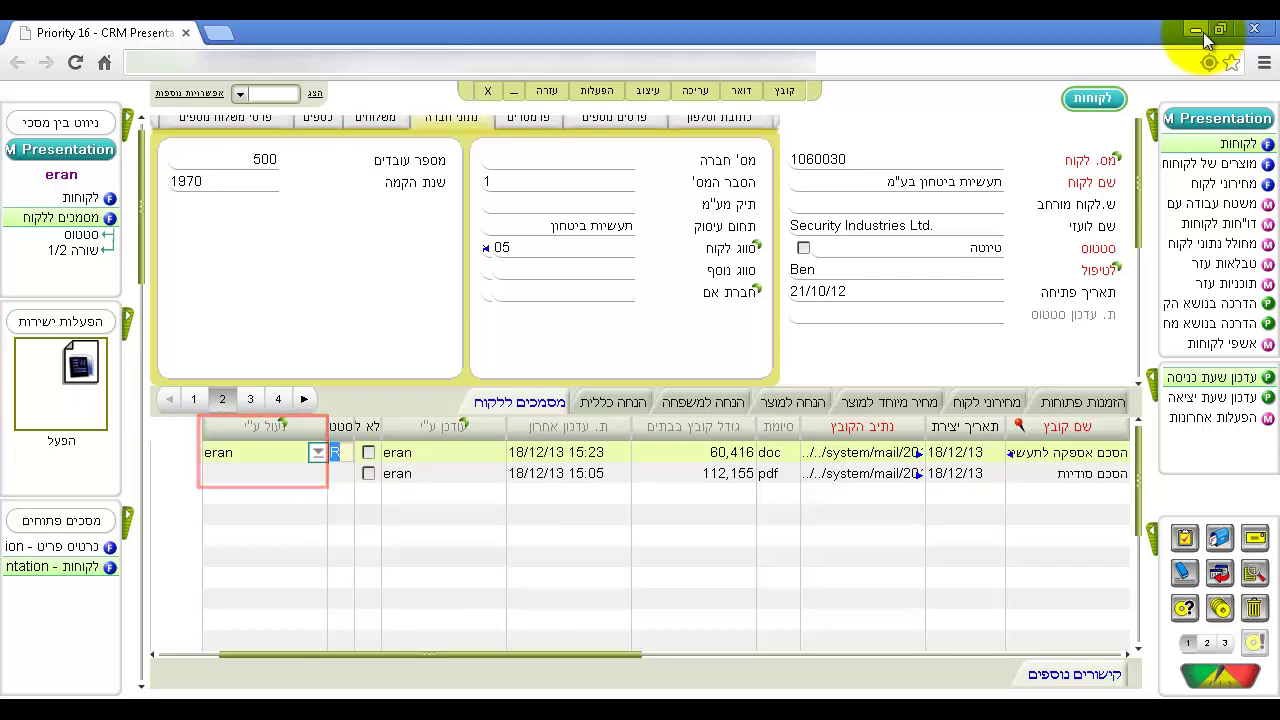
Step: Close the supply agreement in Word and refresh its row in Priority's customer documents
{"action": "left_click", "coordinate": [1203, 32]}
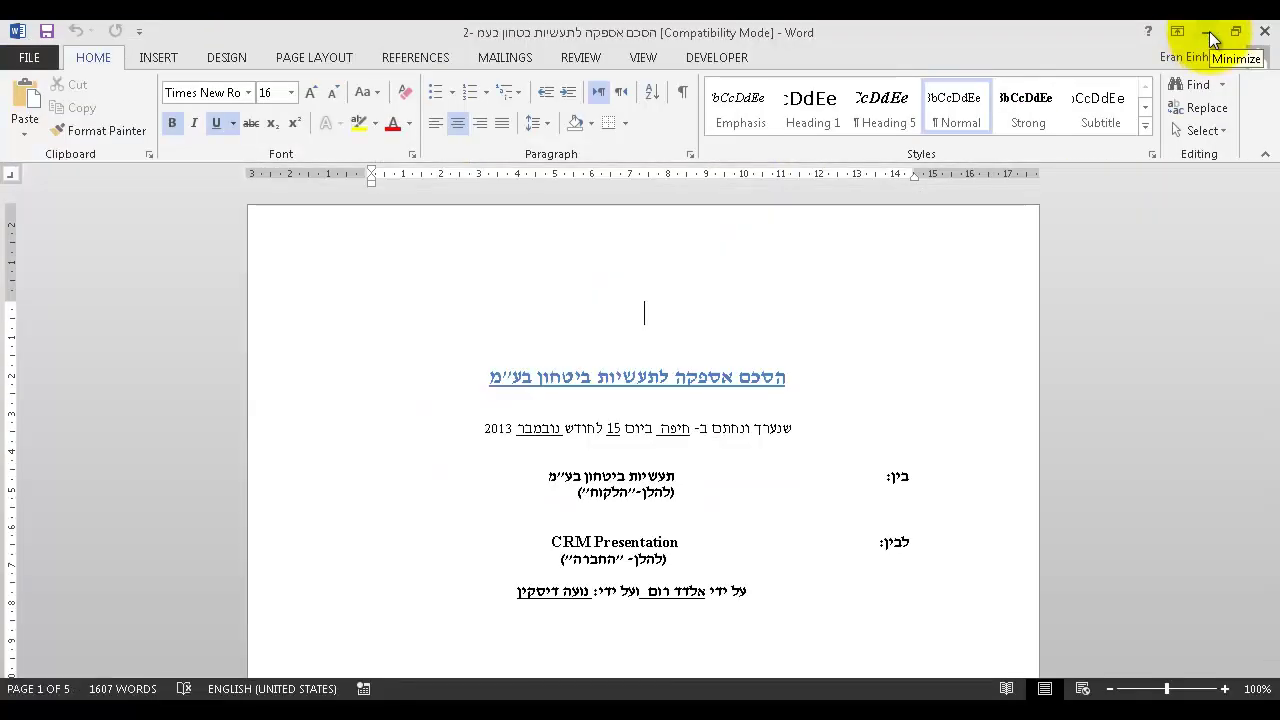
{"action": "left_click", "coordinate": [1268, 32]}
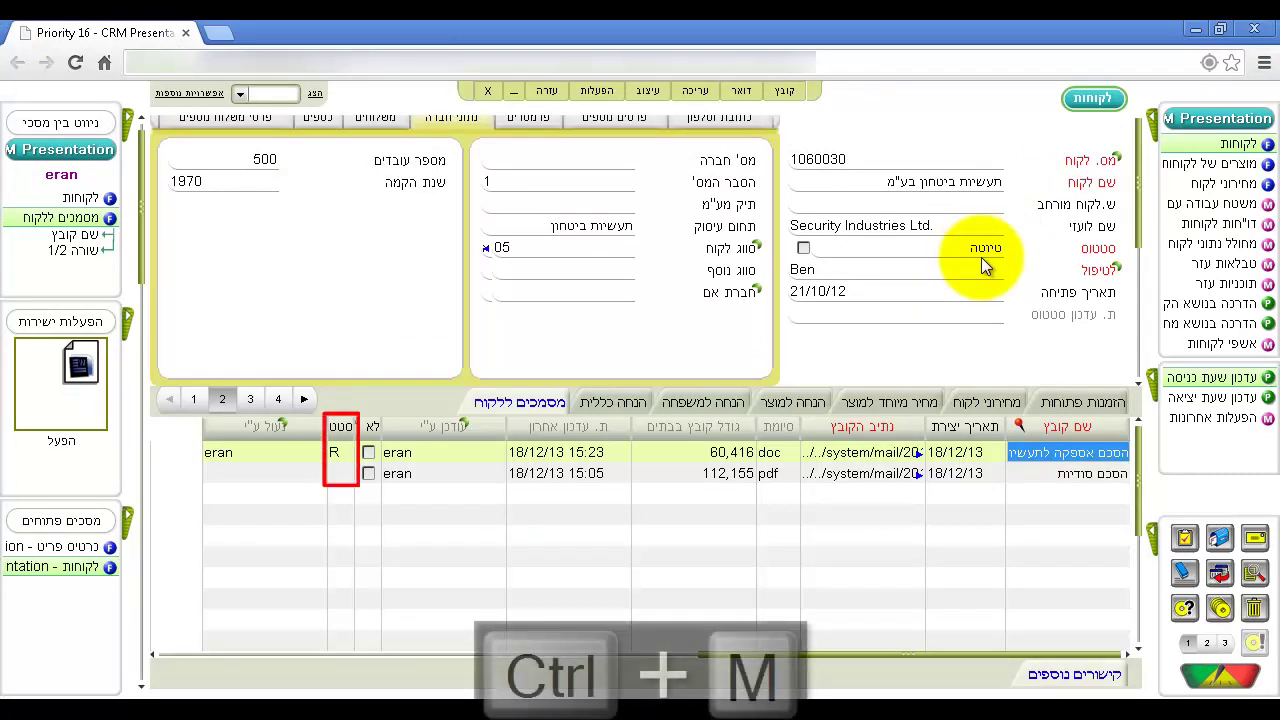
{"action": "key", "text": "ctrl+m"}
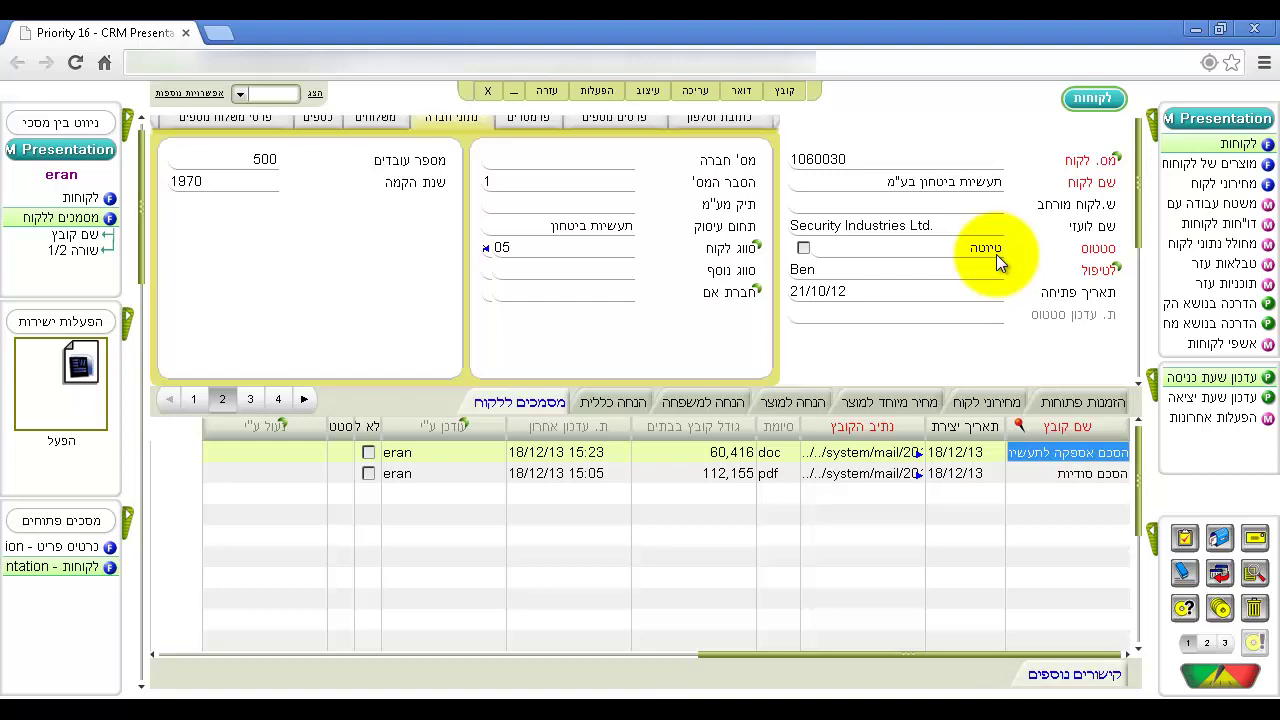
Step: Copy the file path of the supply agreement from the customer's documents
{"action": "key", "text": "Tab"}
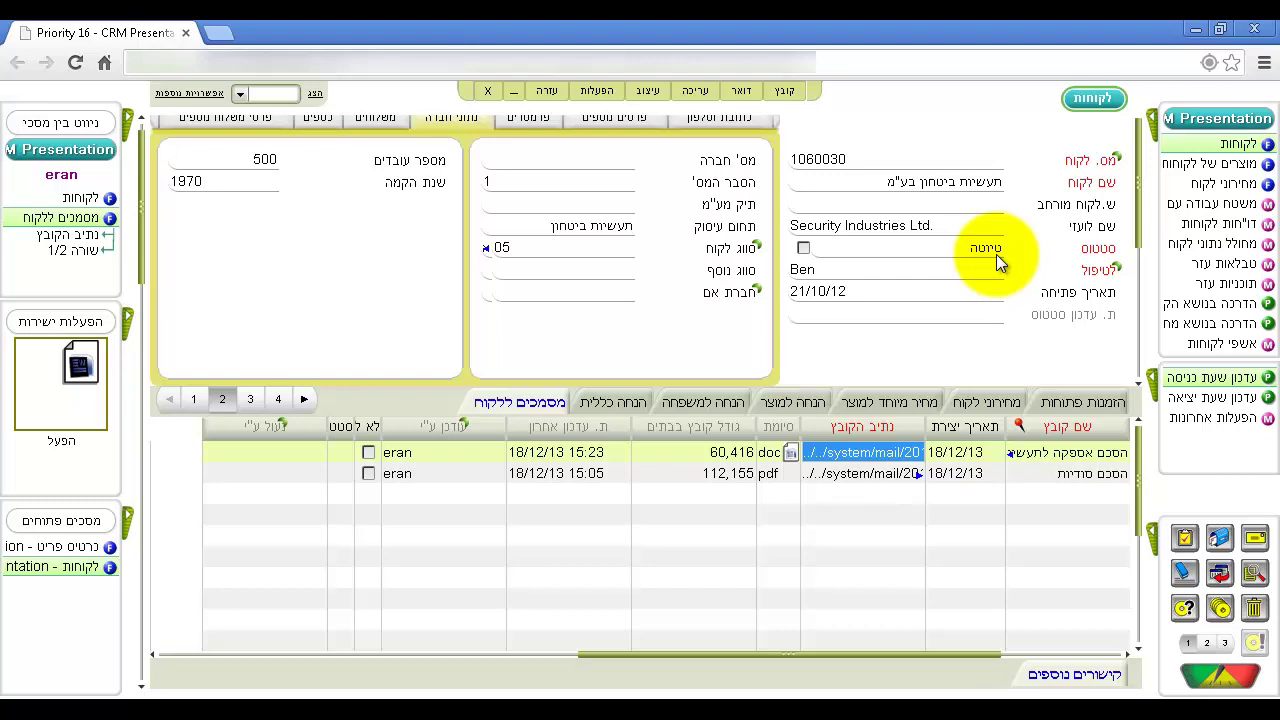
{"action": "key", "text": "ctrl+c"}
Step: Open the tax invoices form (חשבוניות מס) and create an invoice for customer תעשיות ביטחון בע"מ
{"action": "left_click", "coordinate": [1150, 122]}
{"action": "mouse_move", "coordinate": [1157, 143]}
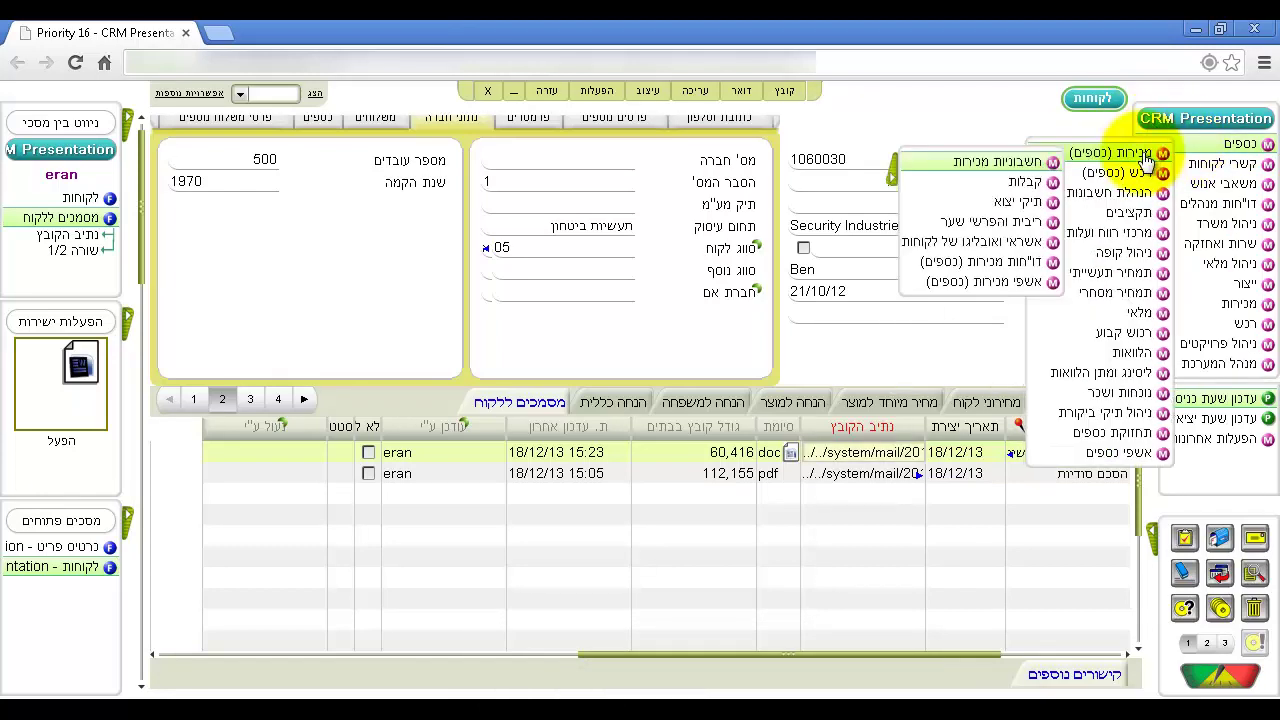
{"action": "mouse_move", "coordinate": [1005, 160]}
{"action": "mouse_move", "coordinate": [912, 178]}
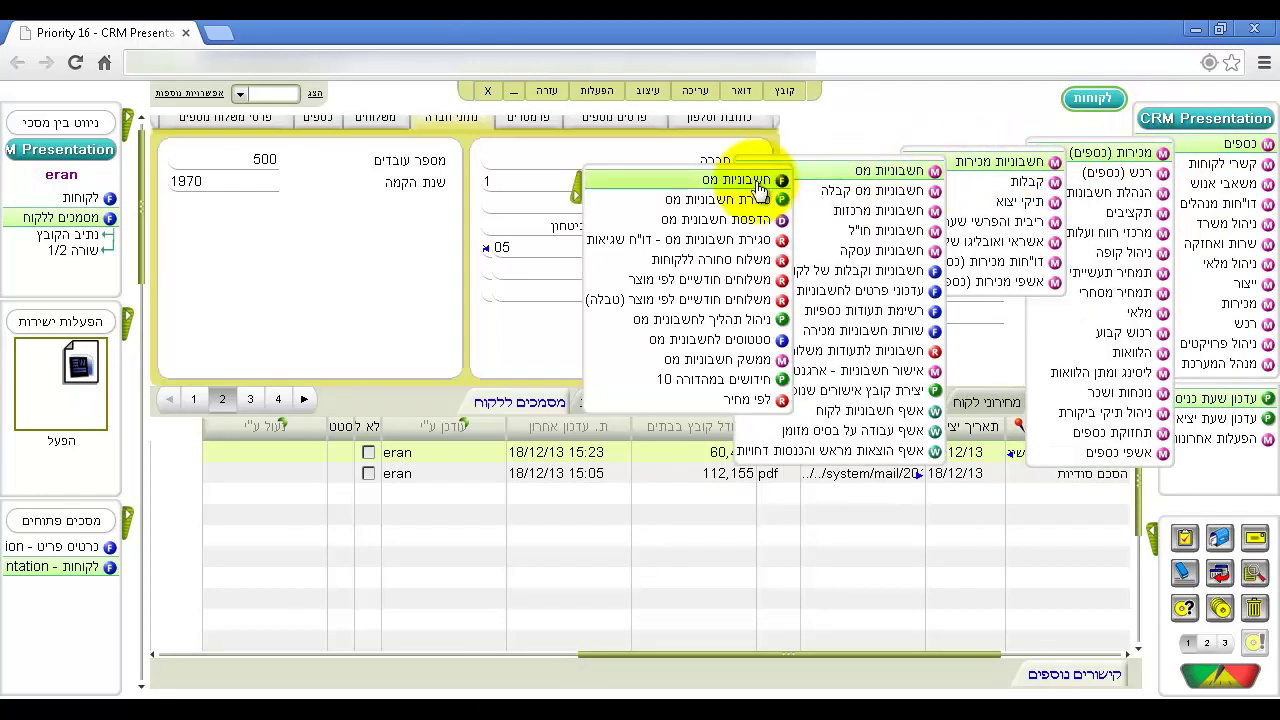
{"action": "left_click", "coordinate": [740, 180]}
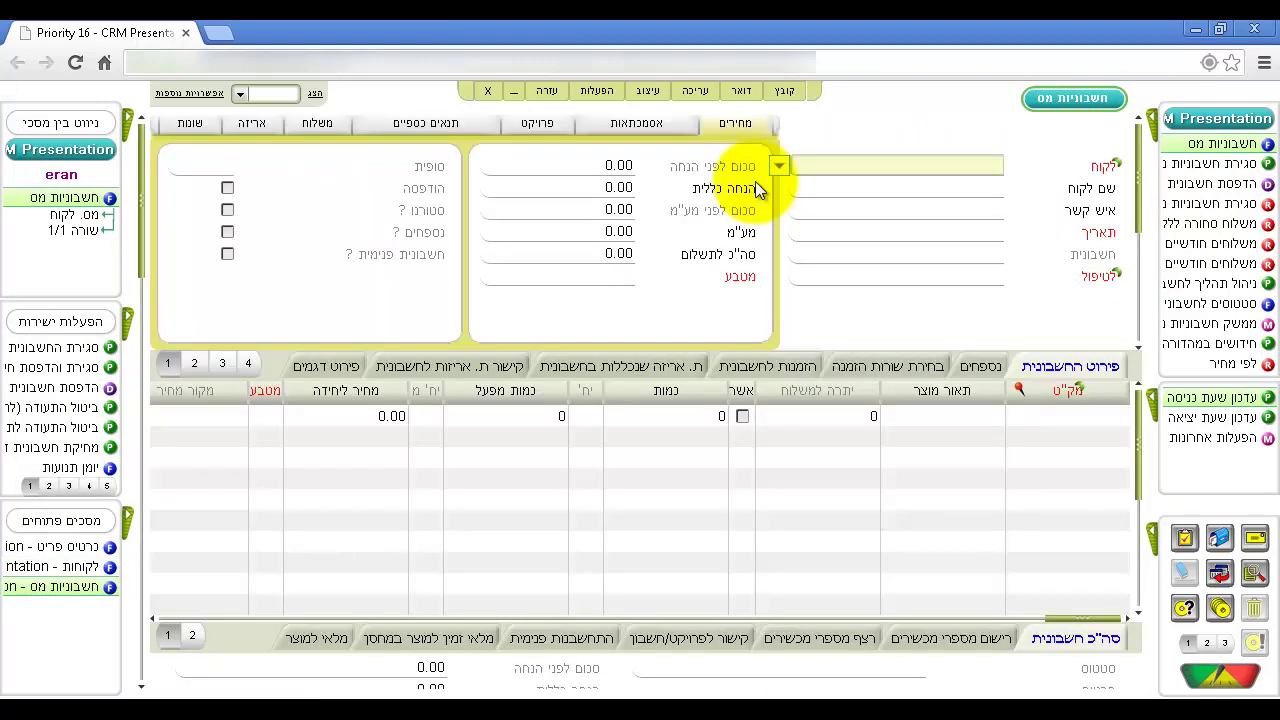
{"action": "key", "text": "F6"}
{"action": "type", "text": "תע"}
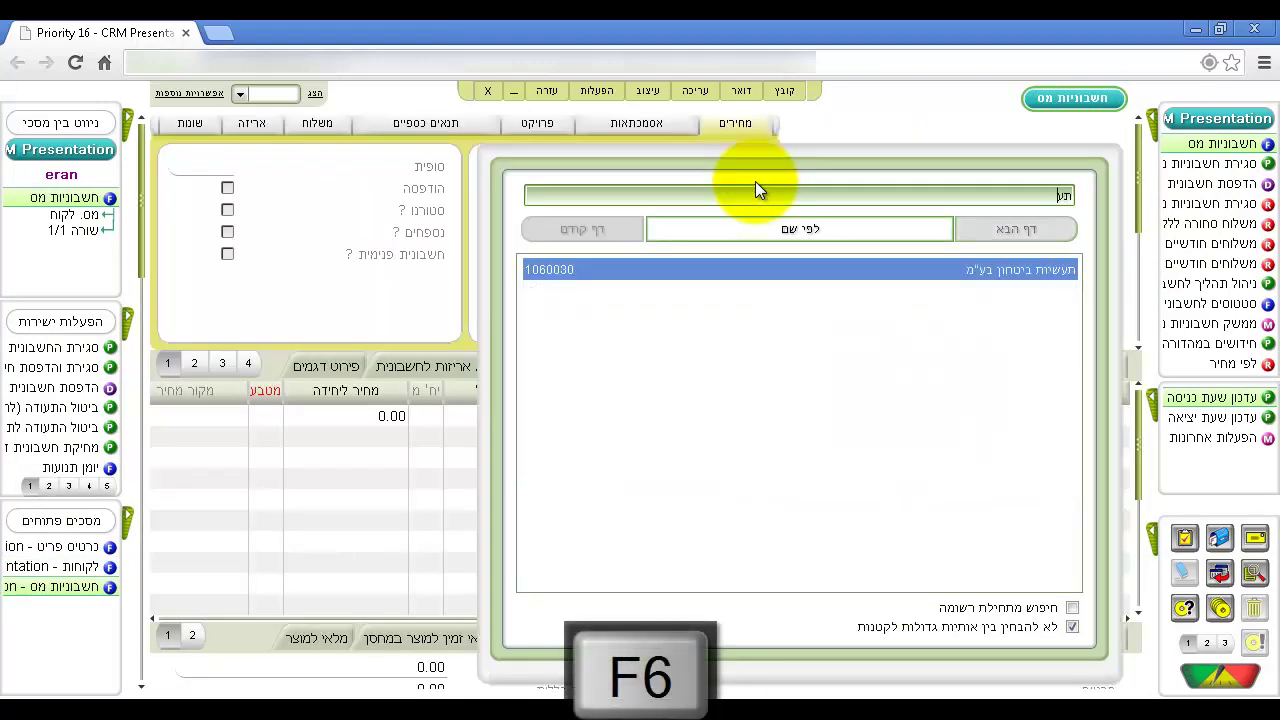
{"action": "key", "text": "Return"}
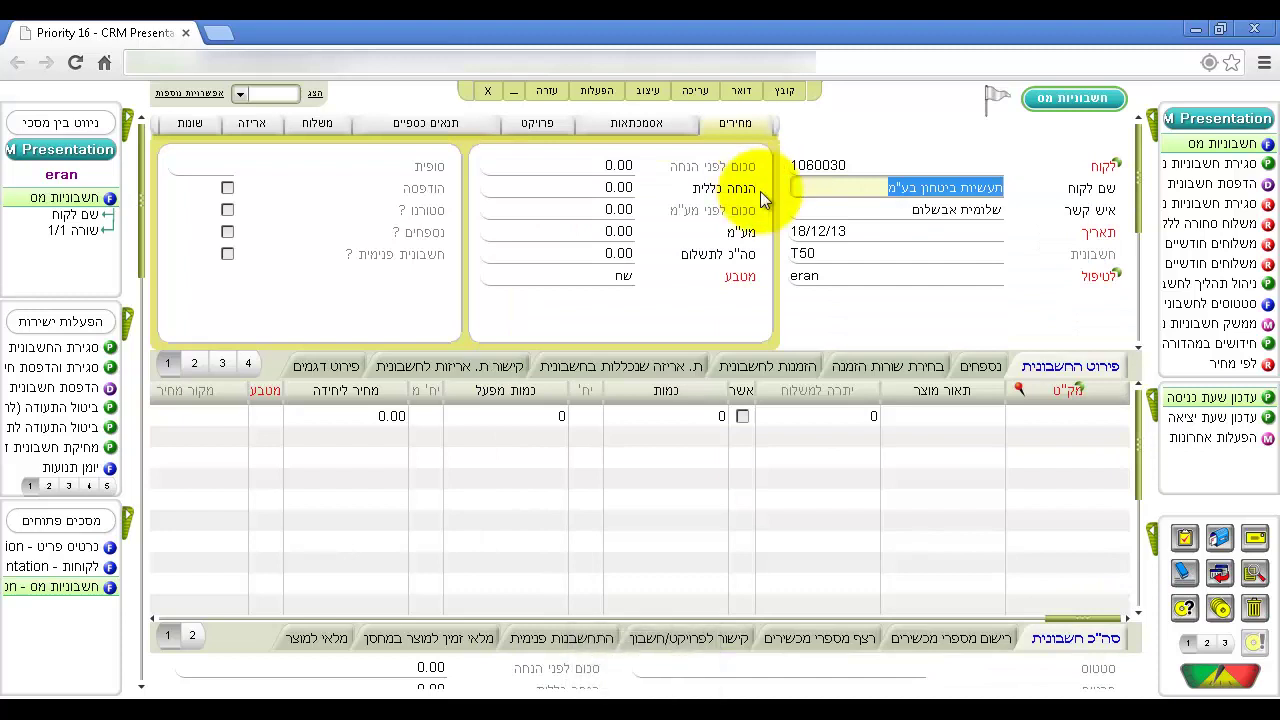
Step: Attach the supply agreement to the invoice by pasting its copied file path into the invoice's attachments (נספחים)
{"action": "left_click", "coordinate": [972, 362]}
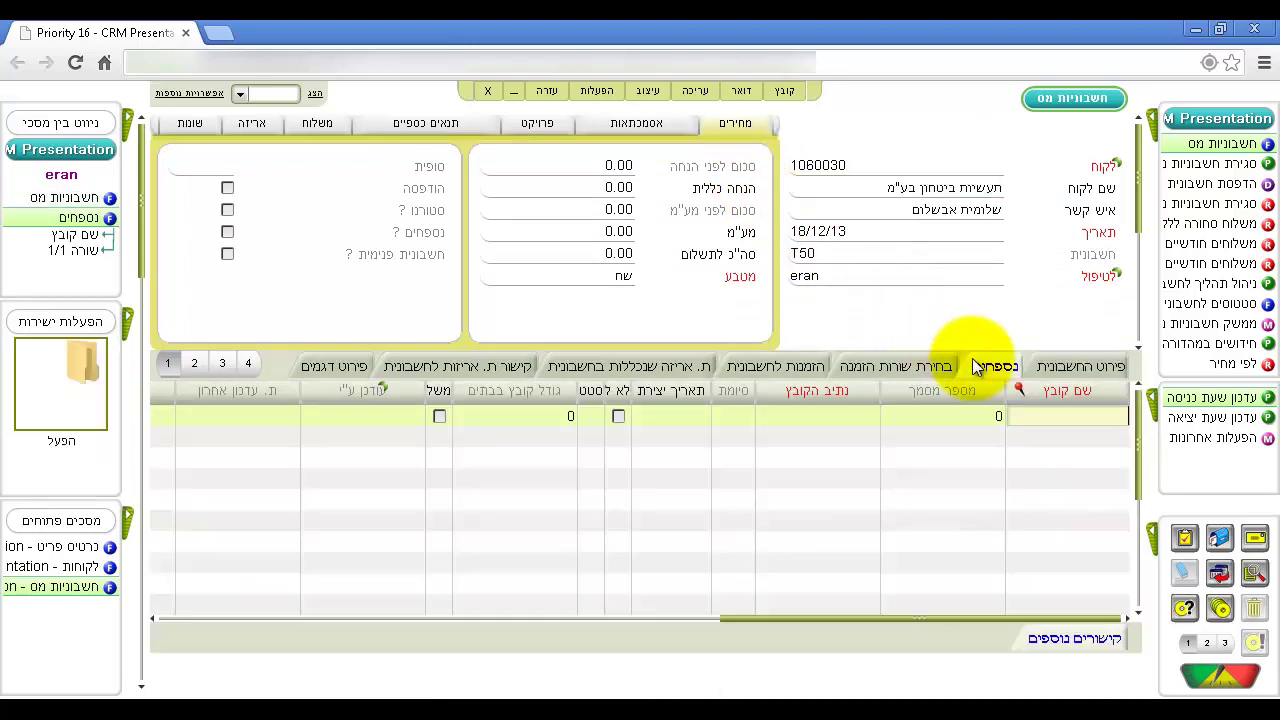
{"action": "key", "text": "Tab"}
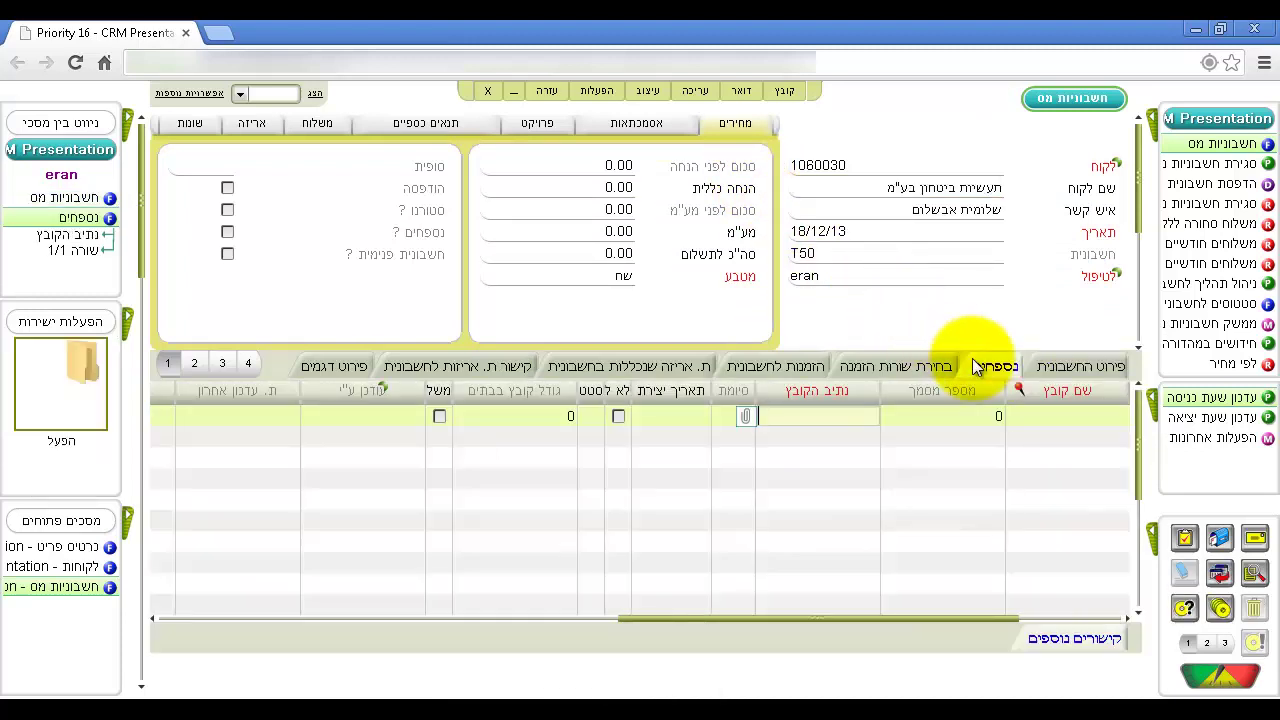
{"action": "key", "text": "ctrl+v"}
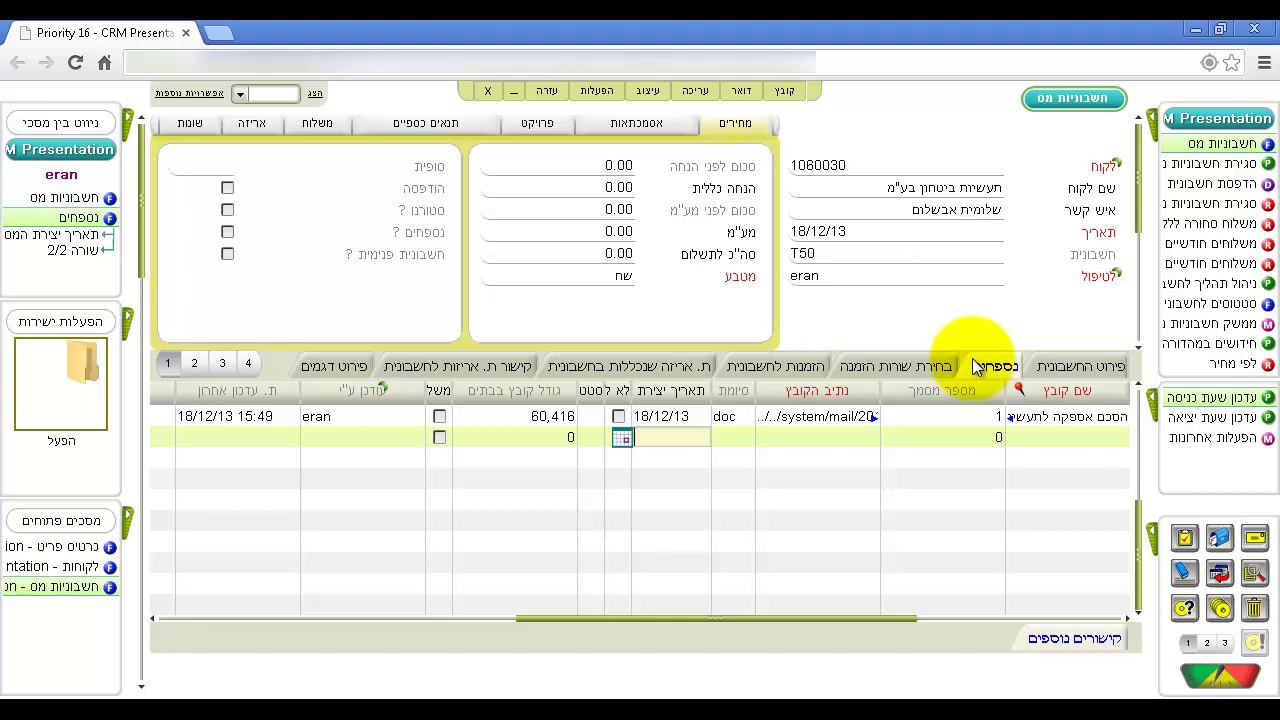
{"action": "left_click", "coordinate": [976, 367]}
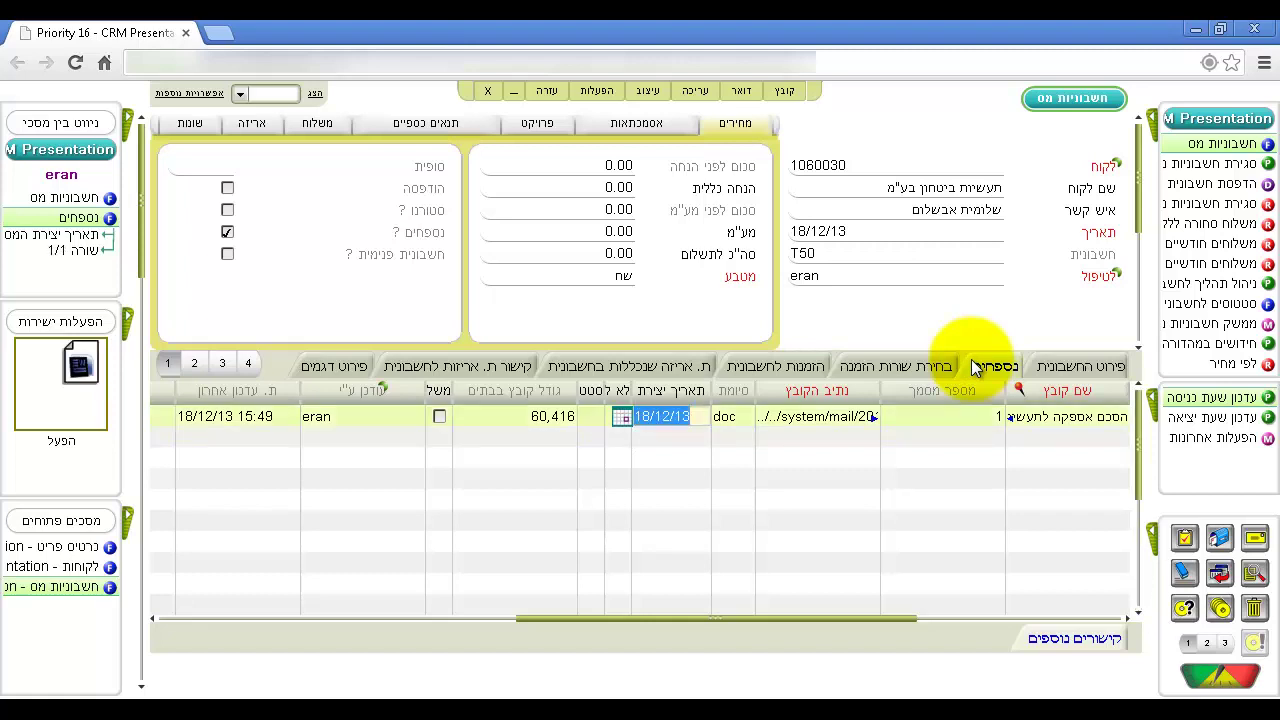
Step: Set the status of the invoice's supply agreement attachment to "קריאה בלבד" (R)
{"action": "left_click", "coordinate": [596, 417]}
{"action": "key", "text": "F6"}
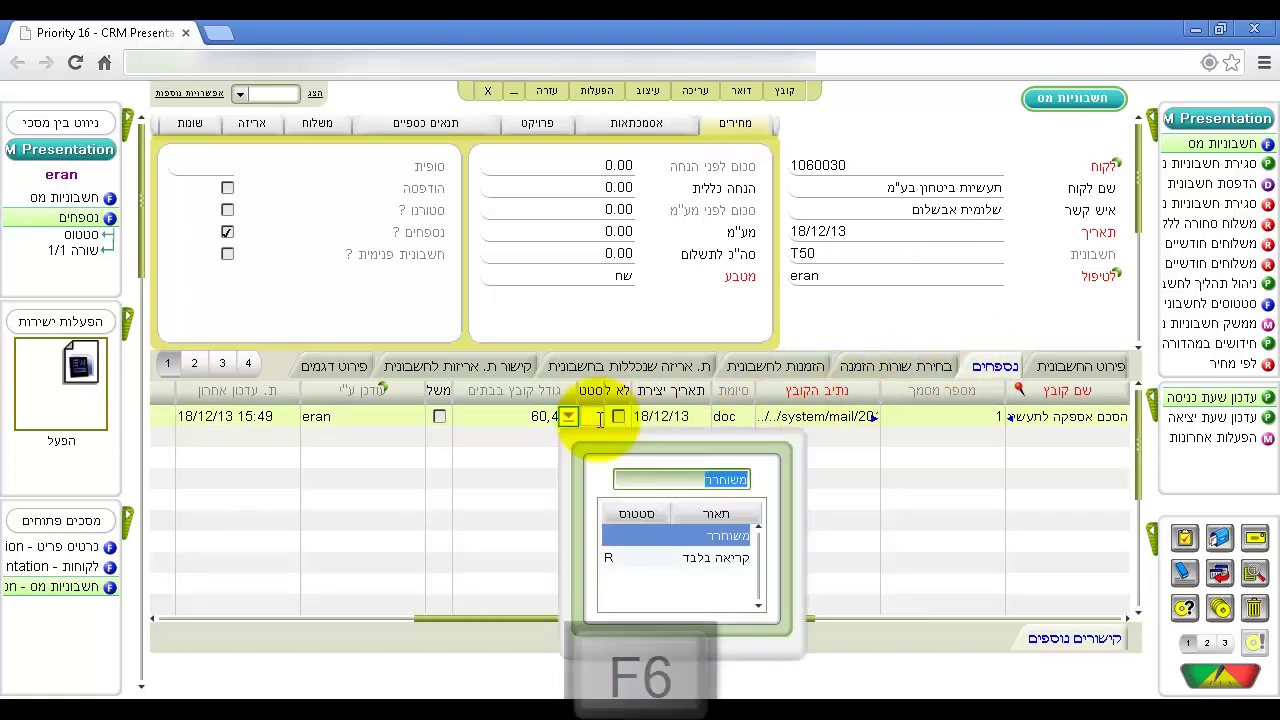
{"action": "key", "text": "Down"}
{"action": "key", "text": "Return"}
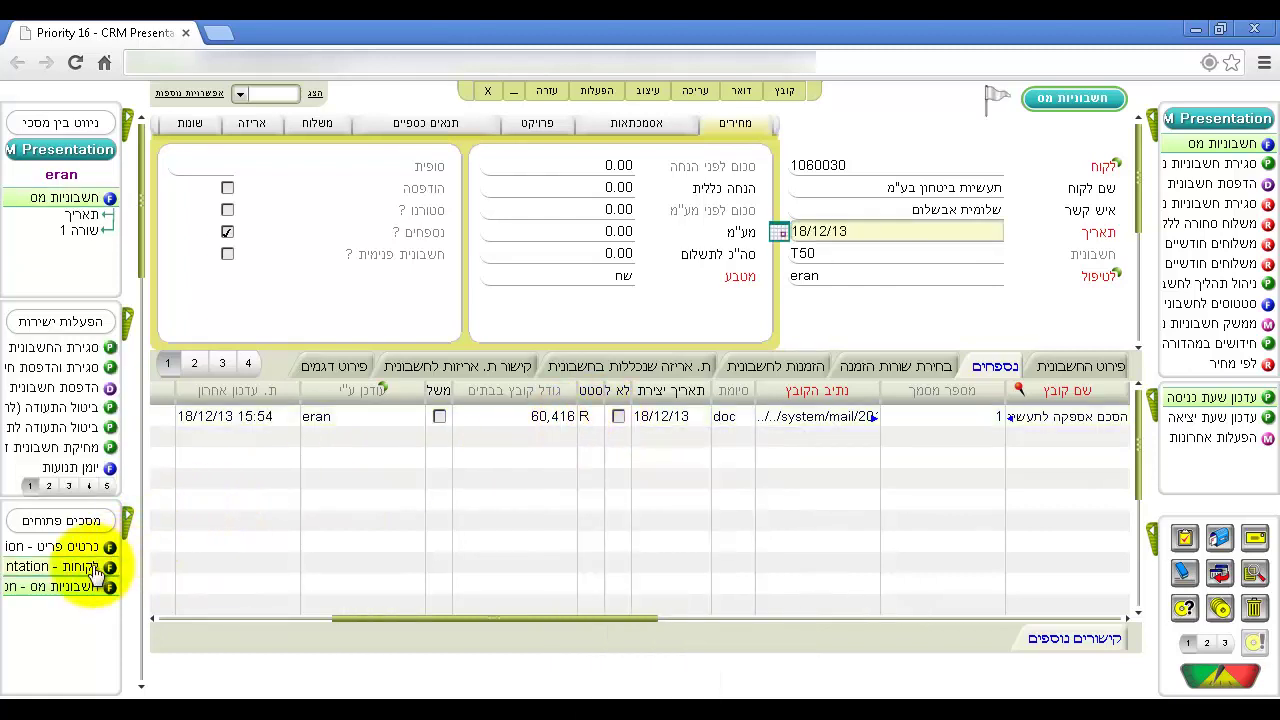
Step: Return to the customer's documents and refresh the supply agreement row to check its status and lock
{"action": "left_click", "coordinate": [60, 566]}
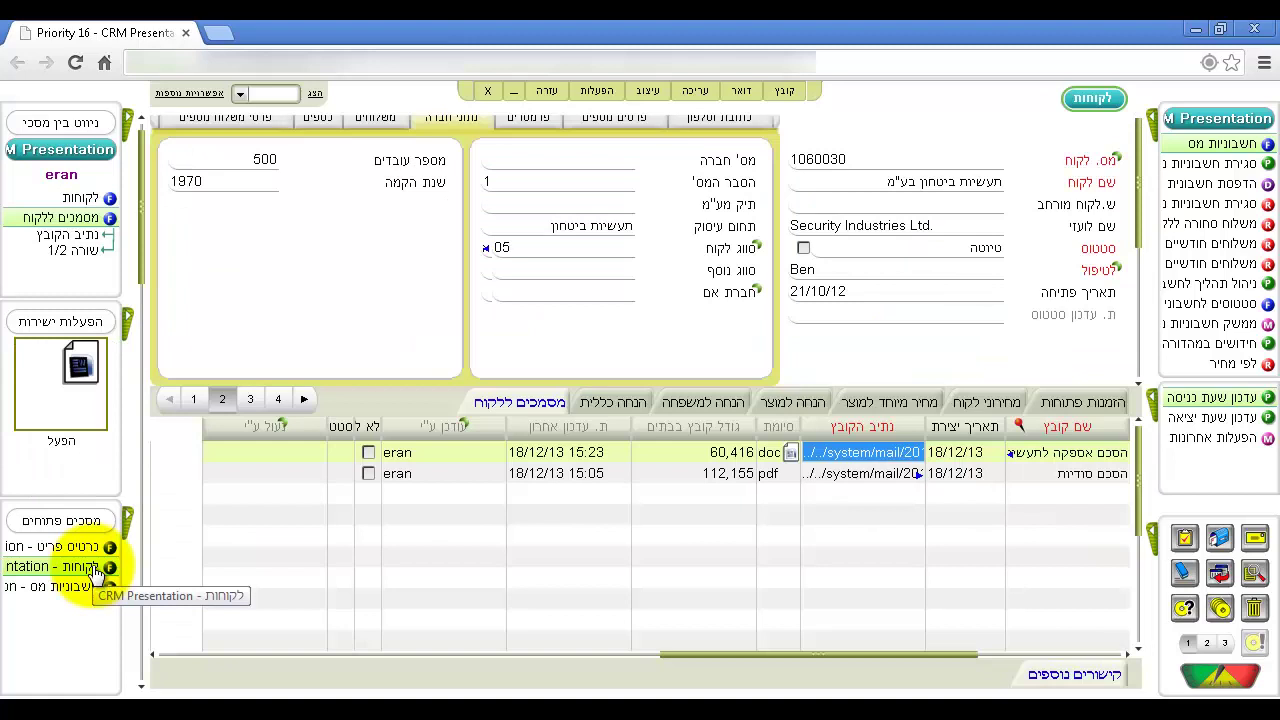
{"action": "key", "text": "ctrl+m"}
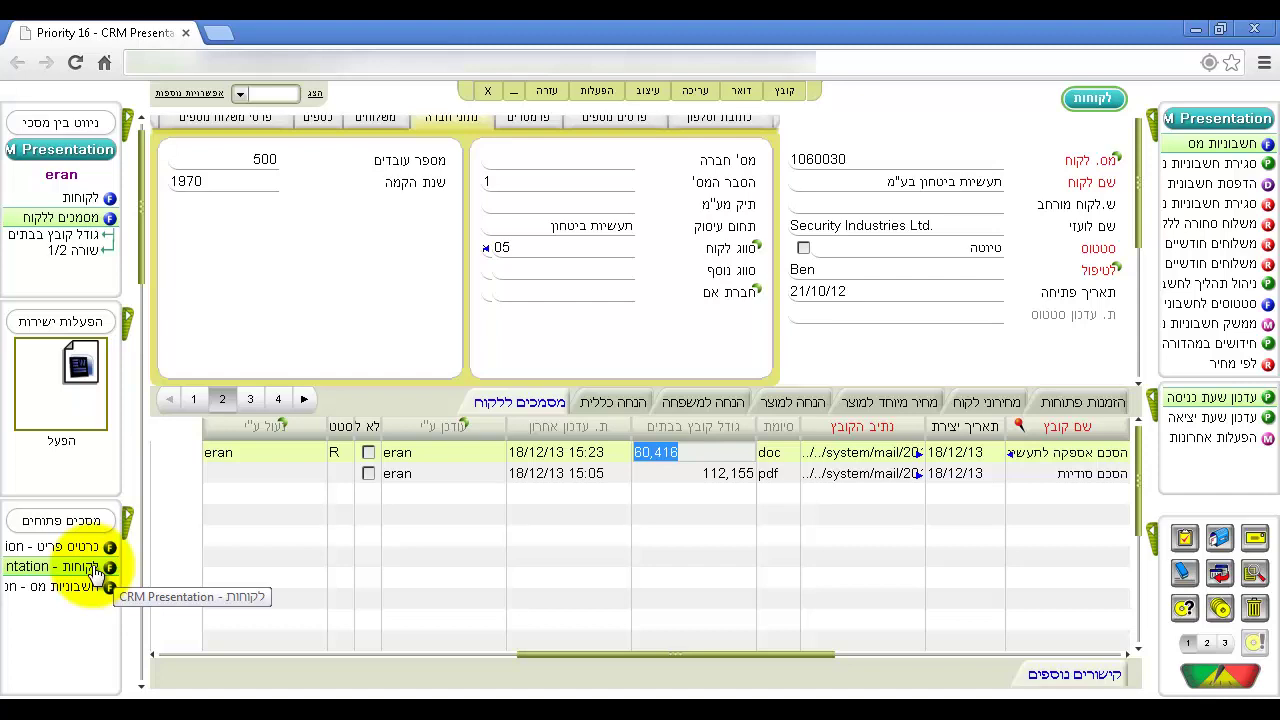
Step: Start a new attachment row on the invoice and copy Detailed Proposal-Integrators_E.pdf from the Outlook message, returning to Priority
{"action": "left_click", "coordinate": [92, 587]}
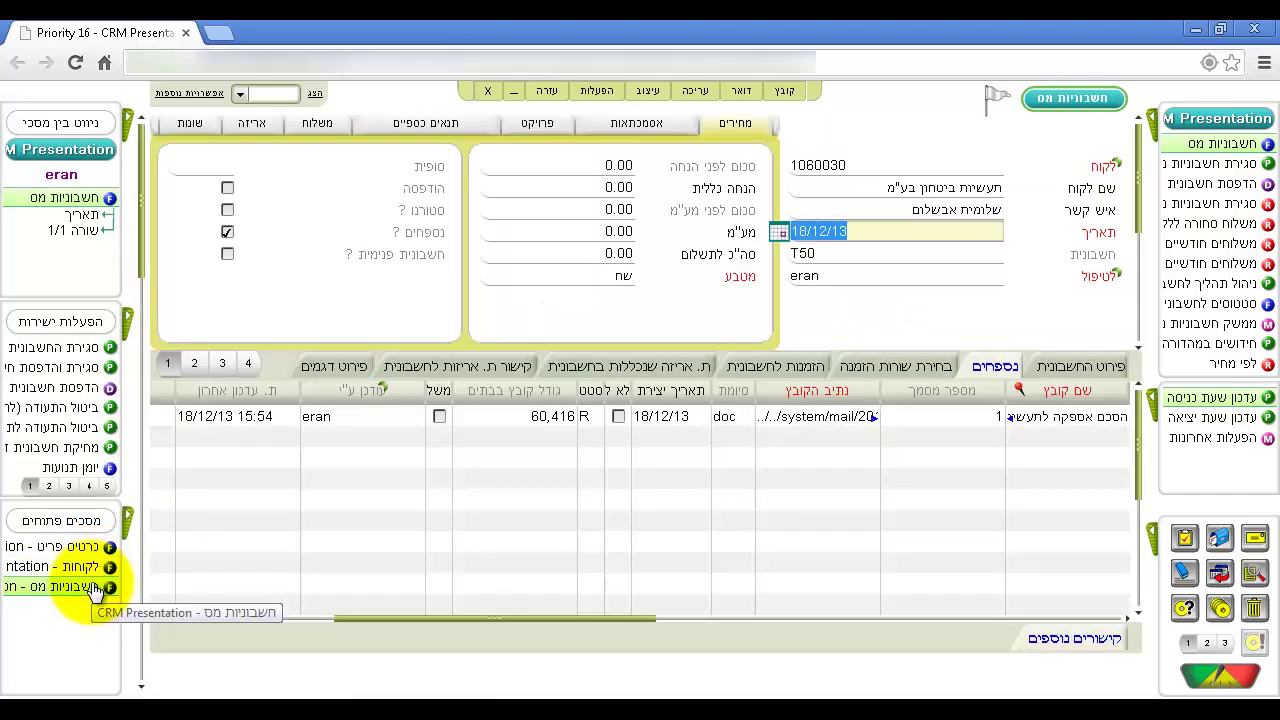
{"action": "left_click", "coordinate": [1053, 440]}
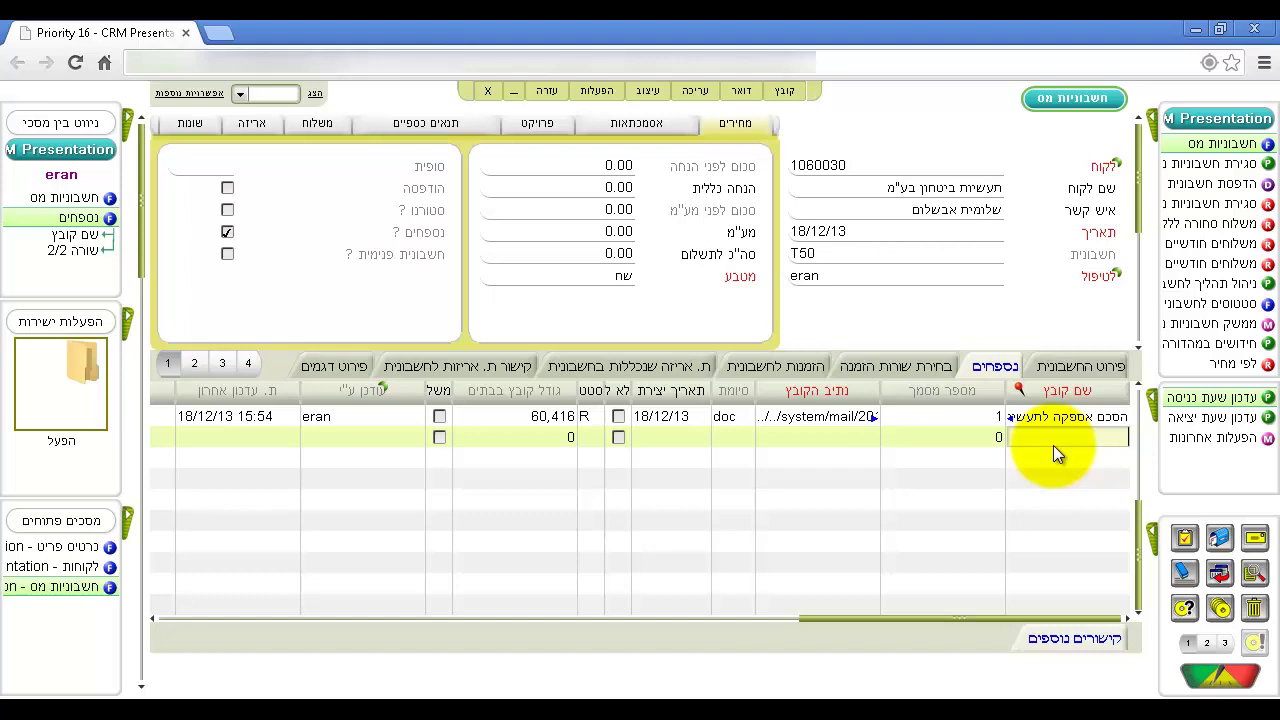
{"action": "mouse_move", "coordinate": [414, 700]}
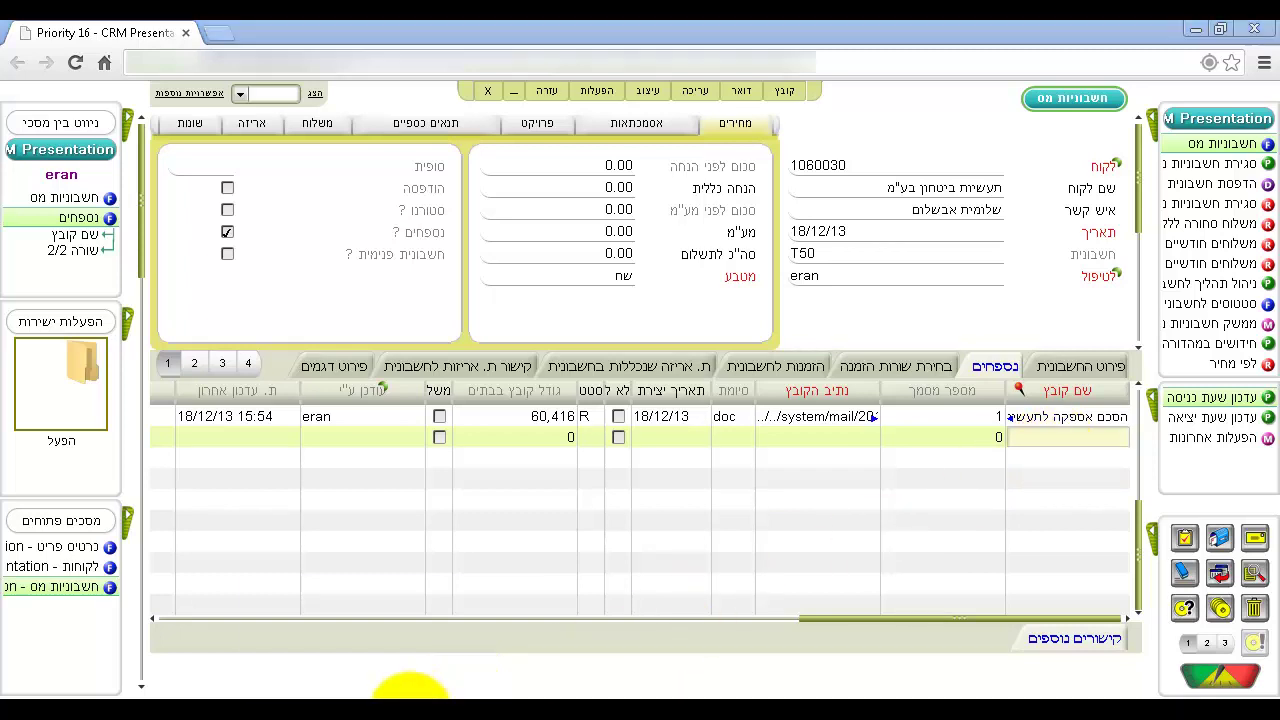
{"action": "left_click", "coordinate": [422, 643]}
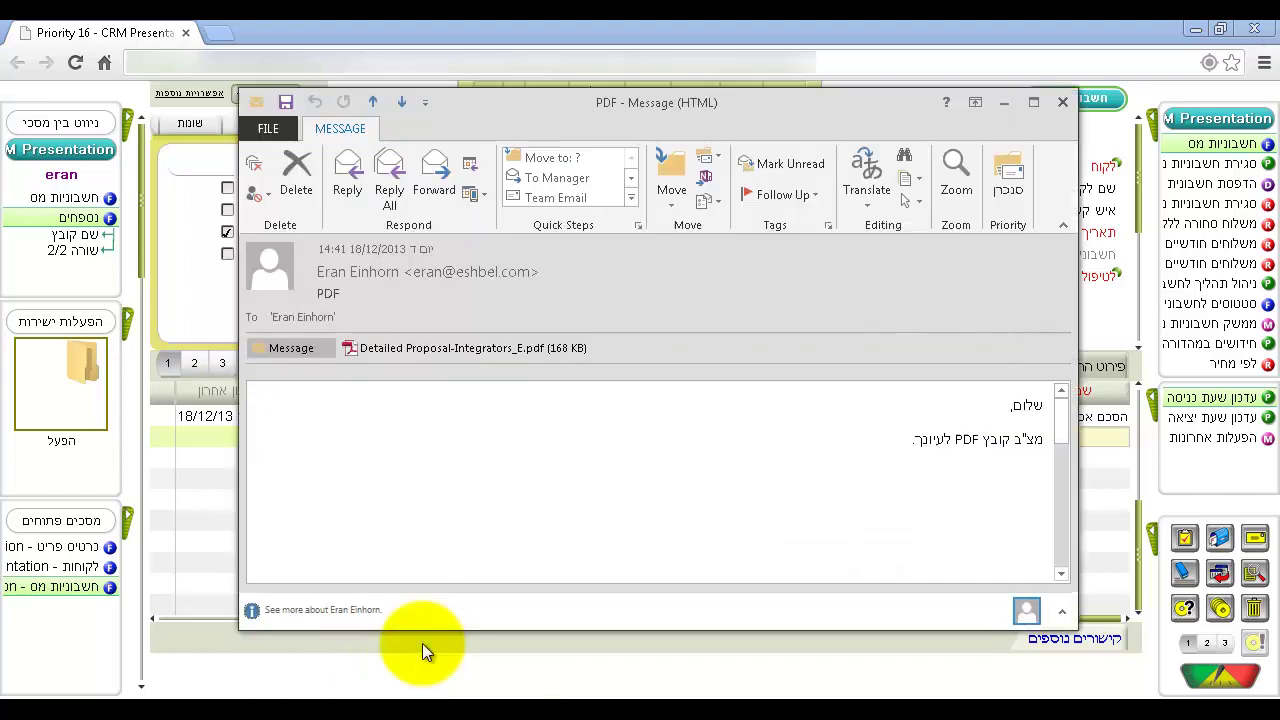
{"action": "right_click", "coordinate": [456, 353]}
{"action": "left_click", "coordinate": [500, 516]}
{"action": "key", "text": "alt+Tab"}
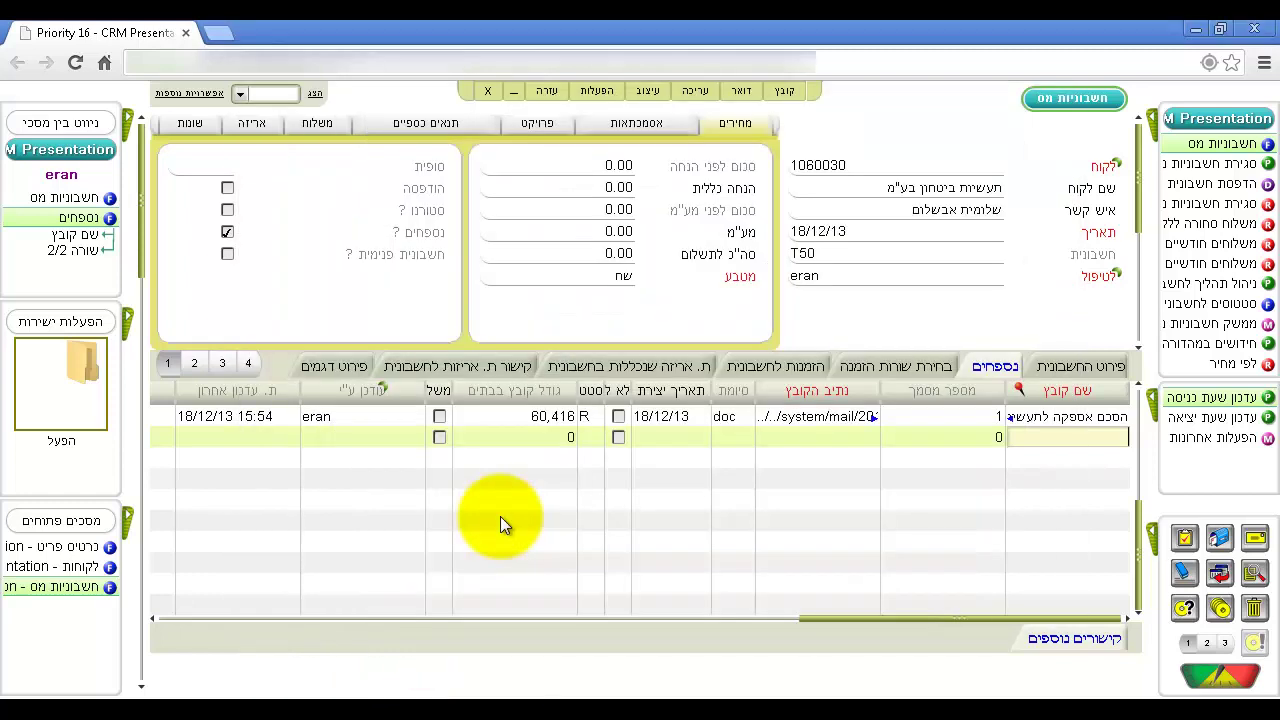
Step: Paste and import the copied Detailed Proposal-Integrators PDF into the file path of the invoice's new attachment row
{"action": "left_click", "coordinate": [778, 440]}
{"action": "left_click", "coordinate": [745, 437]}
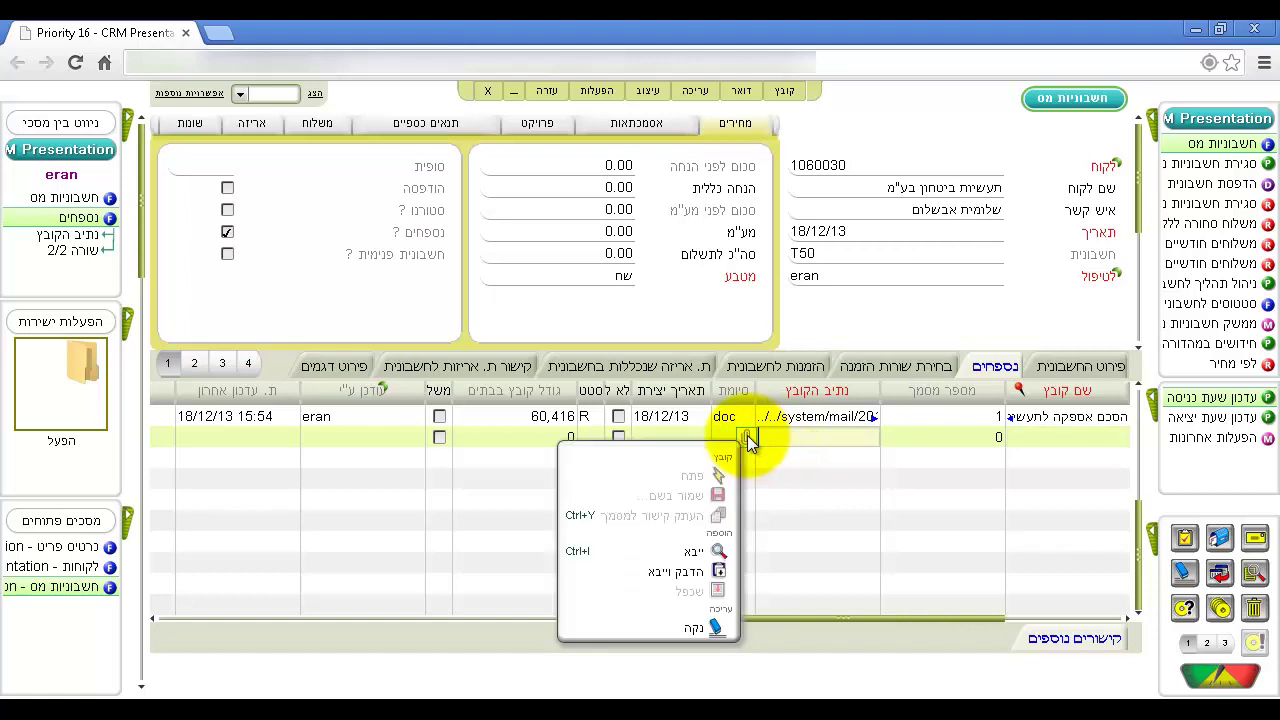
{"action": "left_click", "coordinate": [716, 571]}
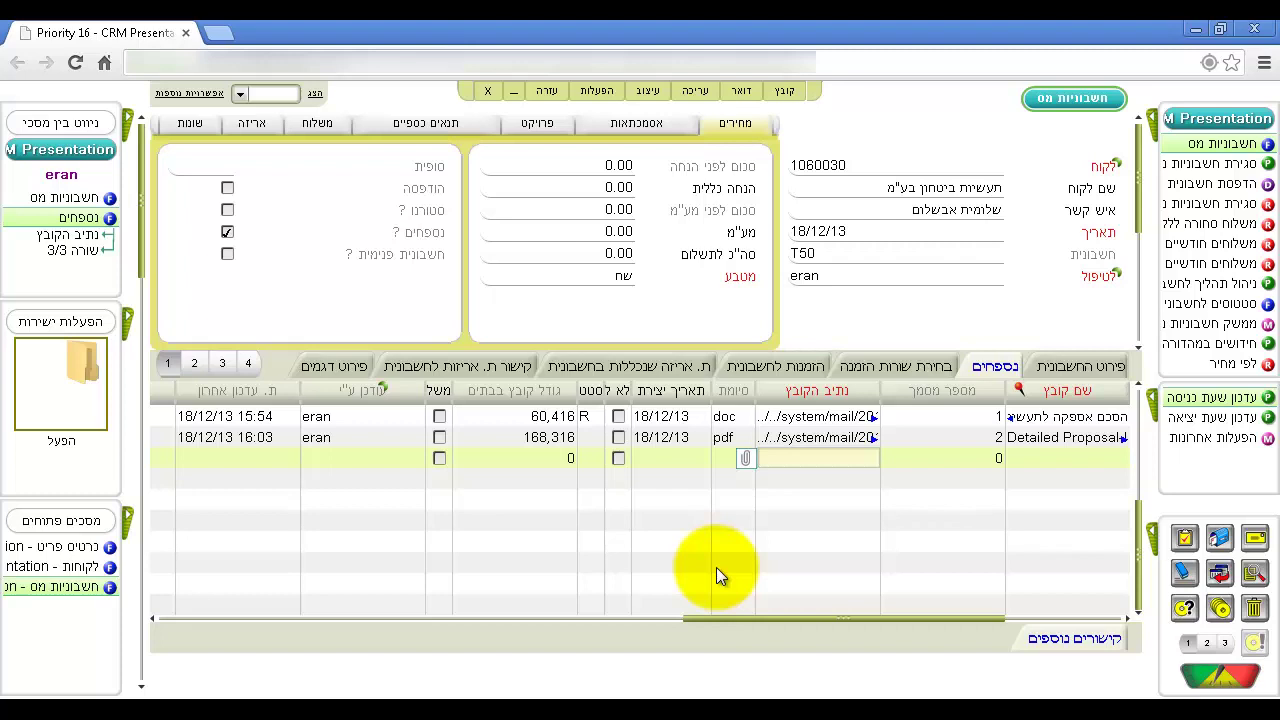
Step: Capture the screen and paste-import the screenshot as another attachment on the invoice
{"action": "key", "text": "Print"}
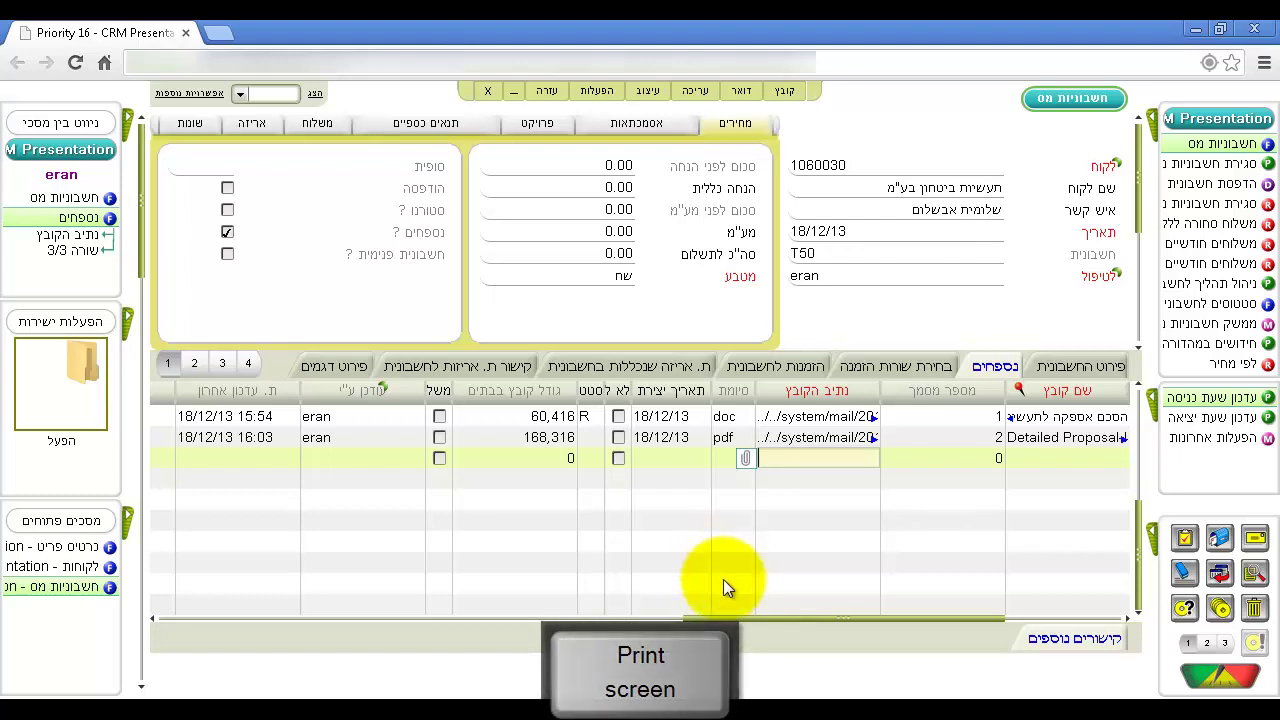
{"action": "left_click", "coordinate": [744, 460]}
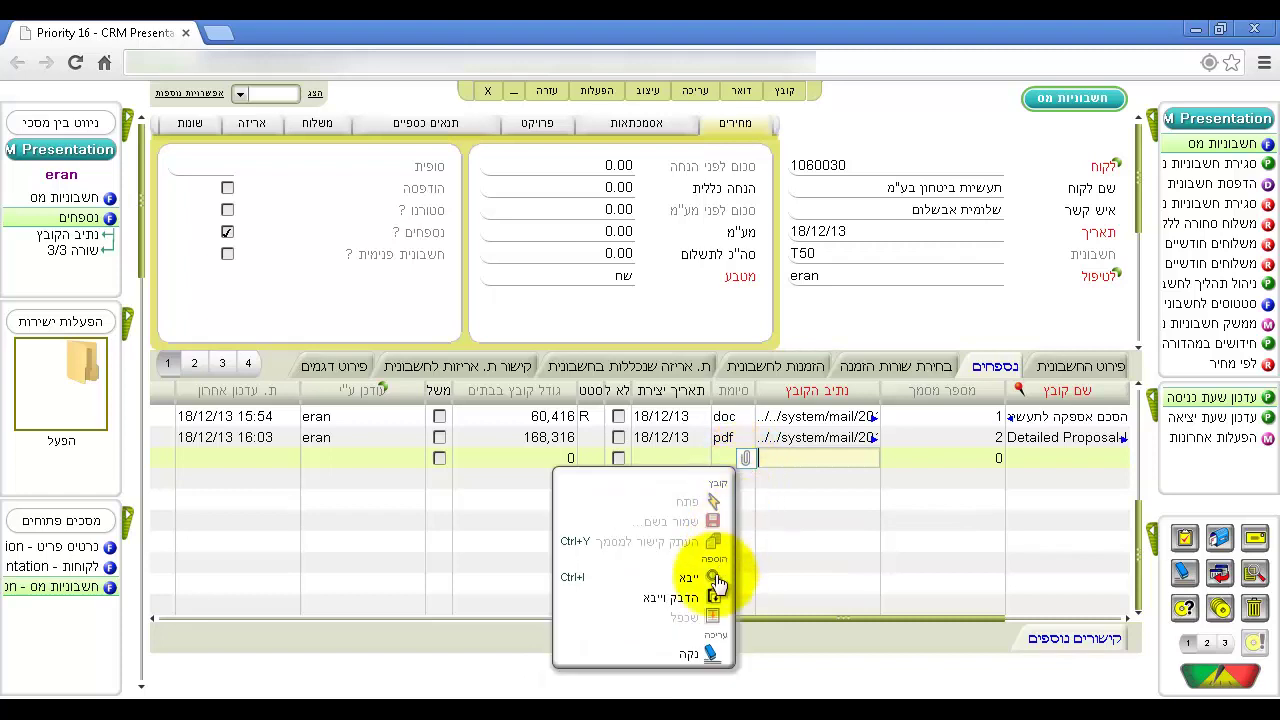
{"action": "left_click", "coordinate": [707, 595]}
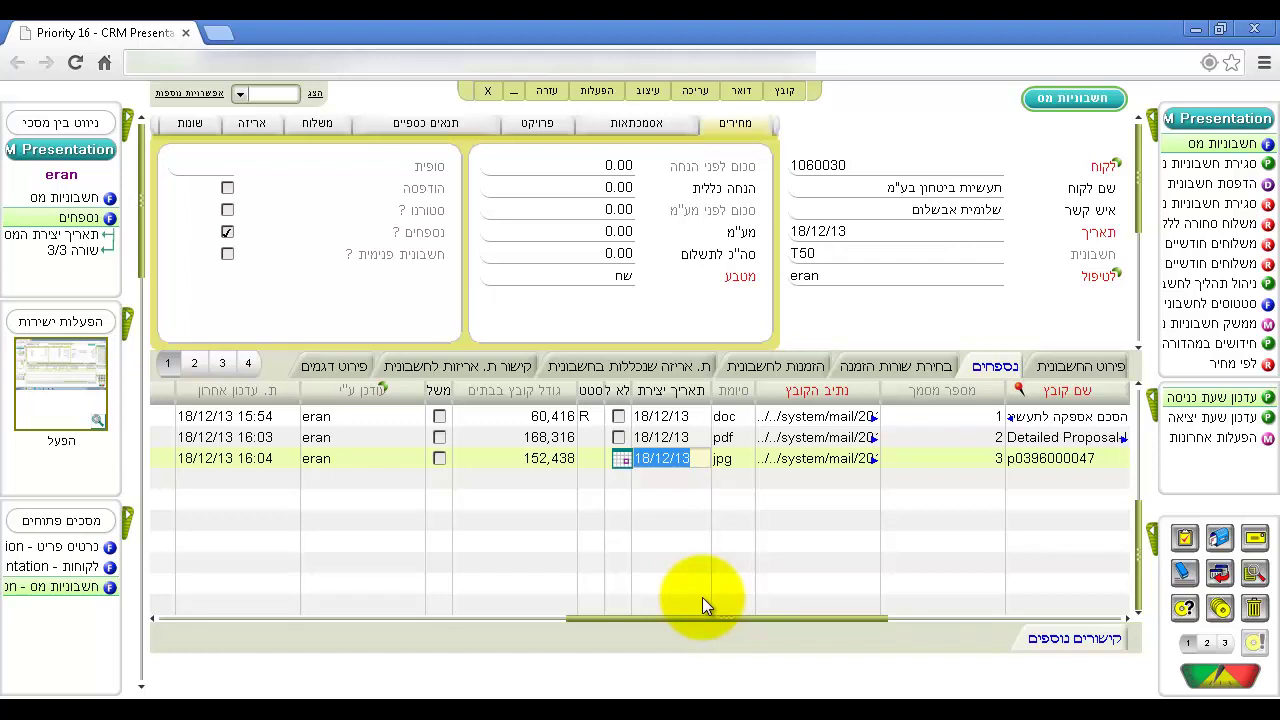
Step: Duplicate the supply agreement attachment and replace the ending of the copy's file name with "חדש"
{"action": "left_click", "coordinate": [780, 425]}
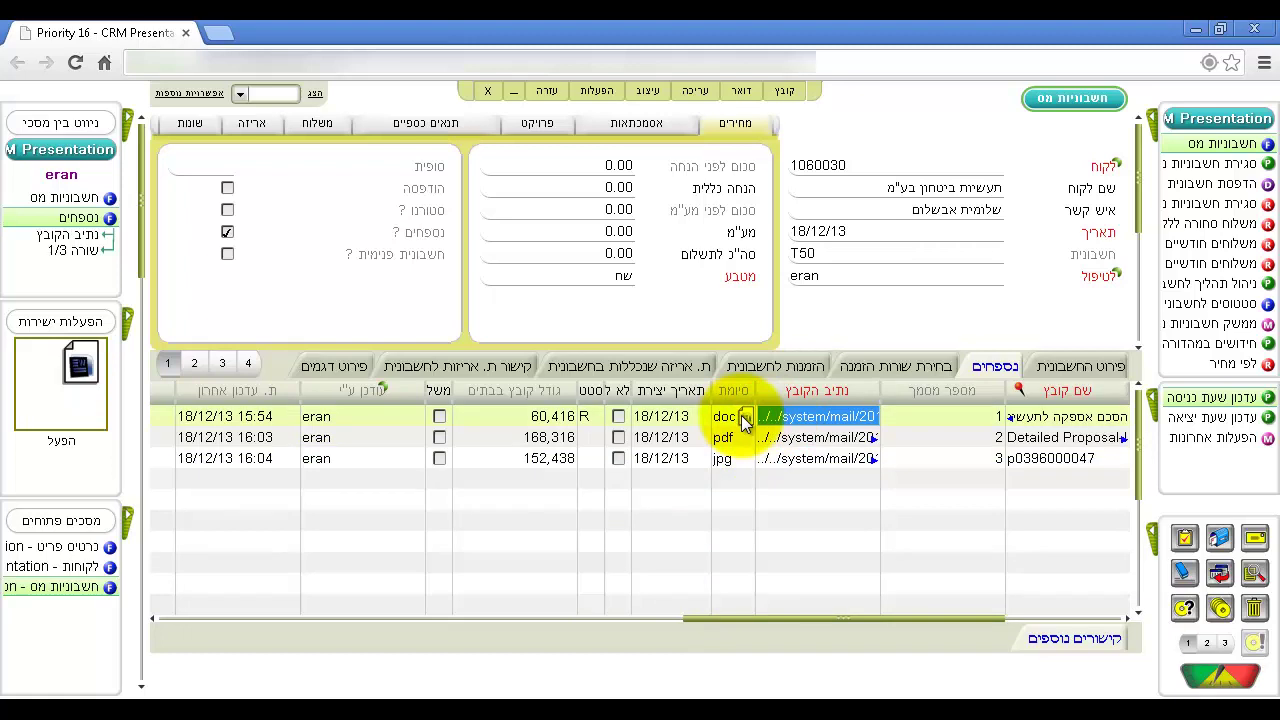
{"action": "left_click", "coordinate": [744, 420]}
{"action": "left_click", "coordinate": [711, 569]}
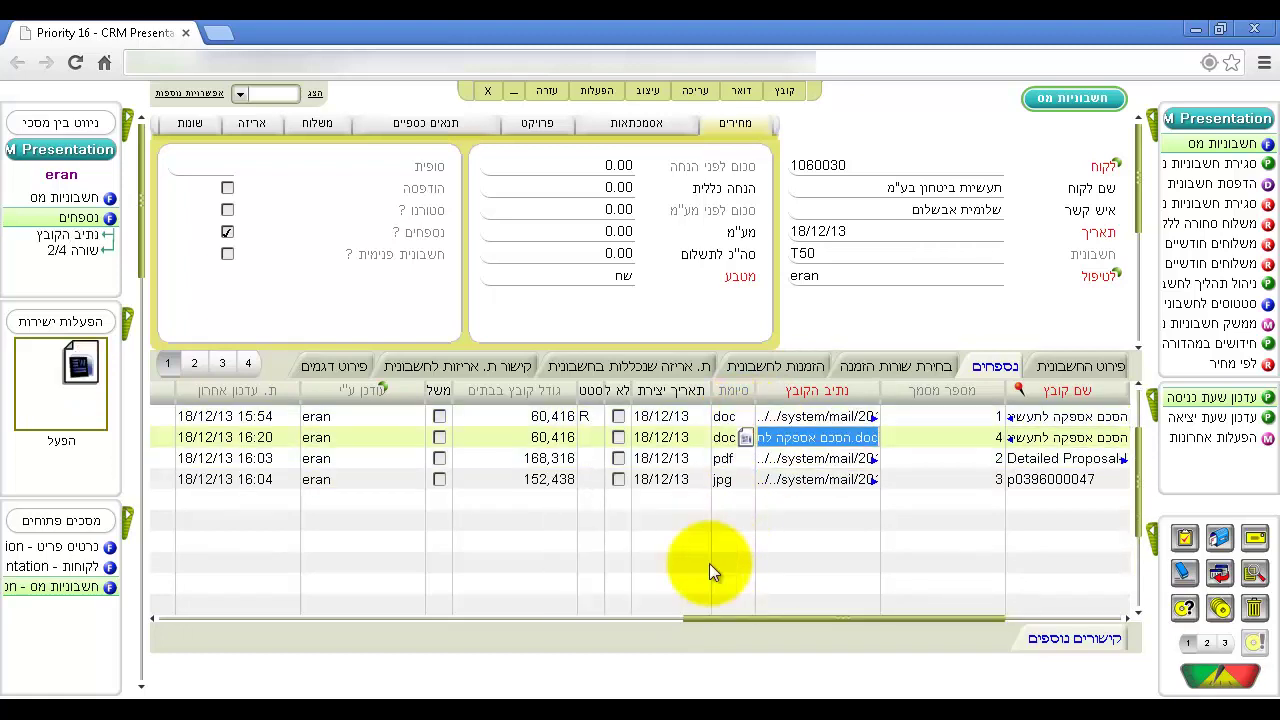
{"action": "left_click", "coordinate": [1040, 438]}
{"action": "type", "text": "חדש"}
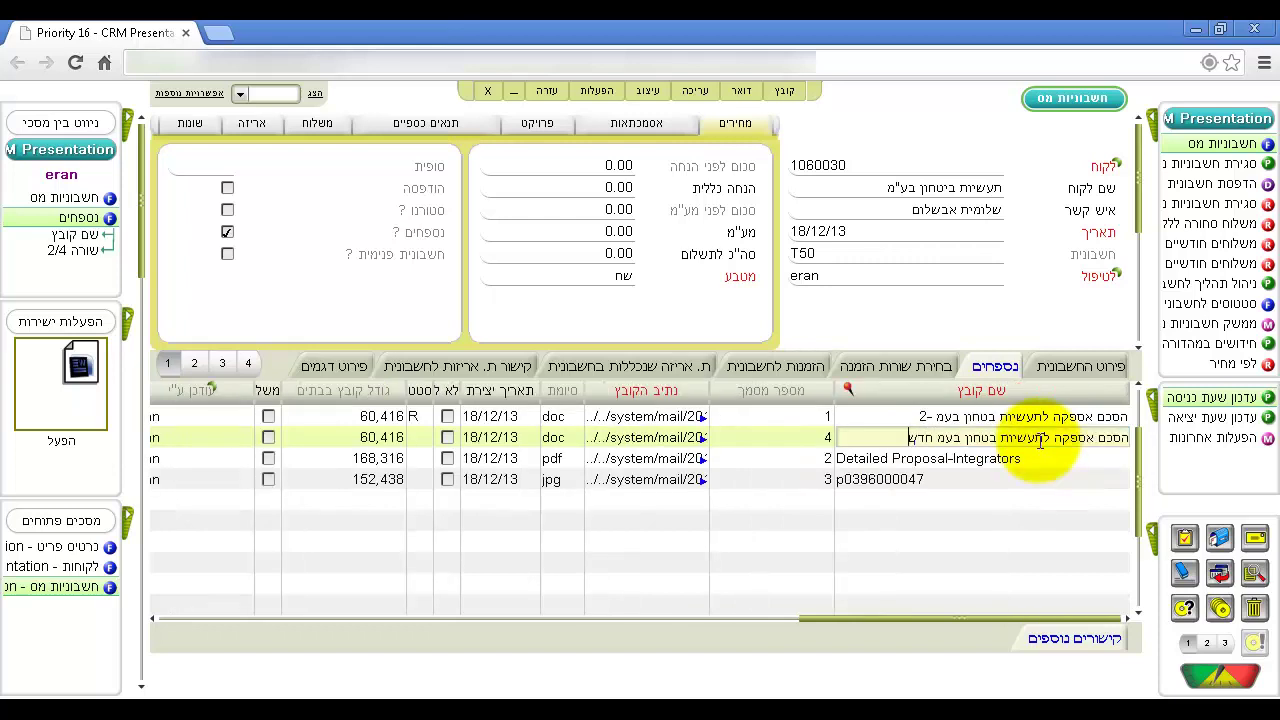
{"action": "key", "text": "Tab"}
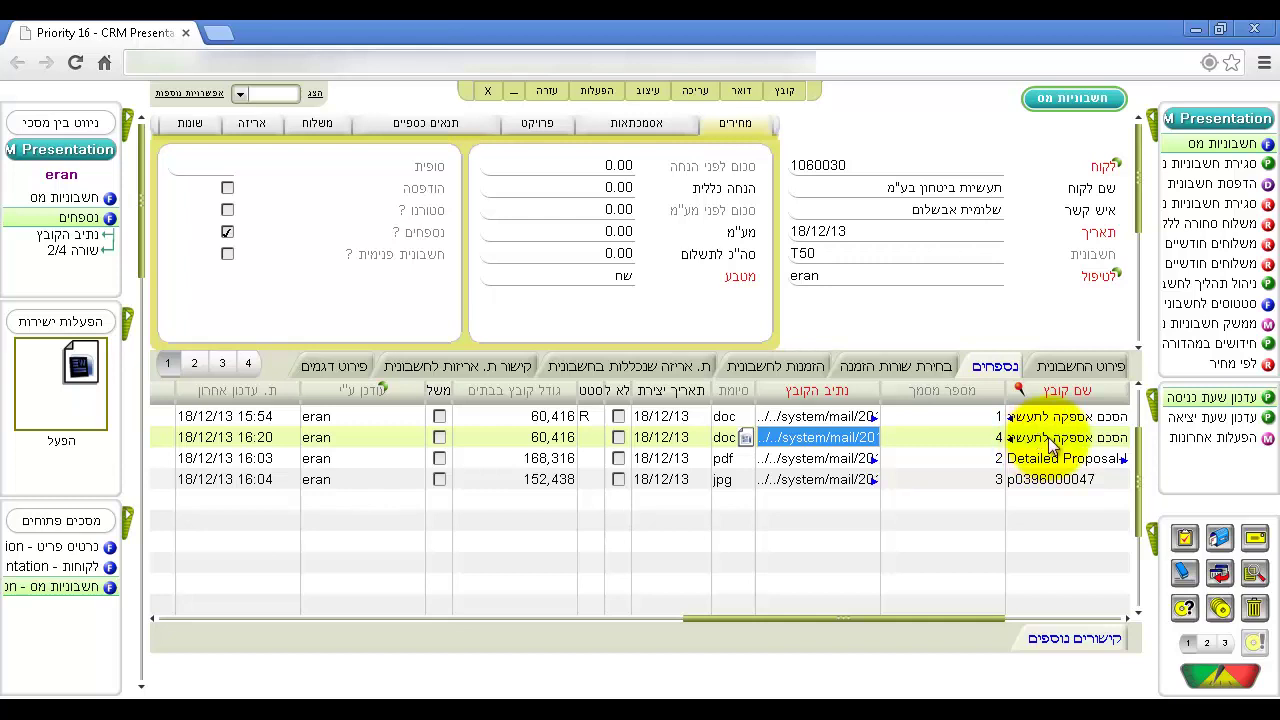
{"action": "right_click", "coordinate": [745, 438]}
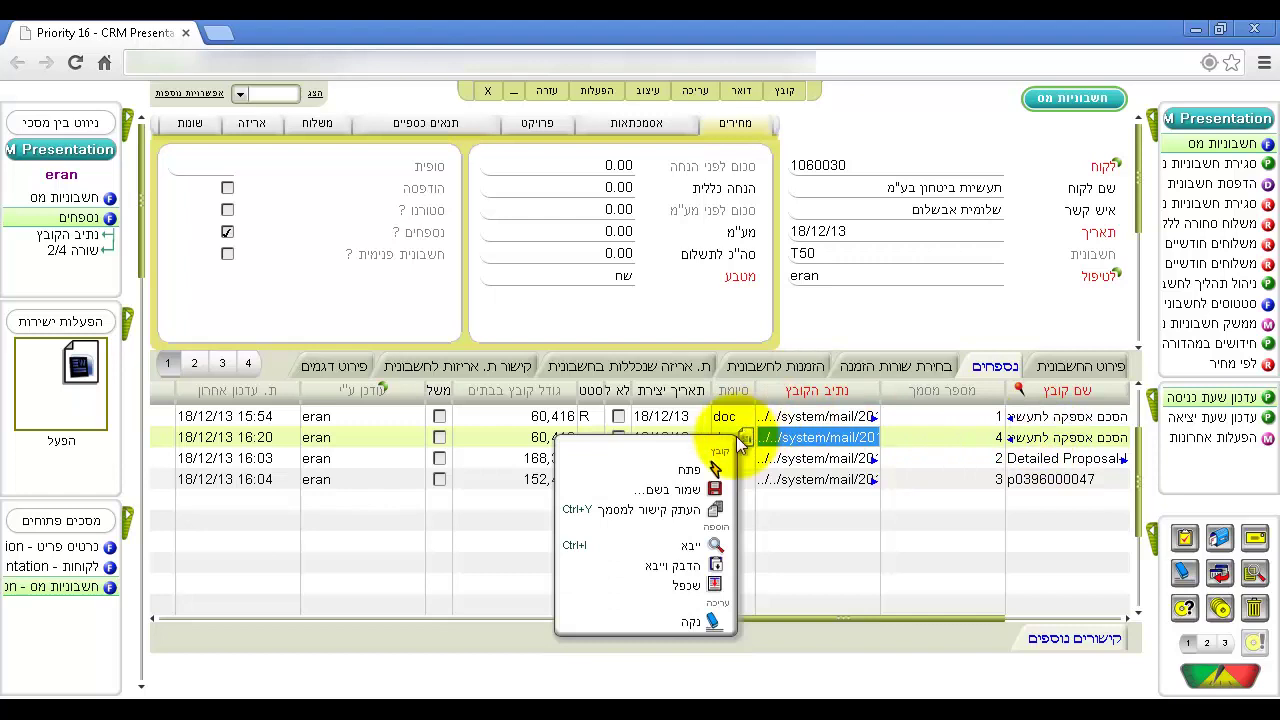
{"action": "left_click", "coordinate": [710, 490]}
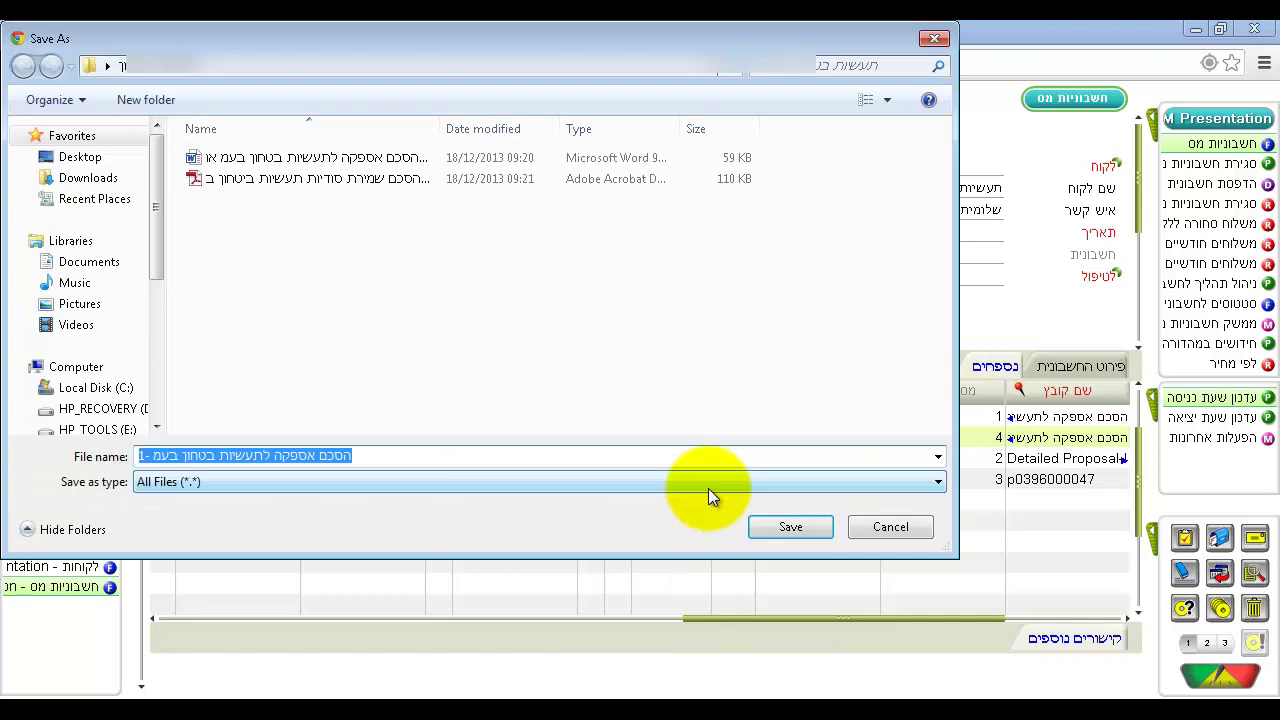
{"action": "left_click", "coordinate": [875, 529]}
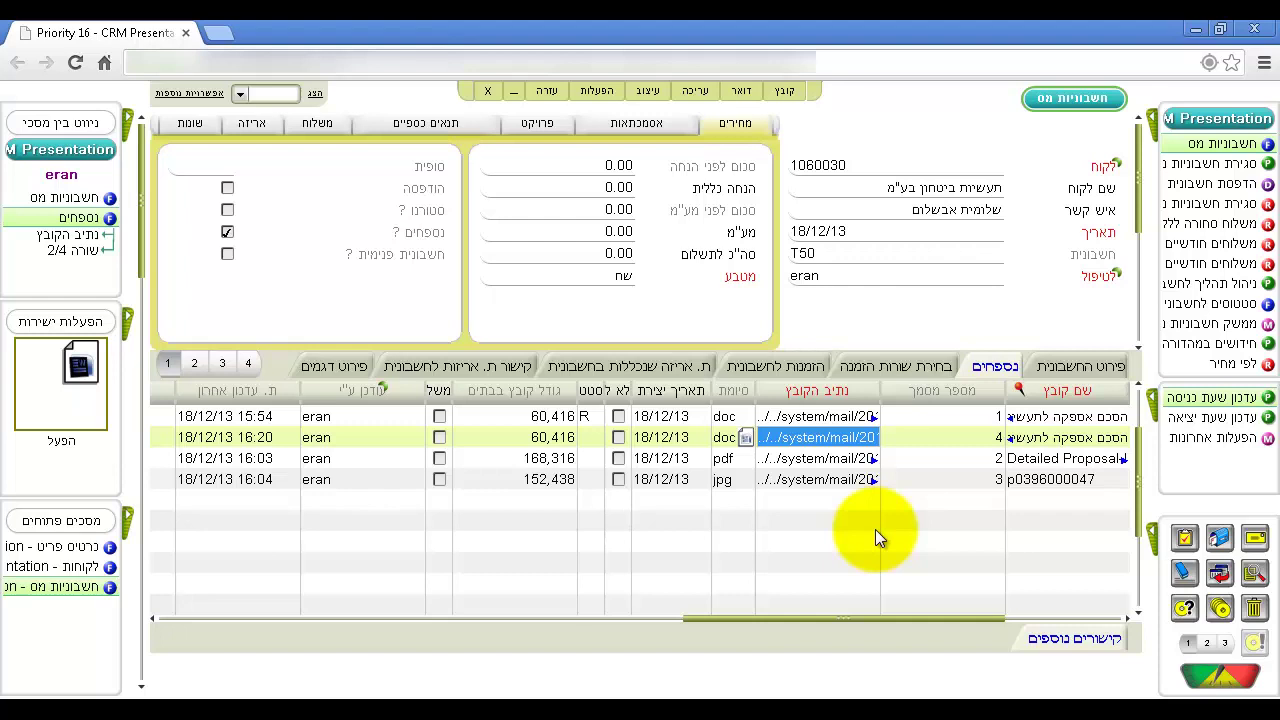
Step: Copy the document link of the duplicated supply agreement and paste it into a new Outlook message
{"action": "right_click", "coordinate": [87, 366]}
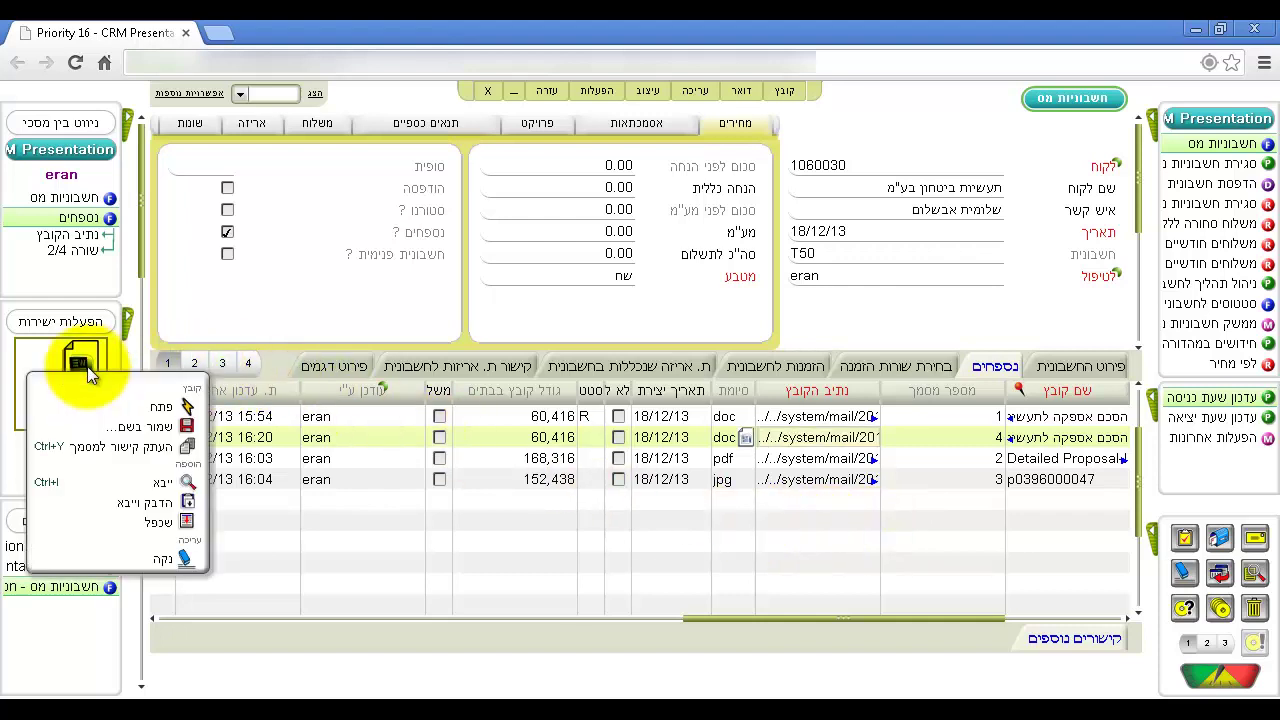
{"action": "left_click", "coordinate": [108, 450]}
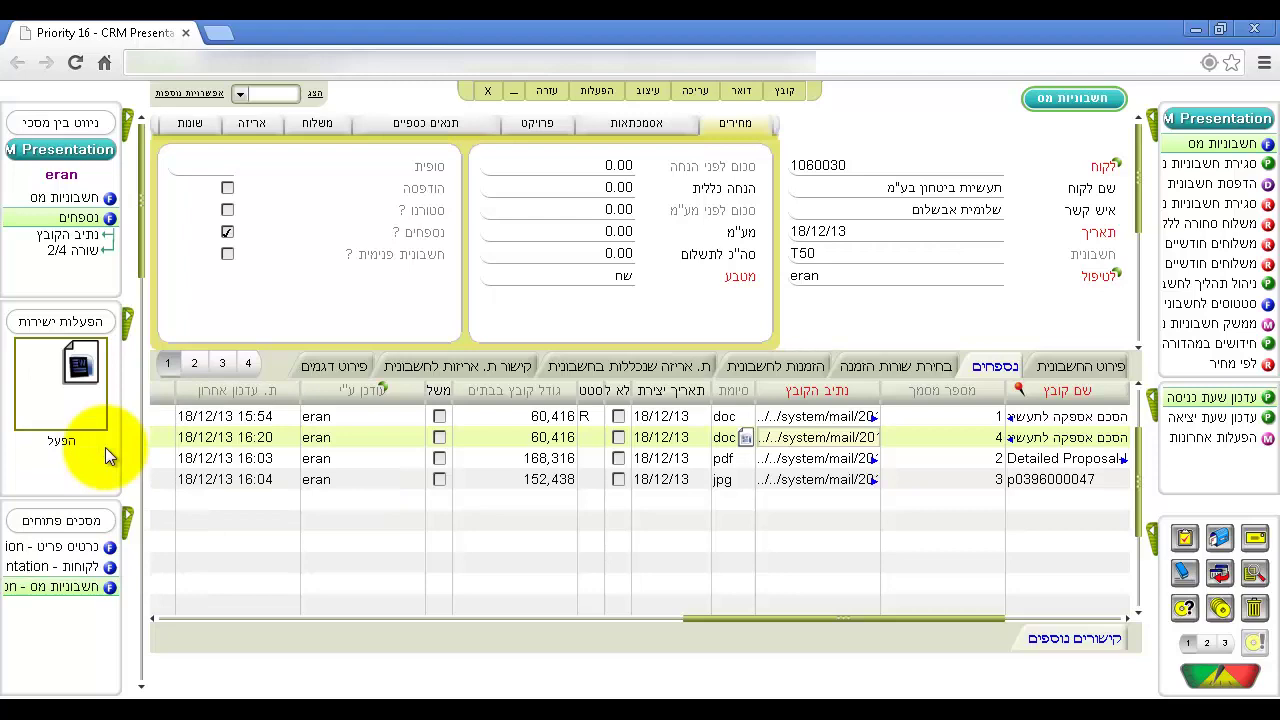
{"action": "mouse_move", "coordinate": [366, 690]}
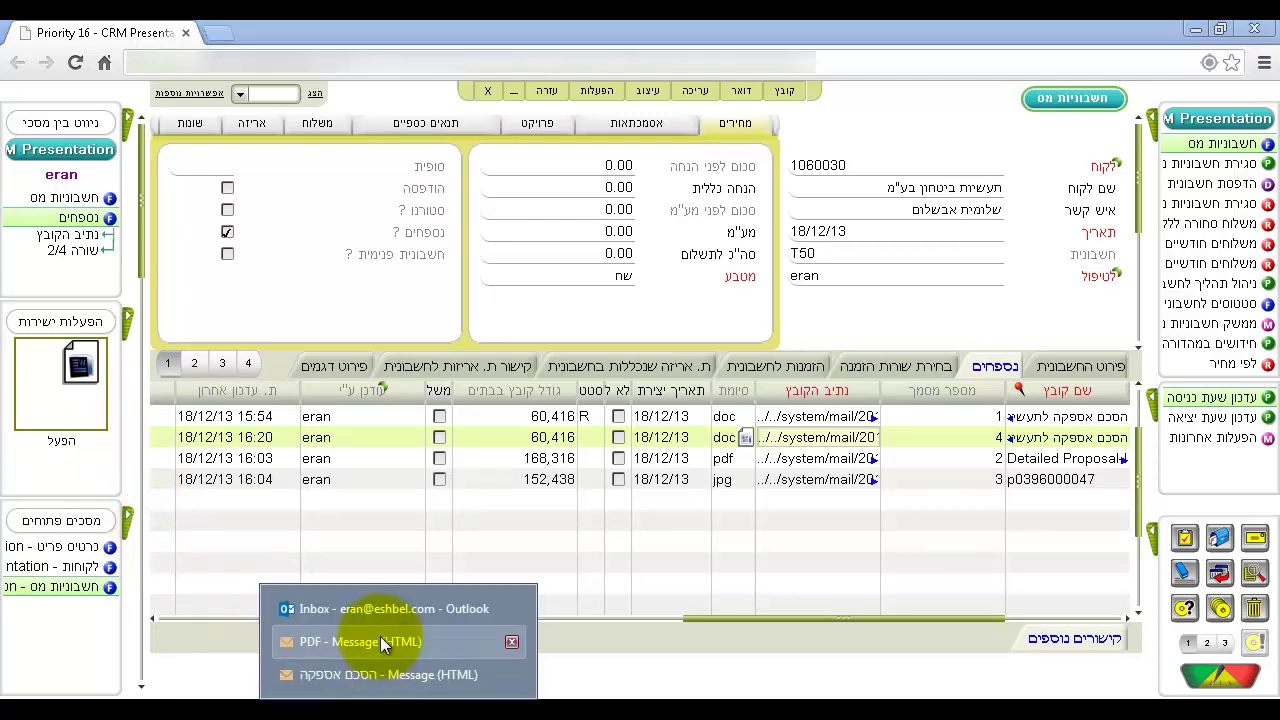
{"action": "left_click", "coordinate": [380, 618]}
{"action": "key", "text": "ctrl+n"}
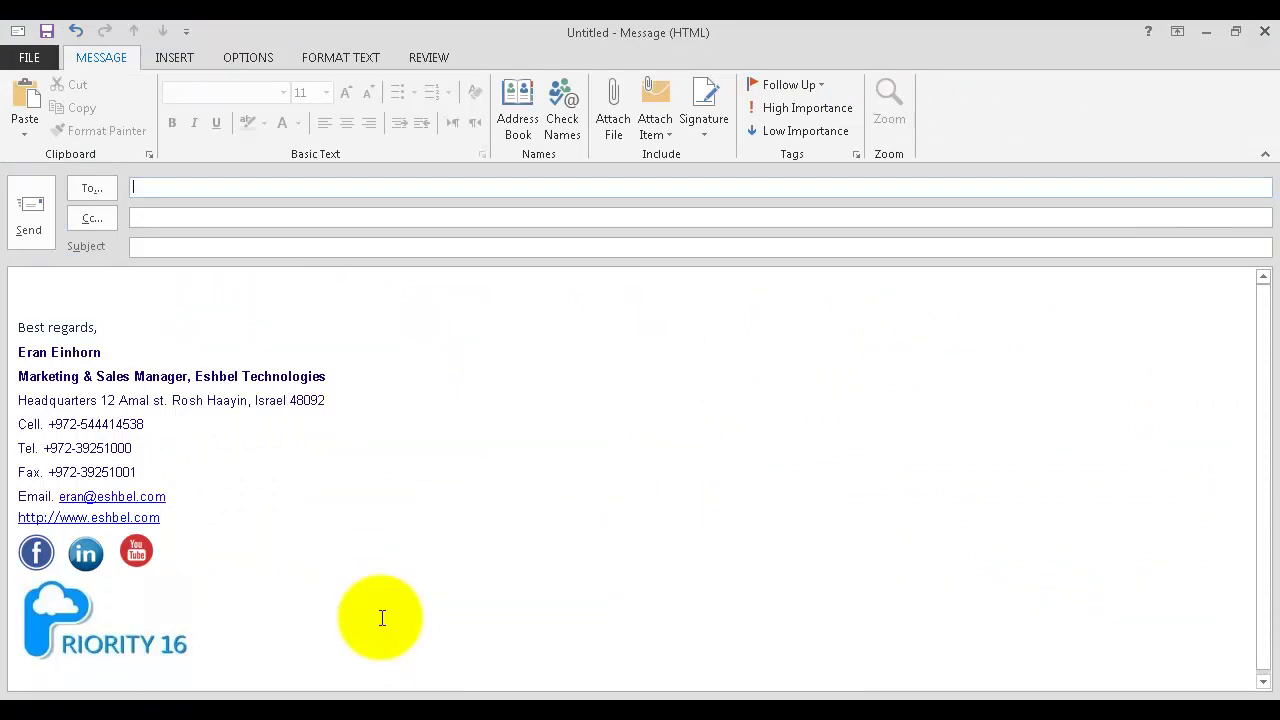
{"action": "key", "text": "ctrl+v"}
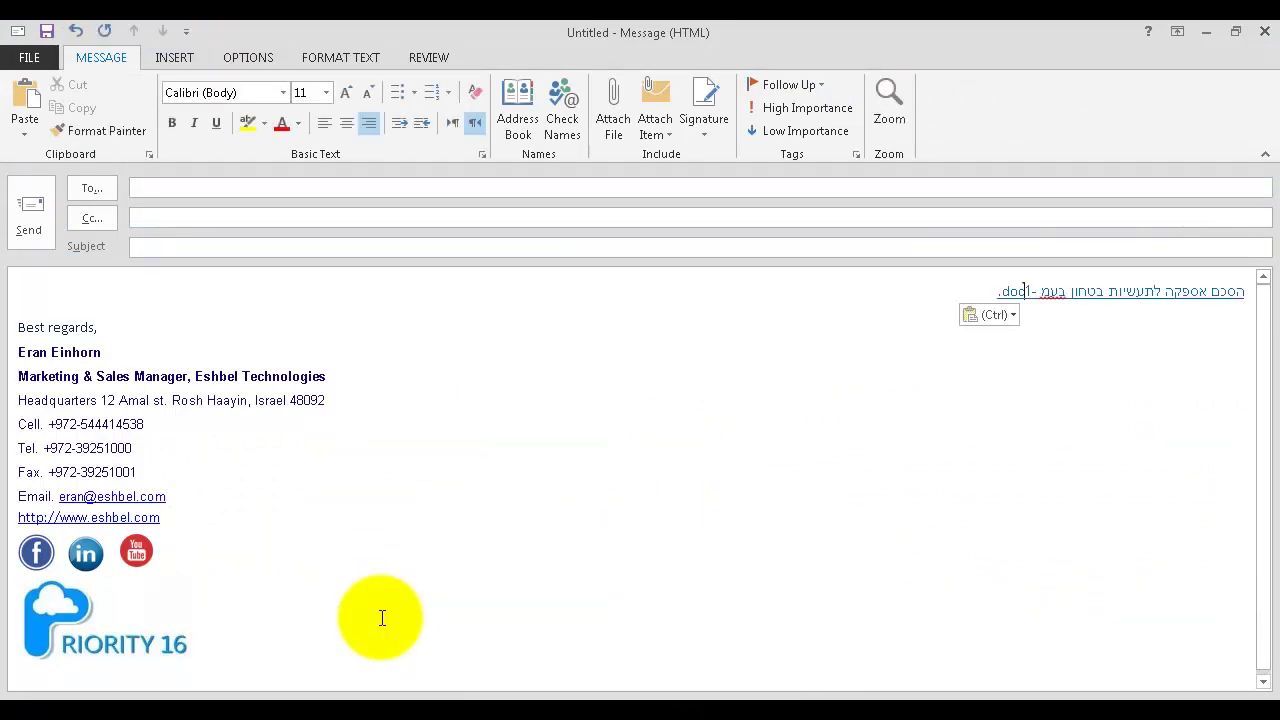
Step: Bring up the "הסכם אספקה" message in Outlook and follow its link to open the supply agreement in Word
{"action": "mouse_move", "coordinate": [388, 695]}
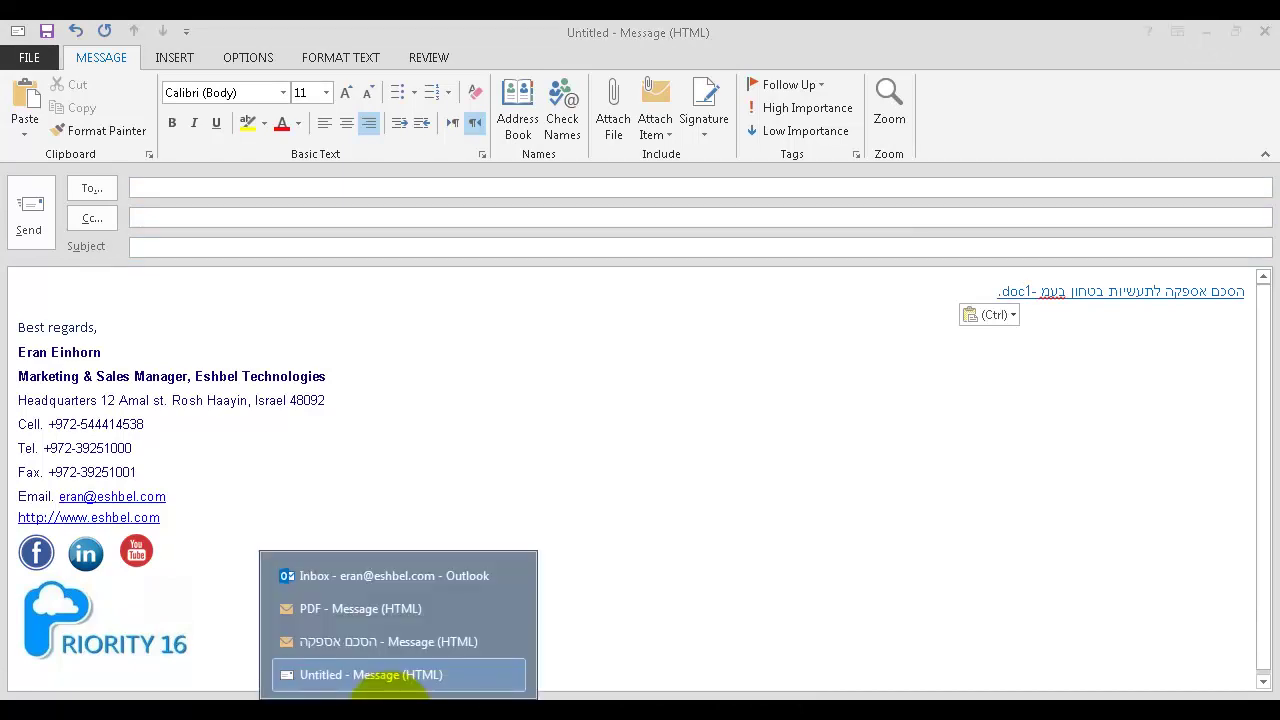
{"action": "left_click", "coordinate": [389, 645]}
{"action": "key", "text": "ctrl"}
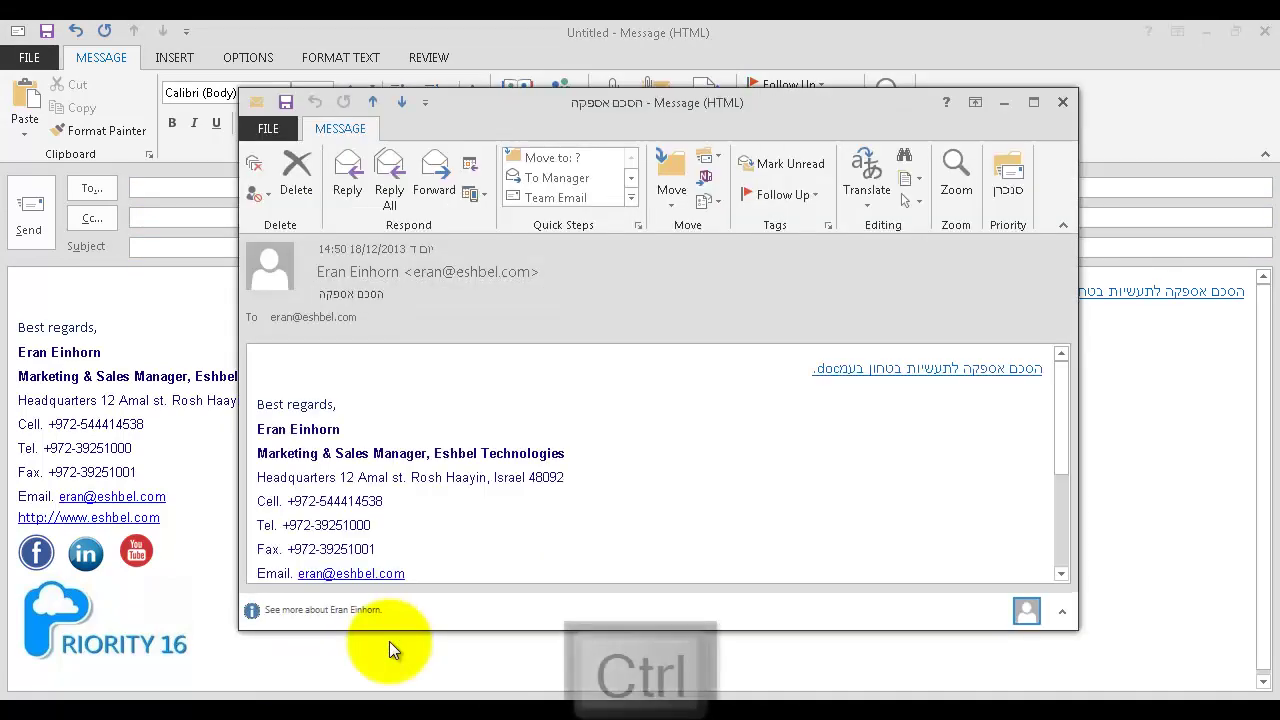
{"action": "left_click", "coordinate": [888, 370], "text": "ctrl"}
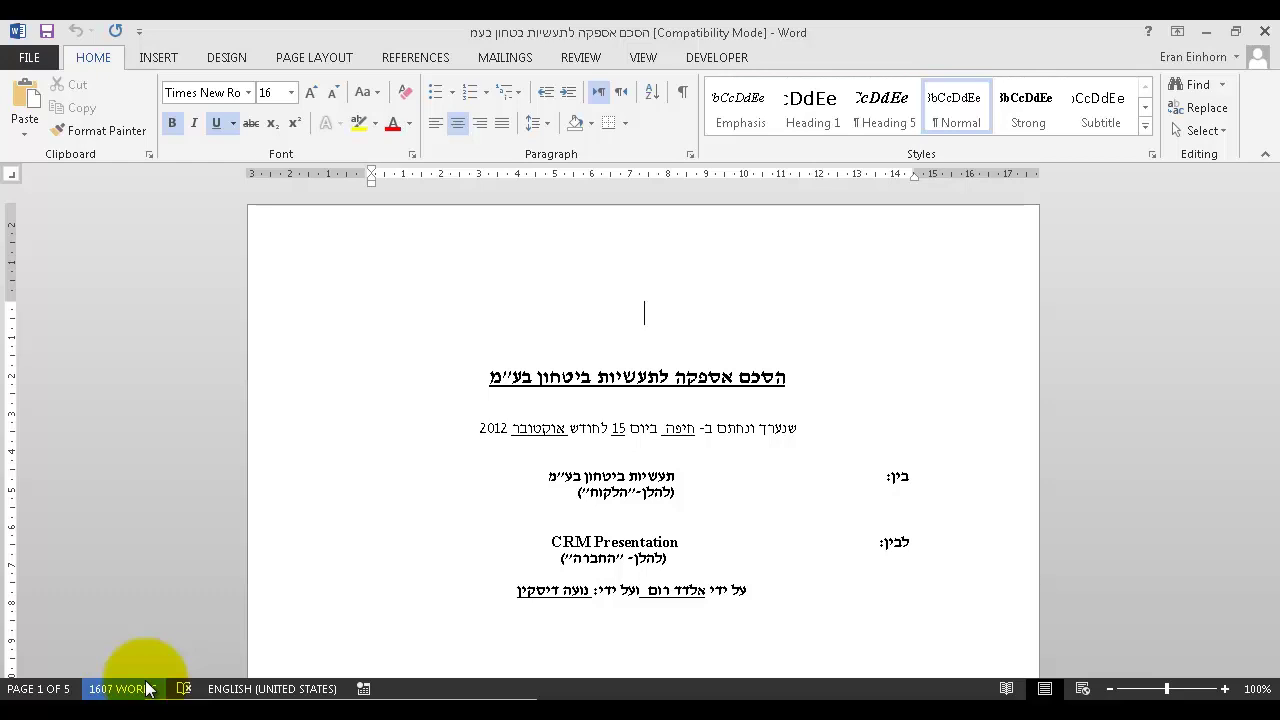
Step: Return to invoice T50 in Priority, create an e-mail containing its link, and discard the draft without saving
{"action": "key", "text": "alt+Tab"}
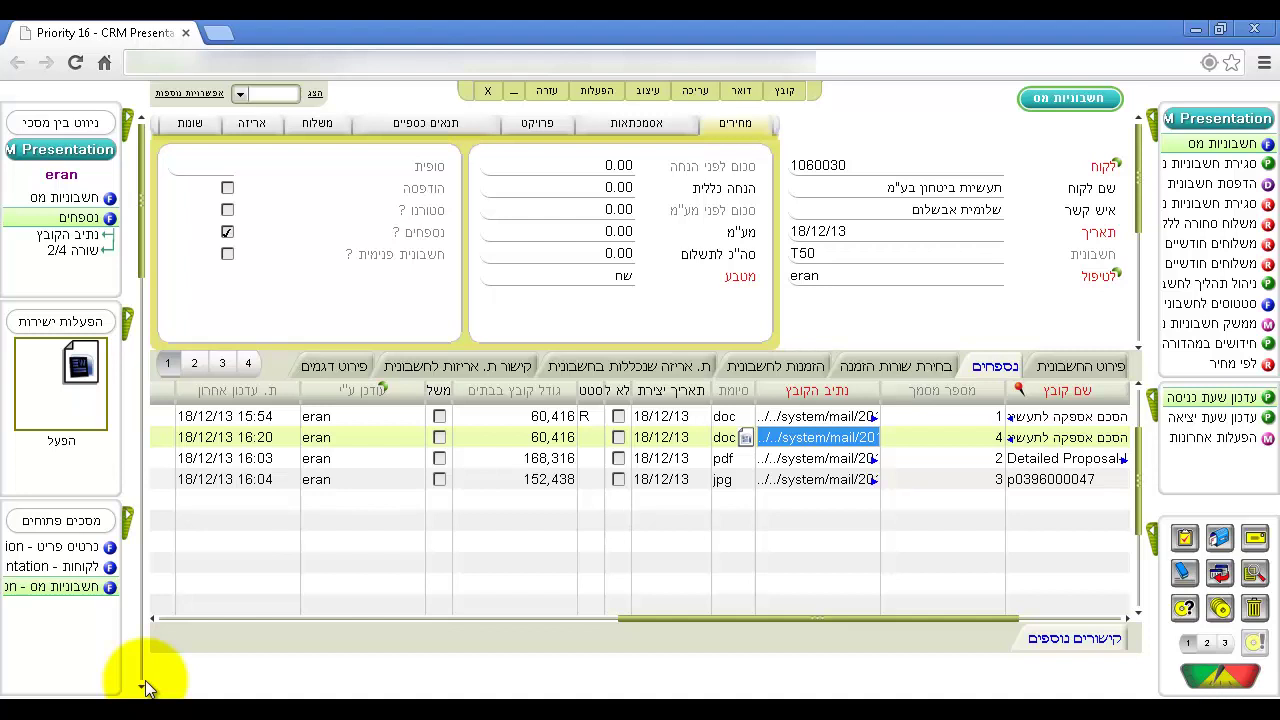
{"action": "key", "text": "Escape"}
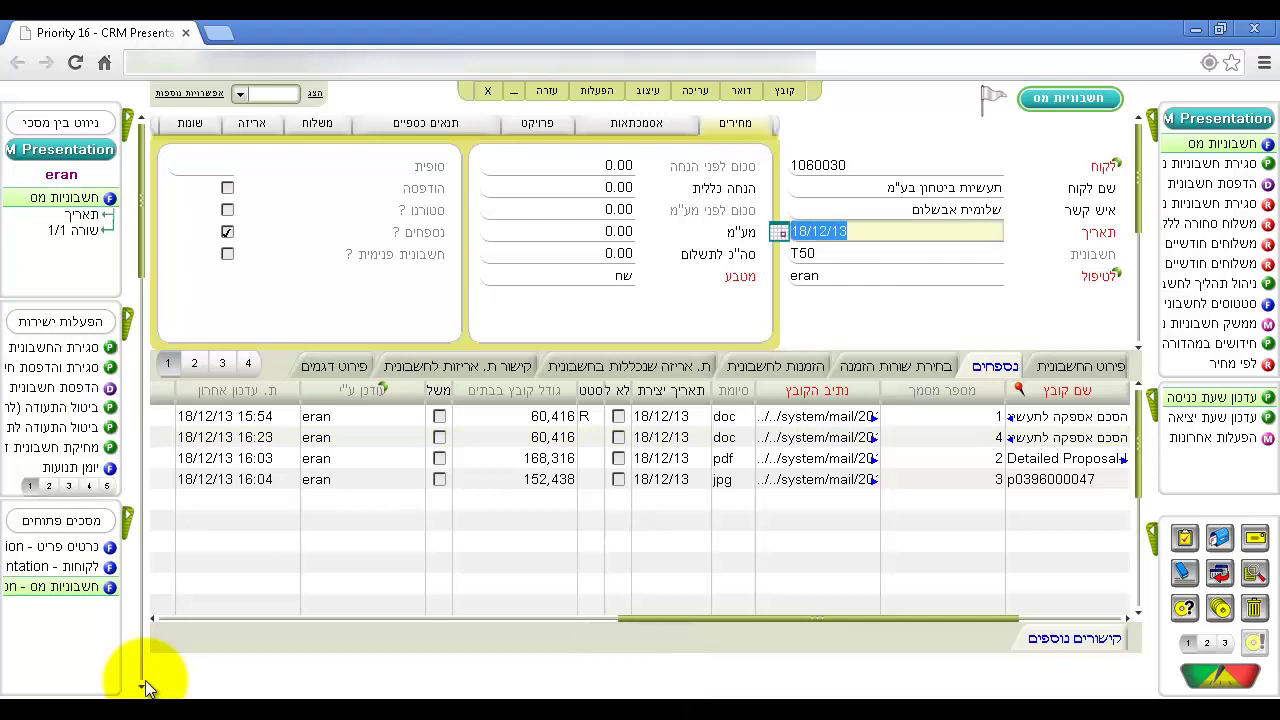
{"action": "key", "text": "ctrl+s"}
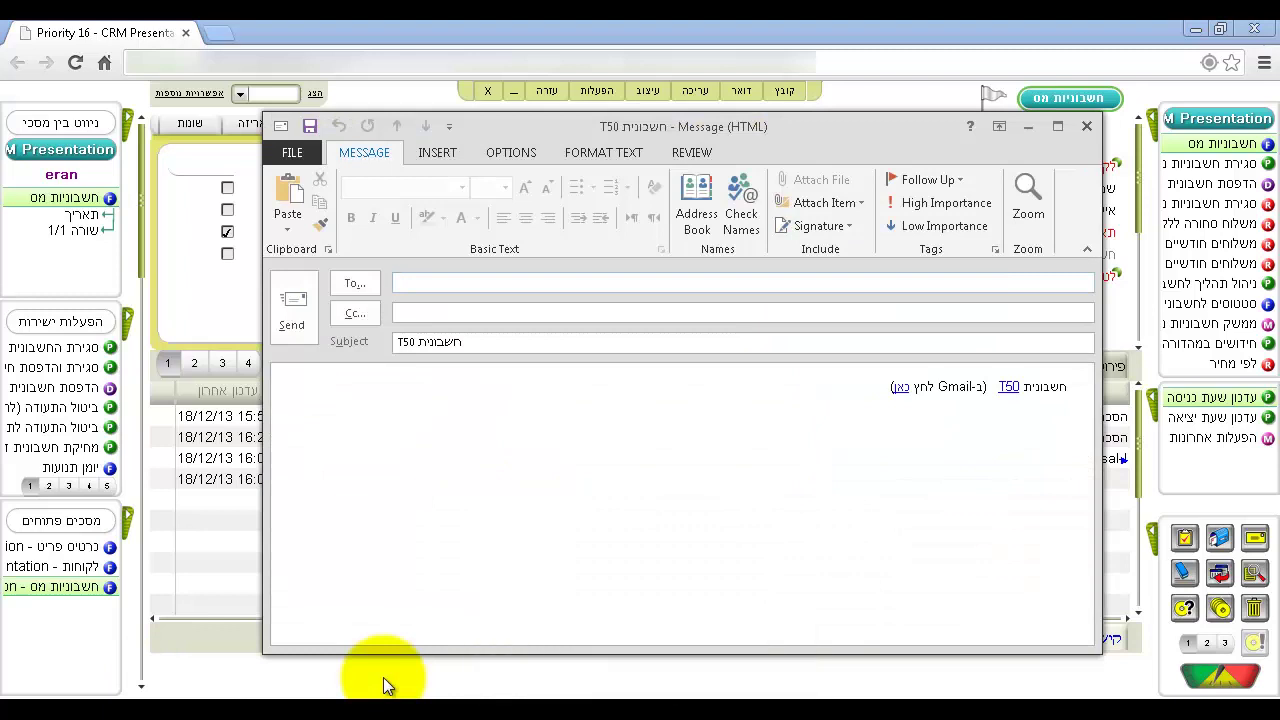
{"action": "key", "text": "Escape"}
{"action": "key", "text": "n"}
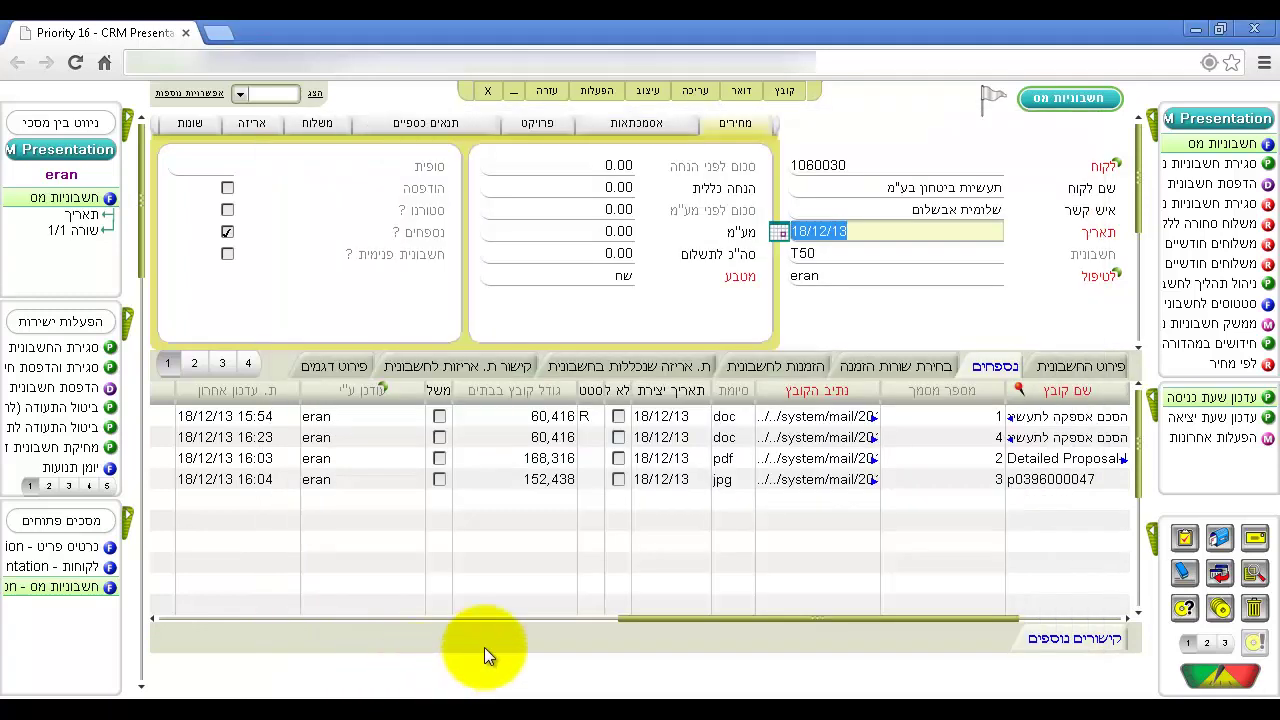
Step: Delete the duplicated supply agreement ending in "חדש" from the invoice's attachments and show the Detailed Proposal's additional links (קישורים נוספים)
{"action": "left_click", "coordinate": [990, 367]}
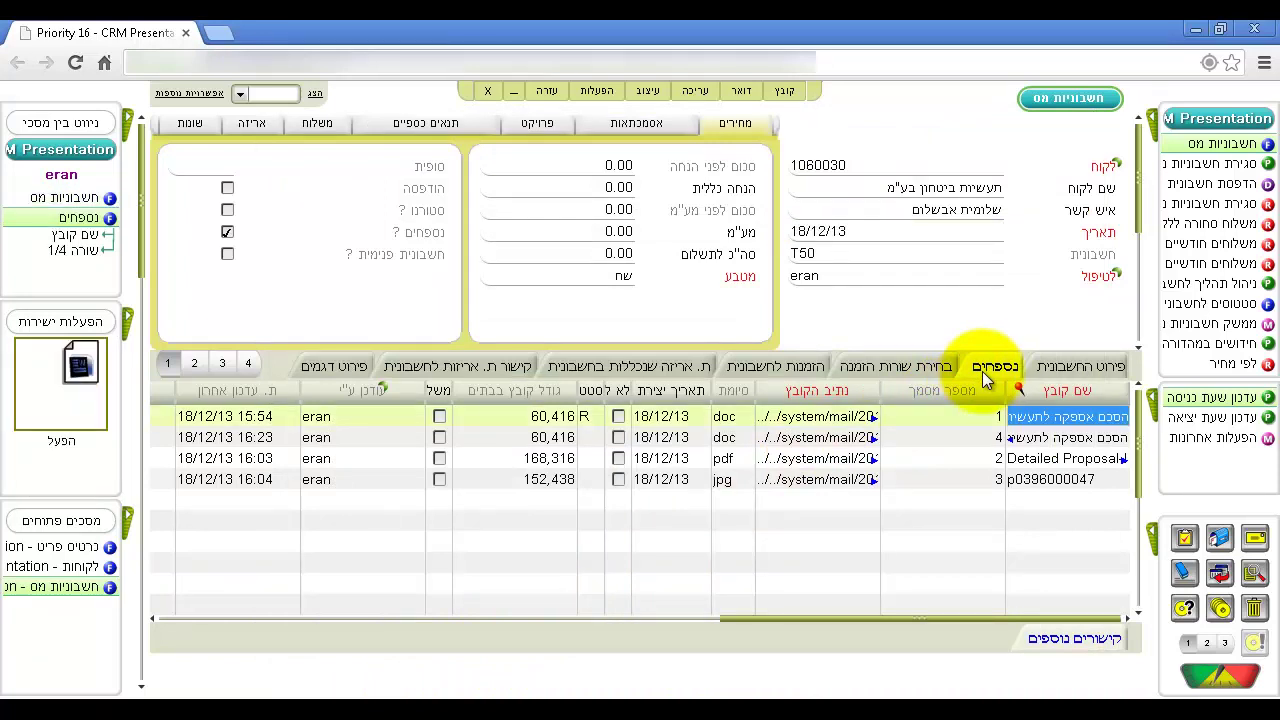
{"action": "key", "text": "Down"}
{"action": "key", "text": "ctrl+Delete"}
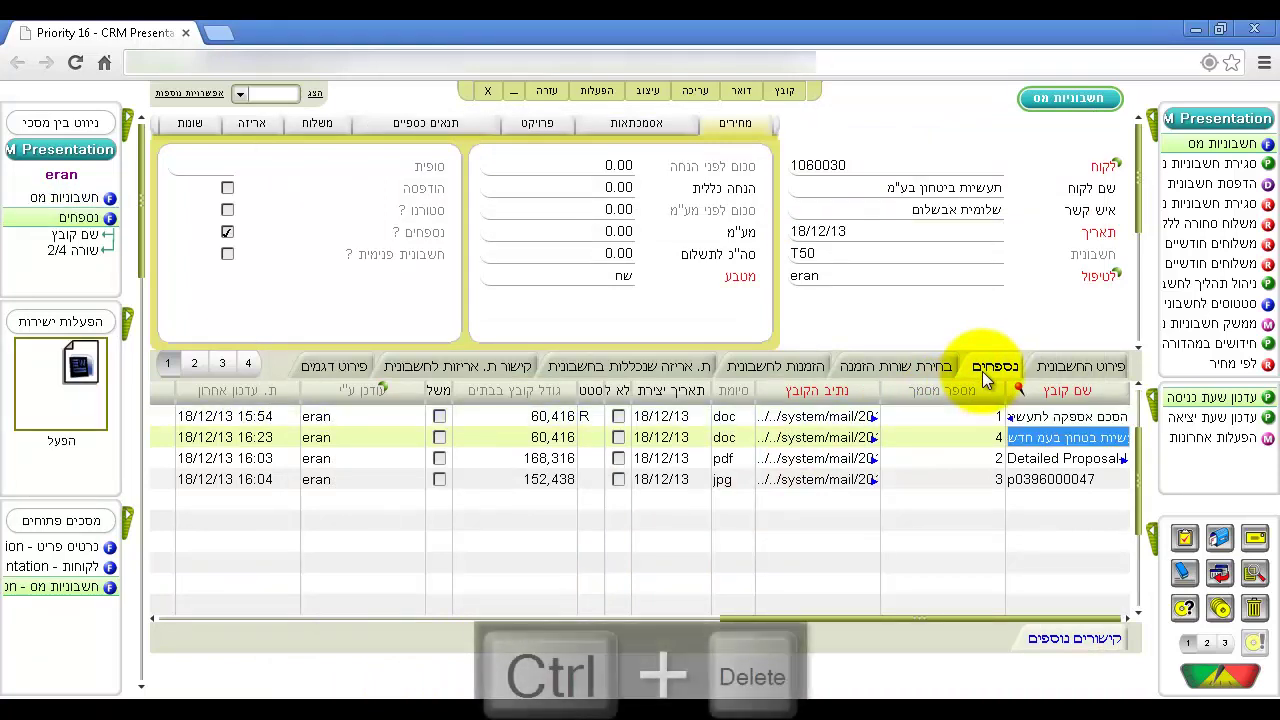
{"action": "key", "text": "Tab"}
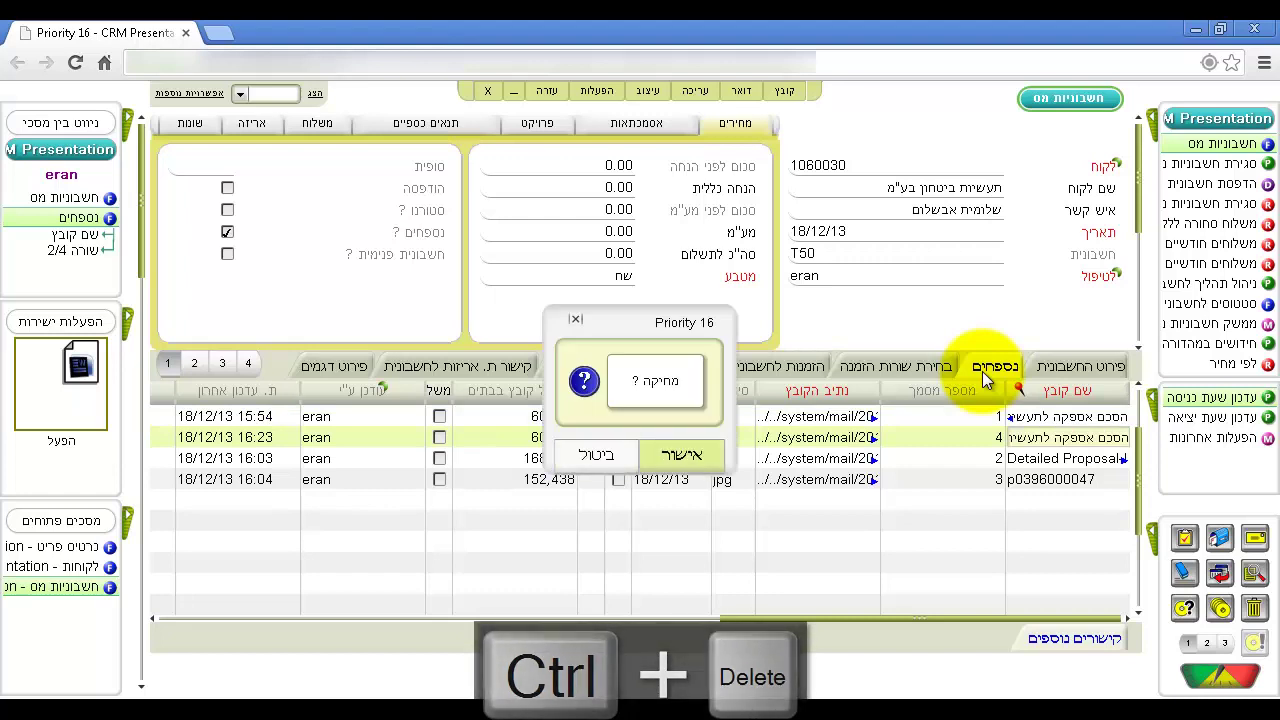
{"action": "key", "text": "Return"}
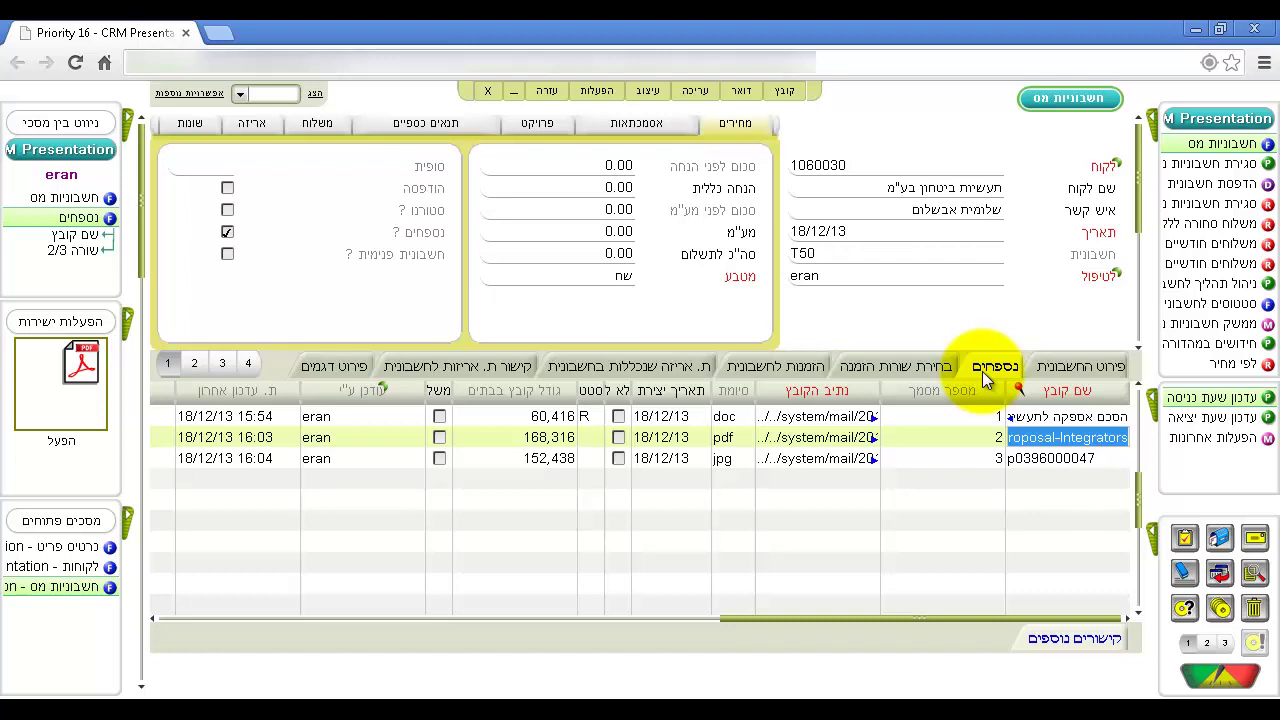
{"action": "left_click", "coordinate": [1060, 632]}
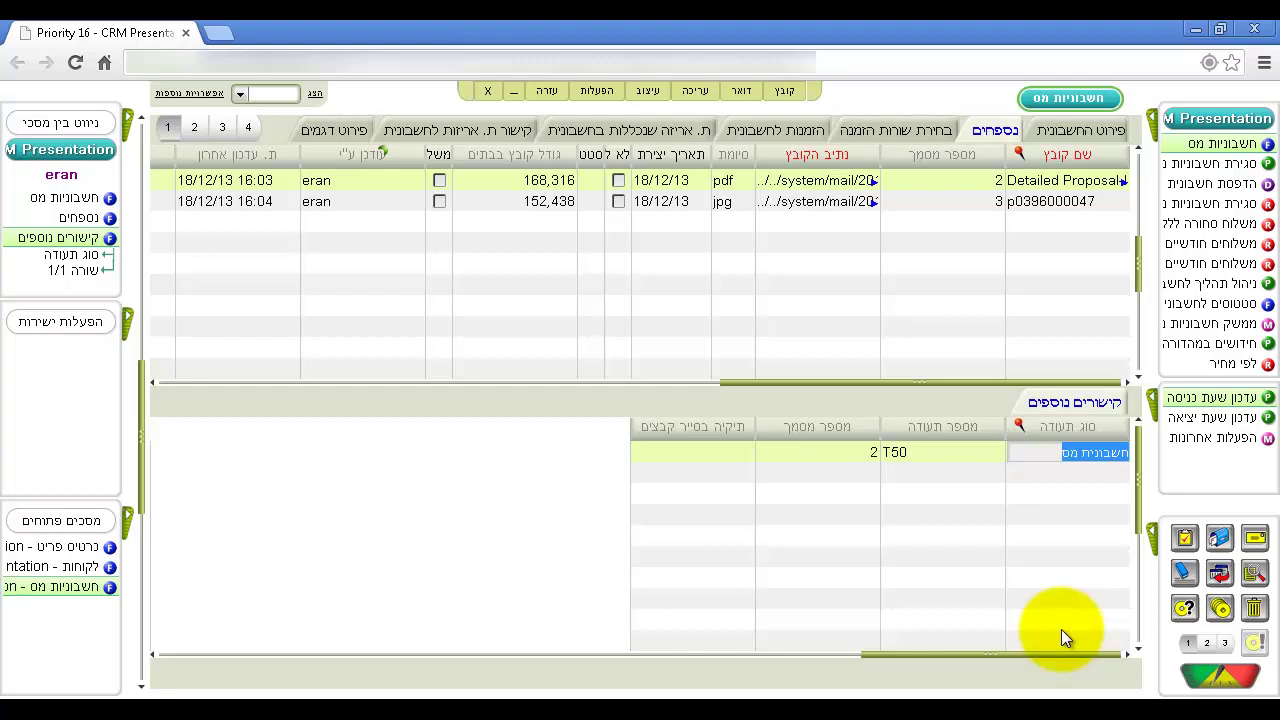
Step: Switch to the item card (כרטיס פריט) of RT13456 and import the rocking chair picture as its image
{"action": "left_click", "coordinate": [112, 560]}
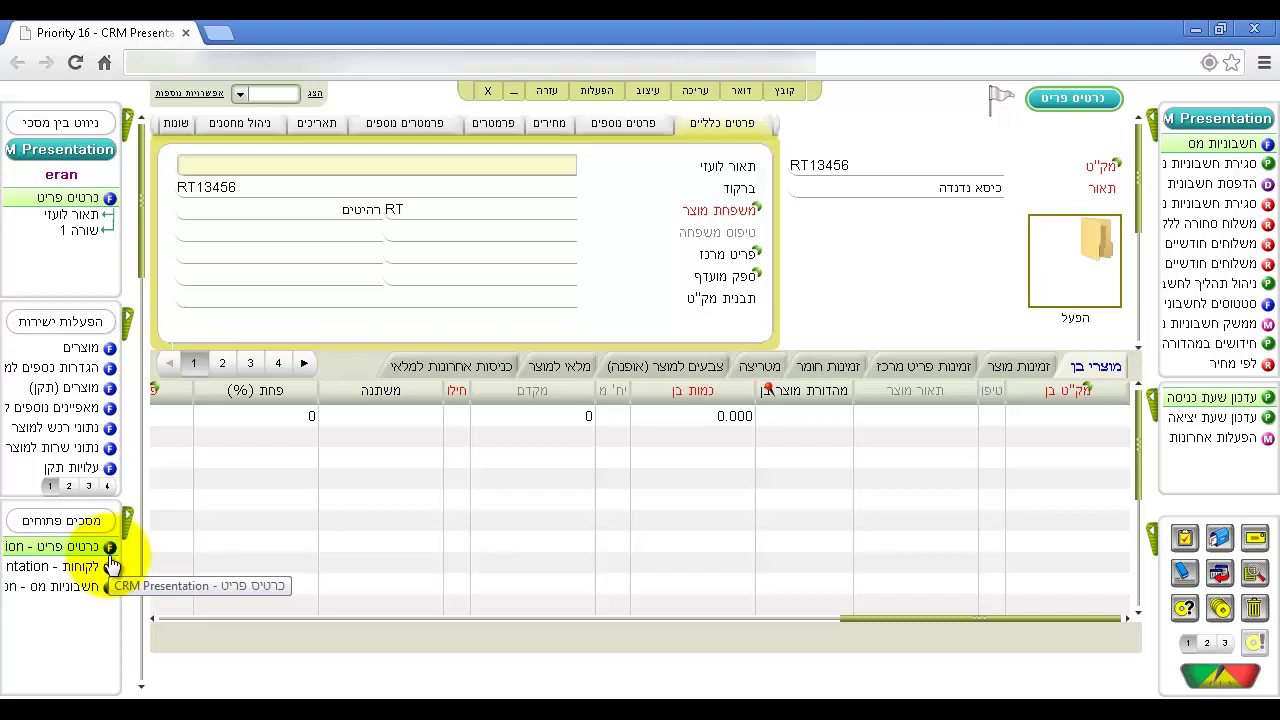
{"action": "right_click", "coordinate": [1067, 278]}
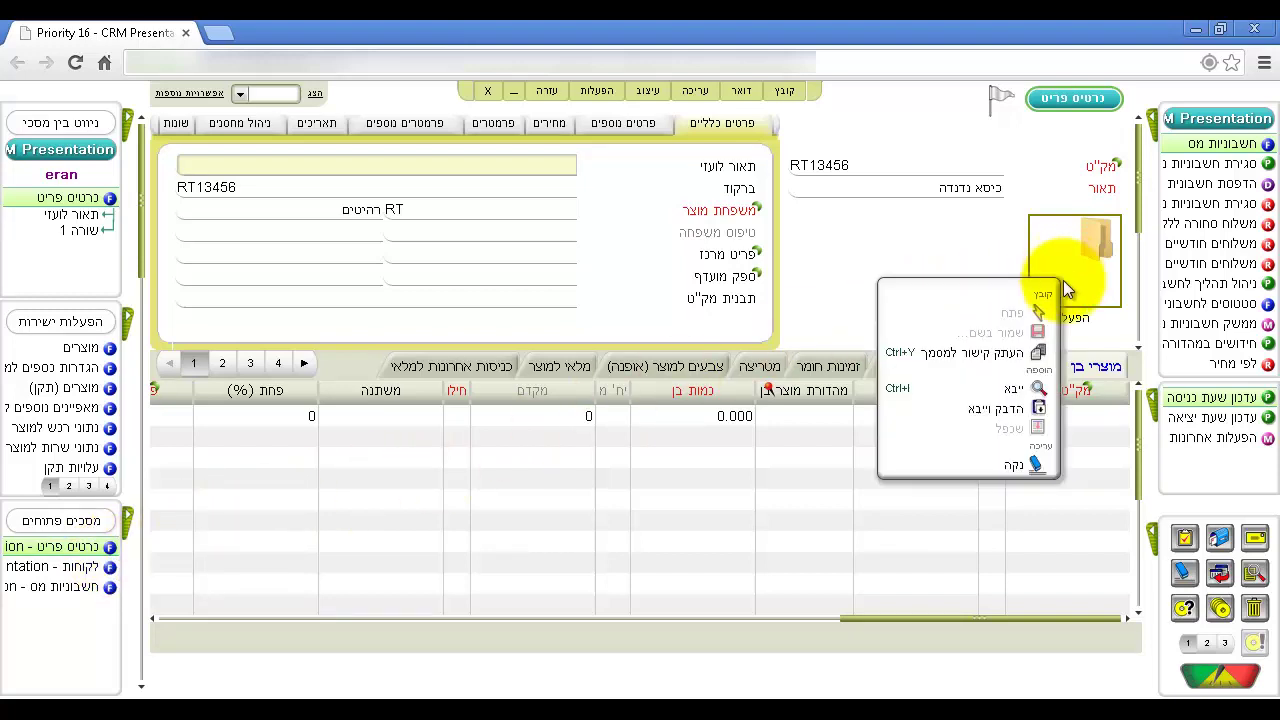
{"action": "left_click", "coordinate": [1012, 388]}
{"action": "left_click", "coordinate": [114, 156]}
{"action": "left_click_drag", "start_coordinate": [928, 266], "coordinate": [943, 450]}
{"action": "double_click", "coordinate": [288, 435]}
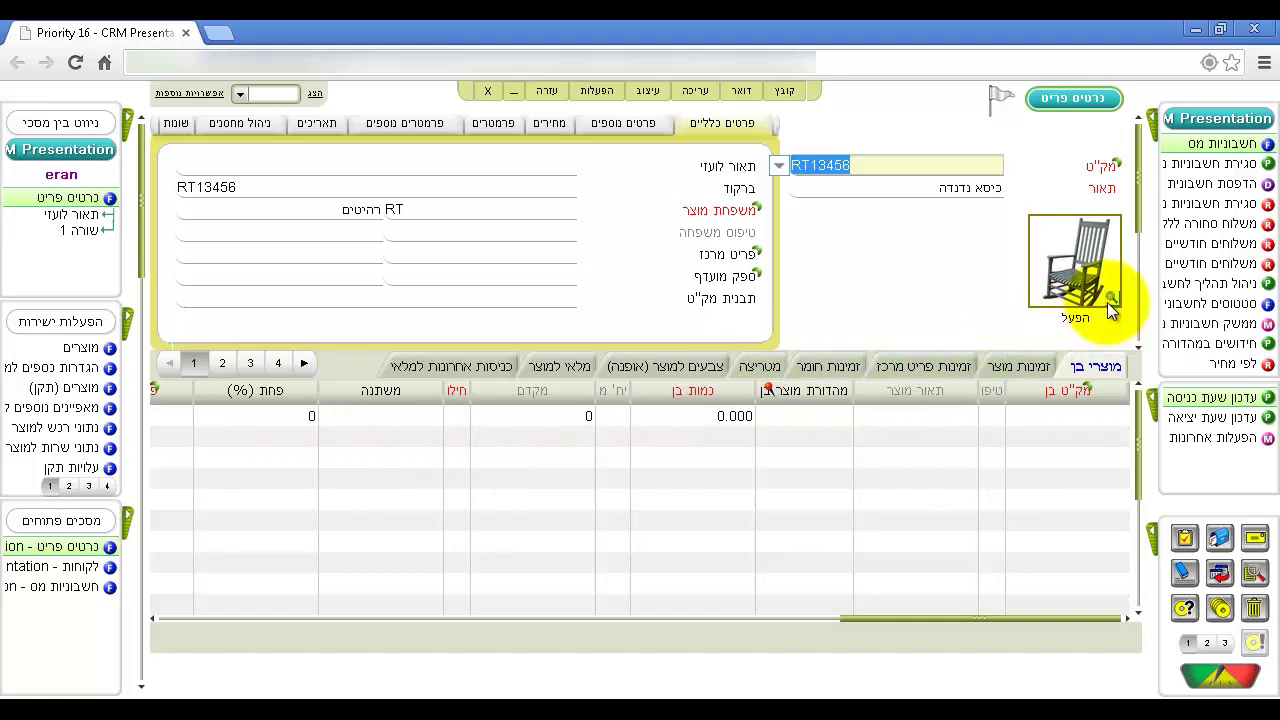
{"action": "mouse_move", "coordinate": [1112, 308]}
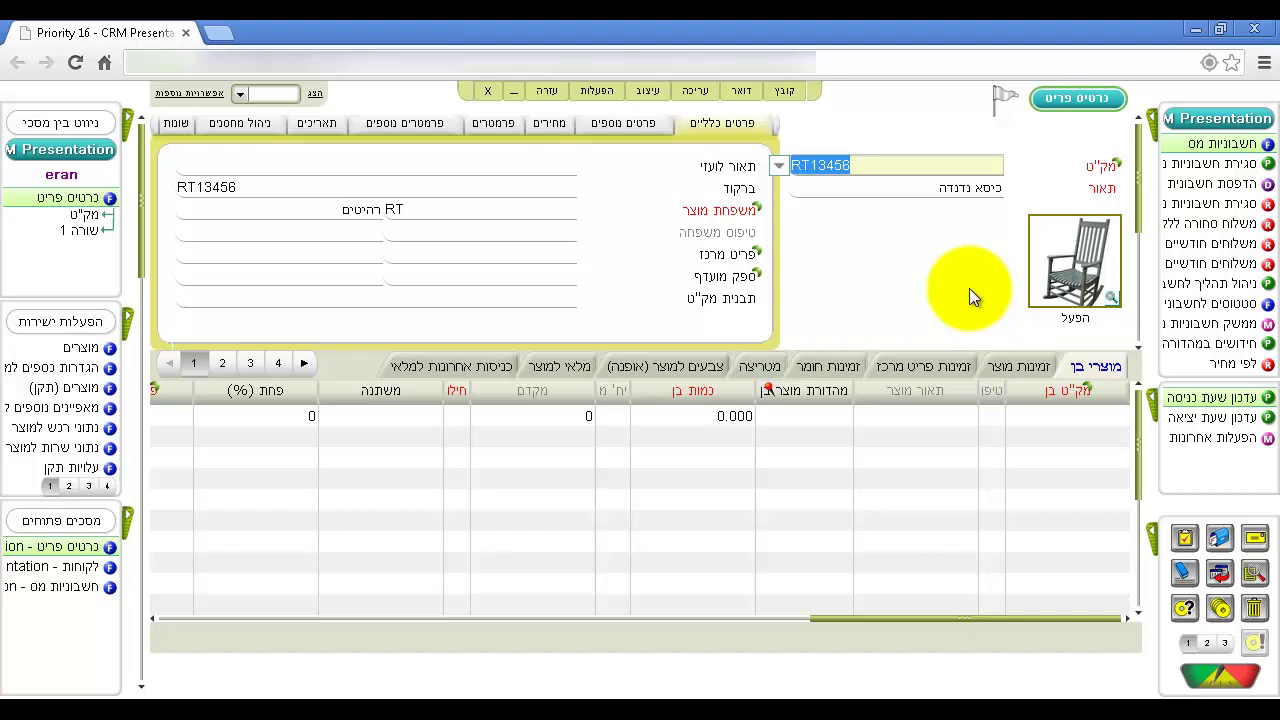
Step: Open the file explorer (סייר קבצים) from the item card
{"action": "left_click", "coordinate": [784, 90]}
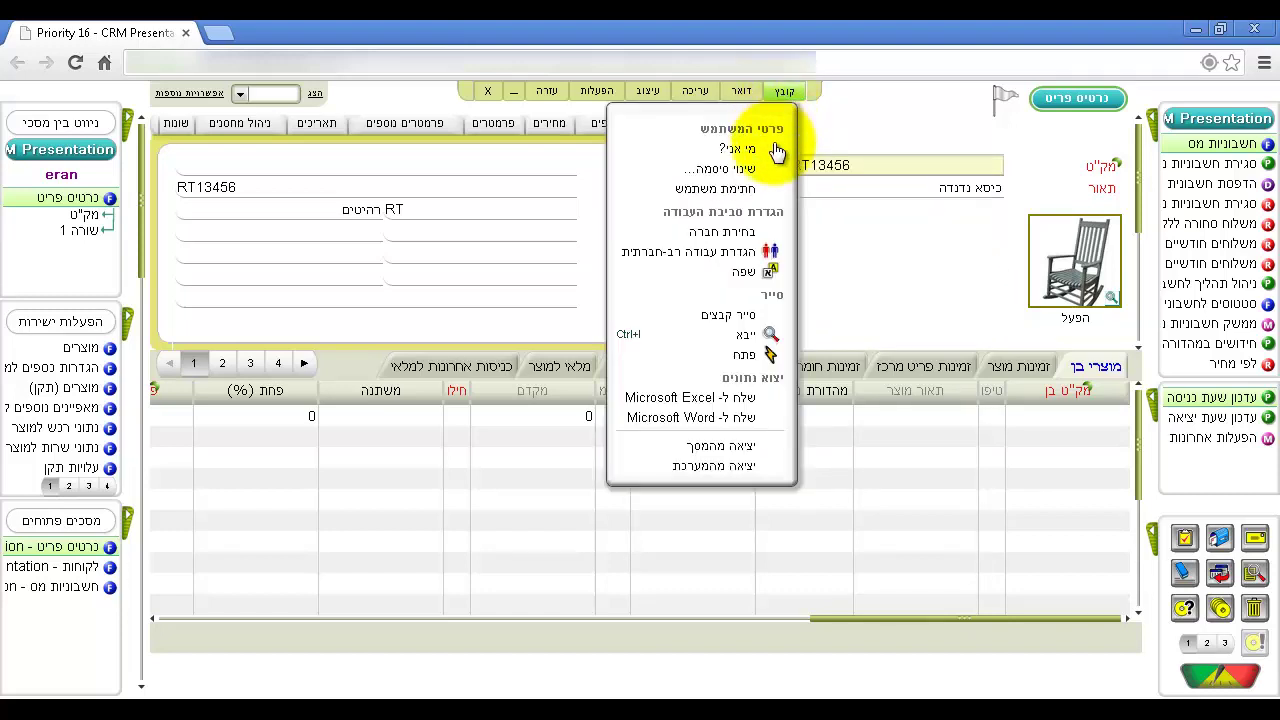
{"action": "left_click", "coordinate": [768, 315]}
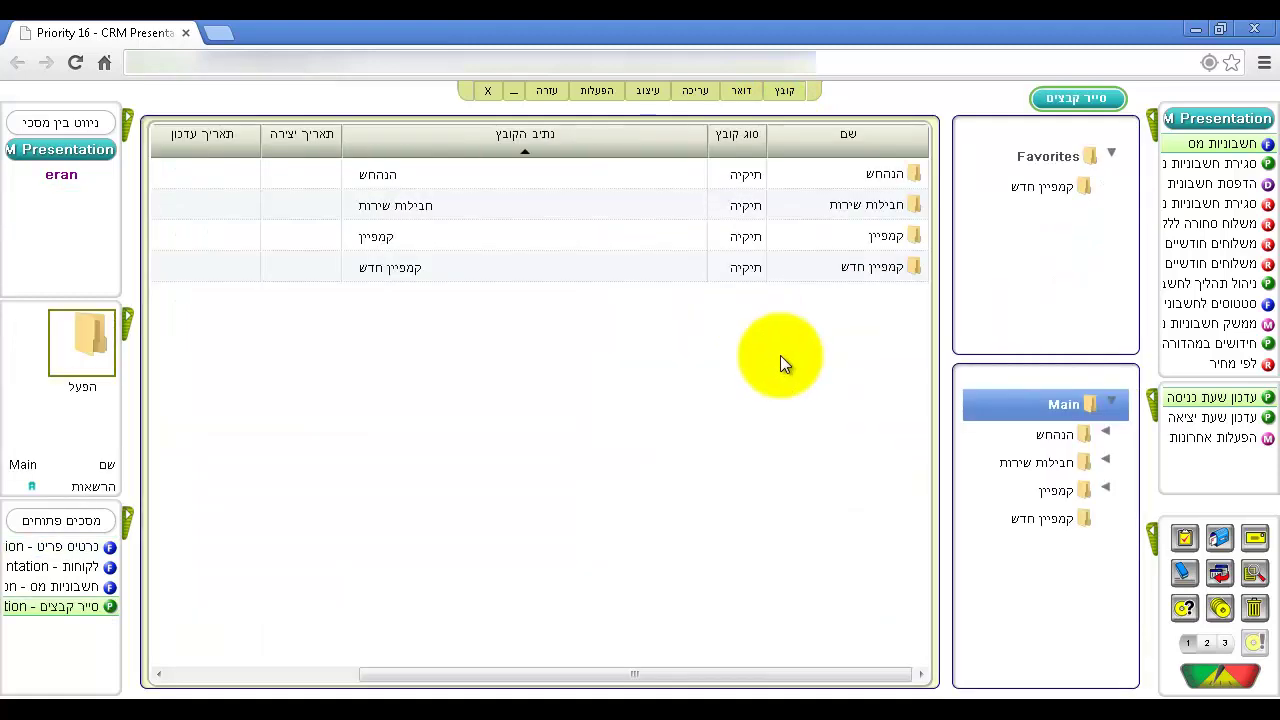
Step: Expand the הנהחש folder under Main and view its contents and the actions available in its file area
{"action": "left_click", "coordinate": [1105, 433]}
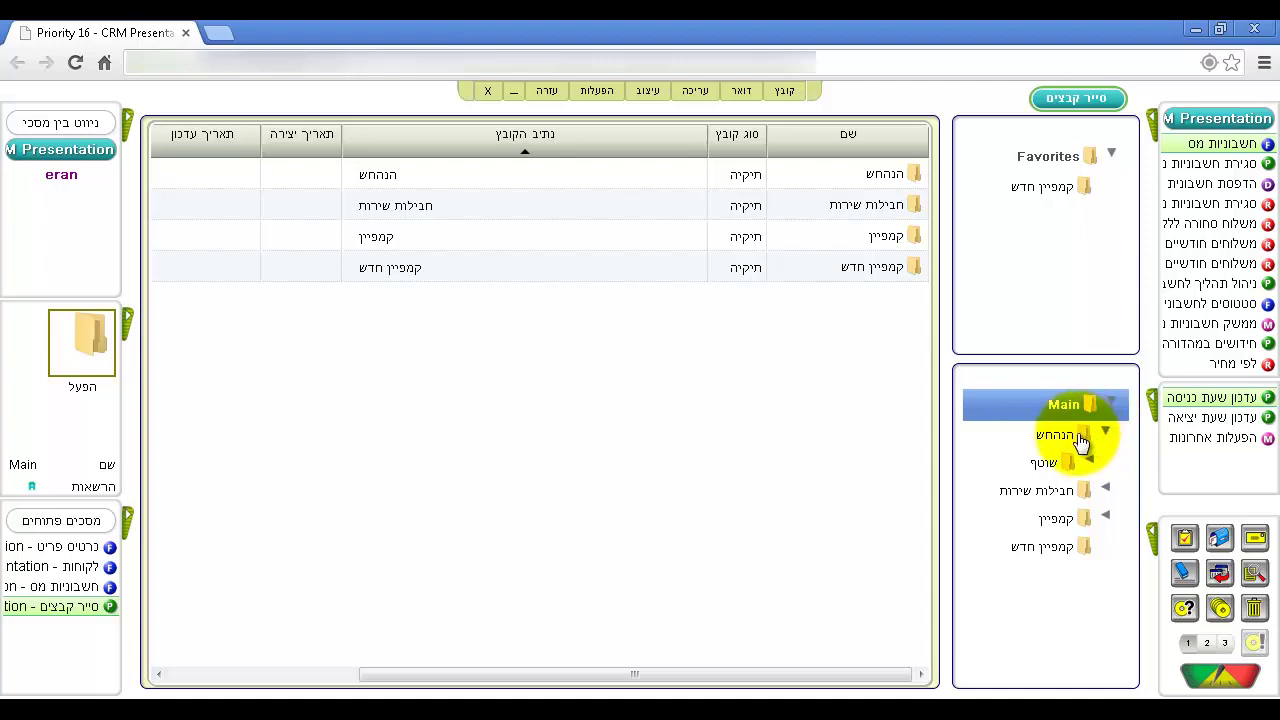
{"action": "left_click", "coordinate": [1081, 440]}
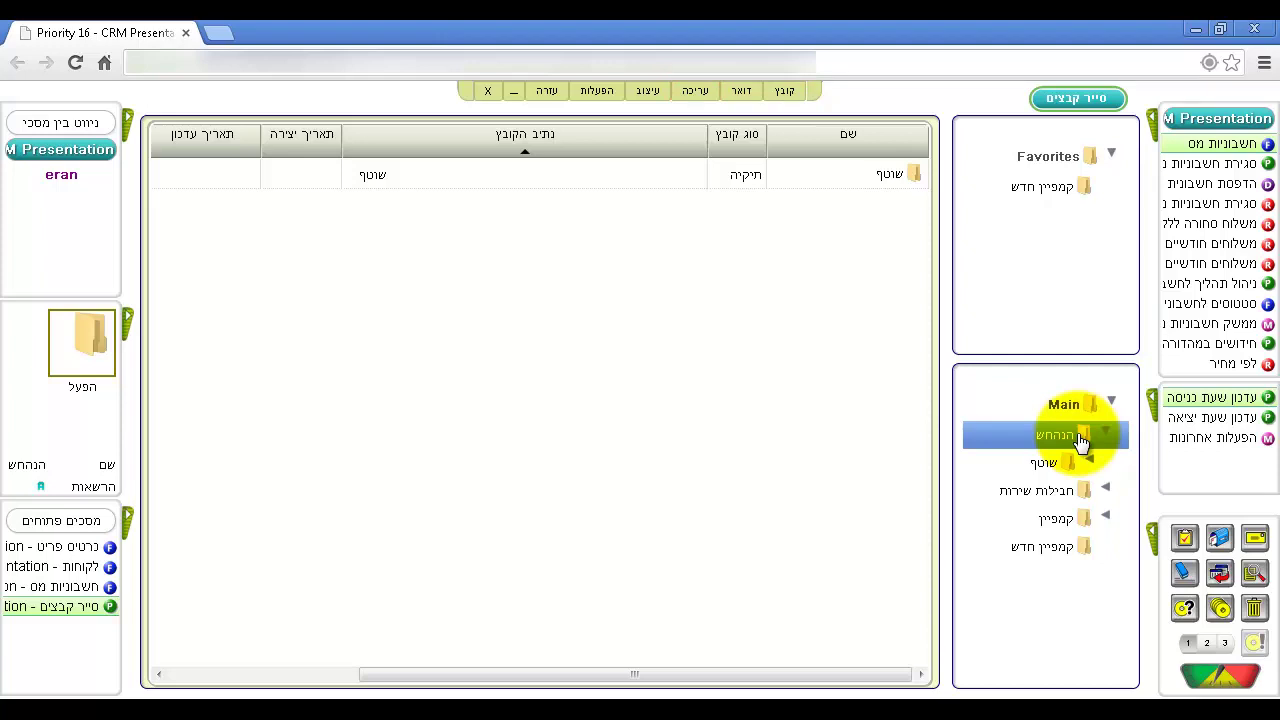
{"action": "right_click", "coordinate": [836, 396]}
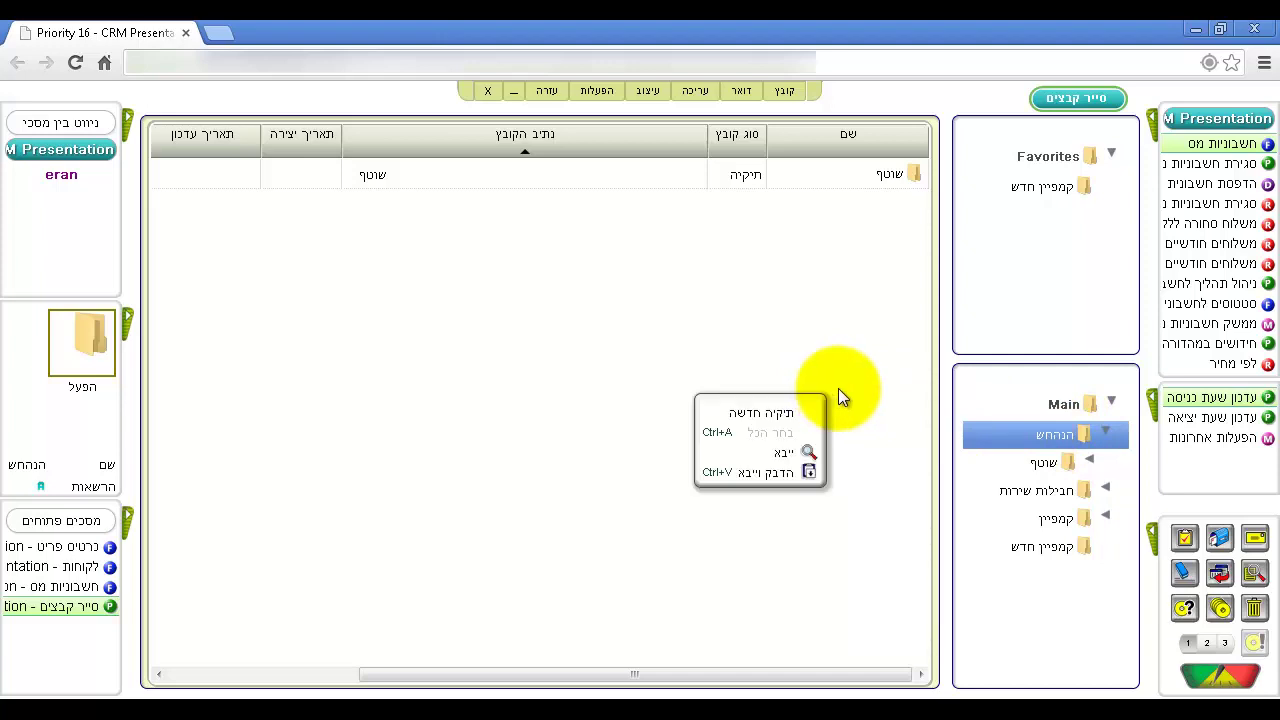
{"action": "left_click", "coordinate": [852, 387]}
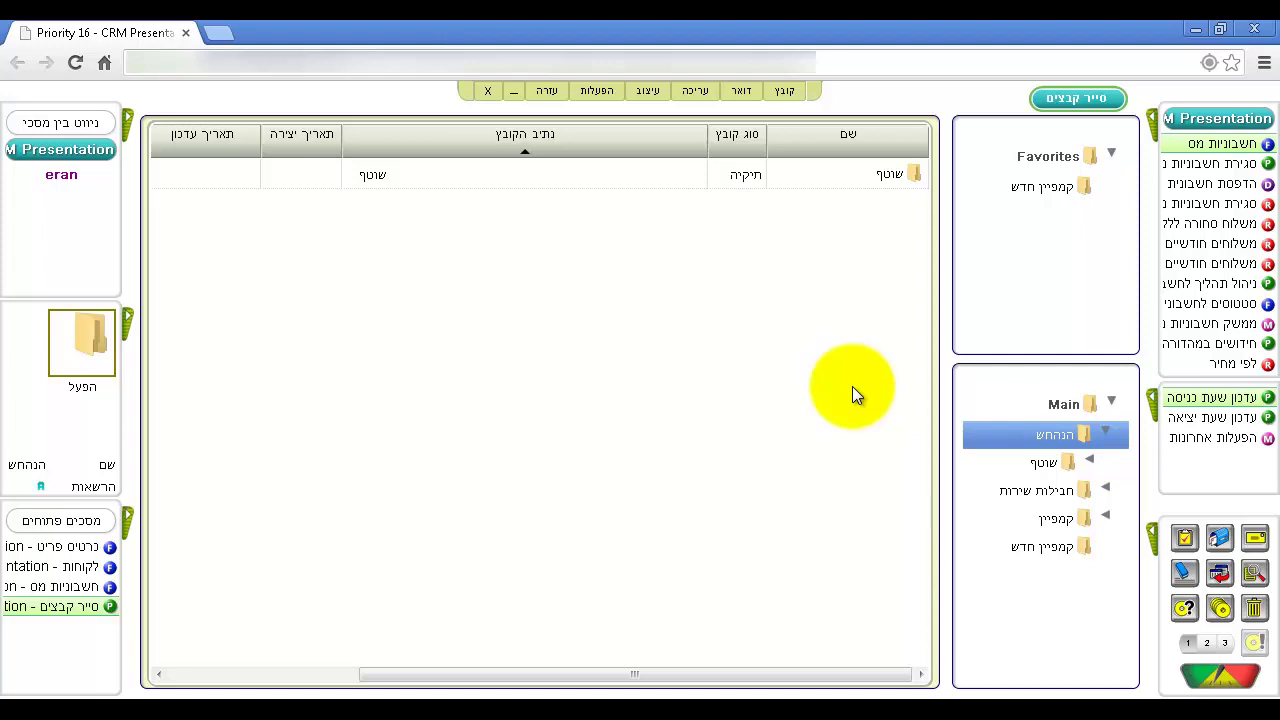
Step: Create a folder named שיווק under Main
{"action": "right_click", "coordinate": [1062, 410]}
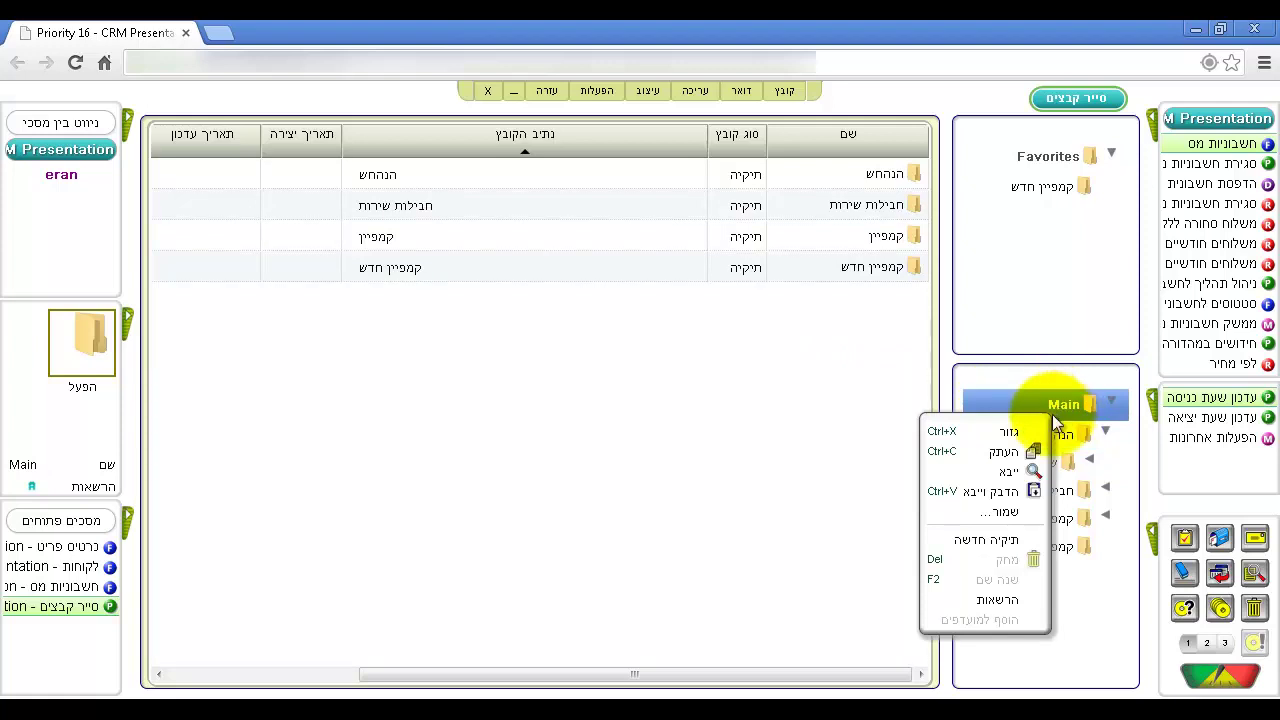
{"action": "left_click", "coordinate": [1040, 542]}
{"action": "type", "text": "שיווק"}
{"action": "key", "text": "Return"}
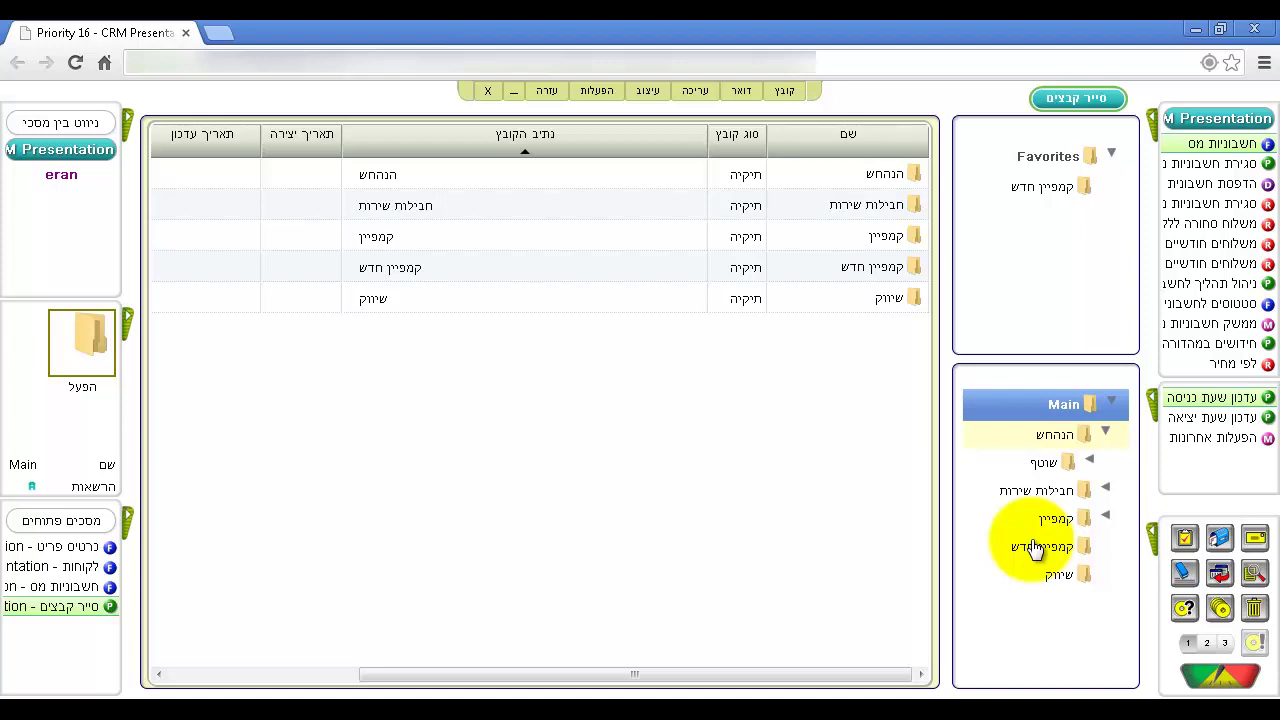
Step: Review the permission levels selectable for a user in the שיווק folder's permissions (הרשאות), and cancel without changes
{"action": "right_click", "coordinate": [1062, 577]}
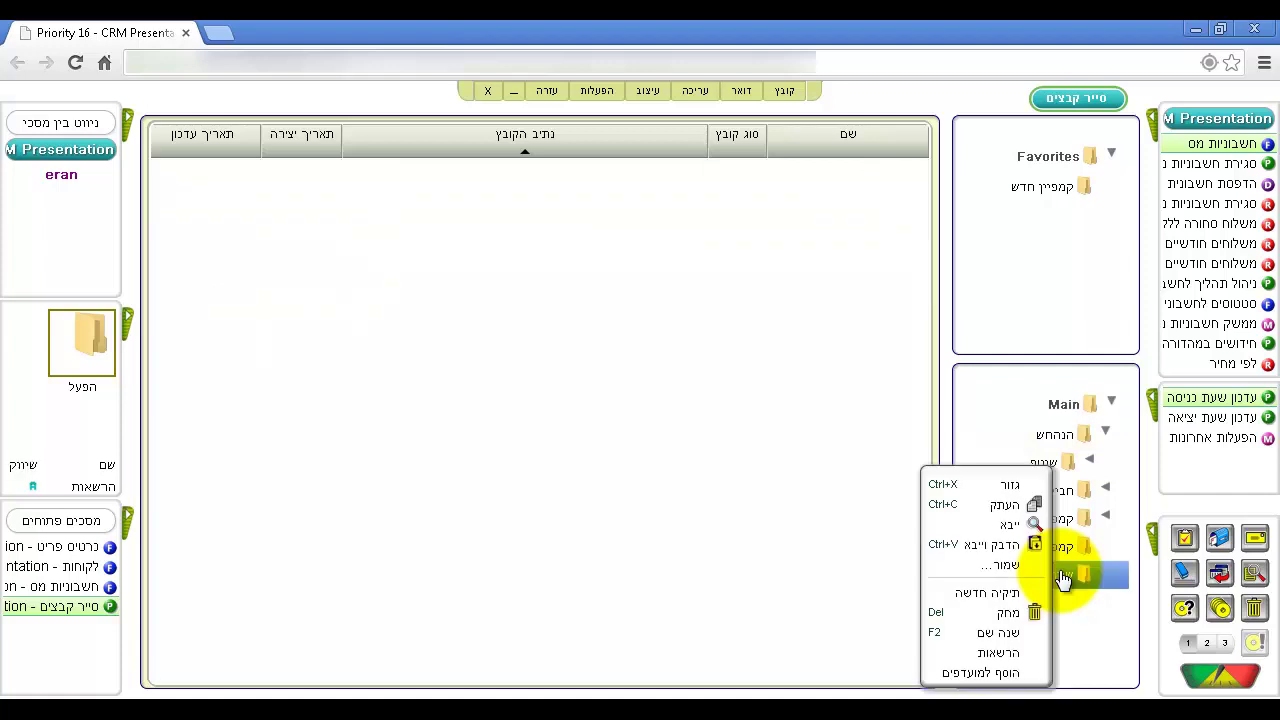
{"action": "left_click", "coordinate": [1015, 652]}
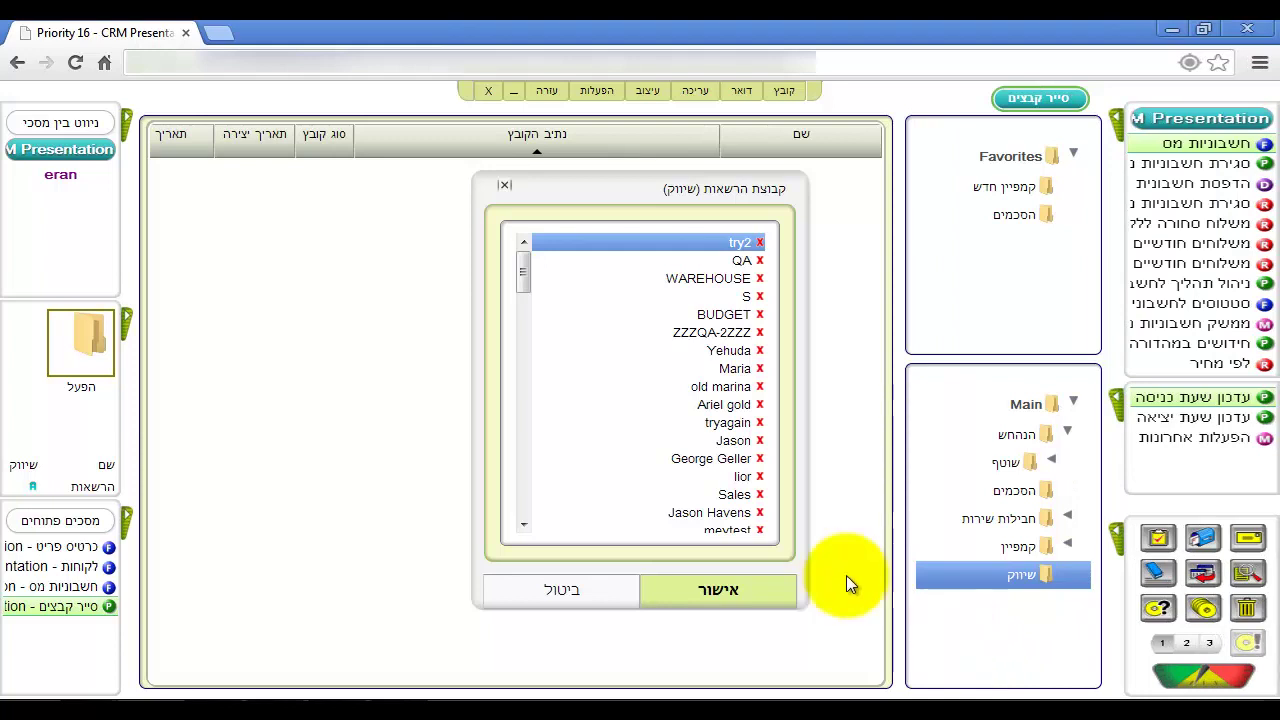
{"action": "left_click_drag", "start_coordinate": [518, 281], "coordinate": [514, 322]}
{"action": "left_click", "coordinate": [700, 443]}
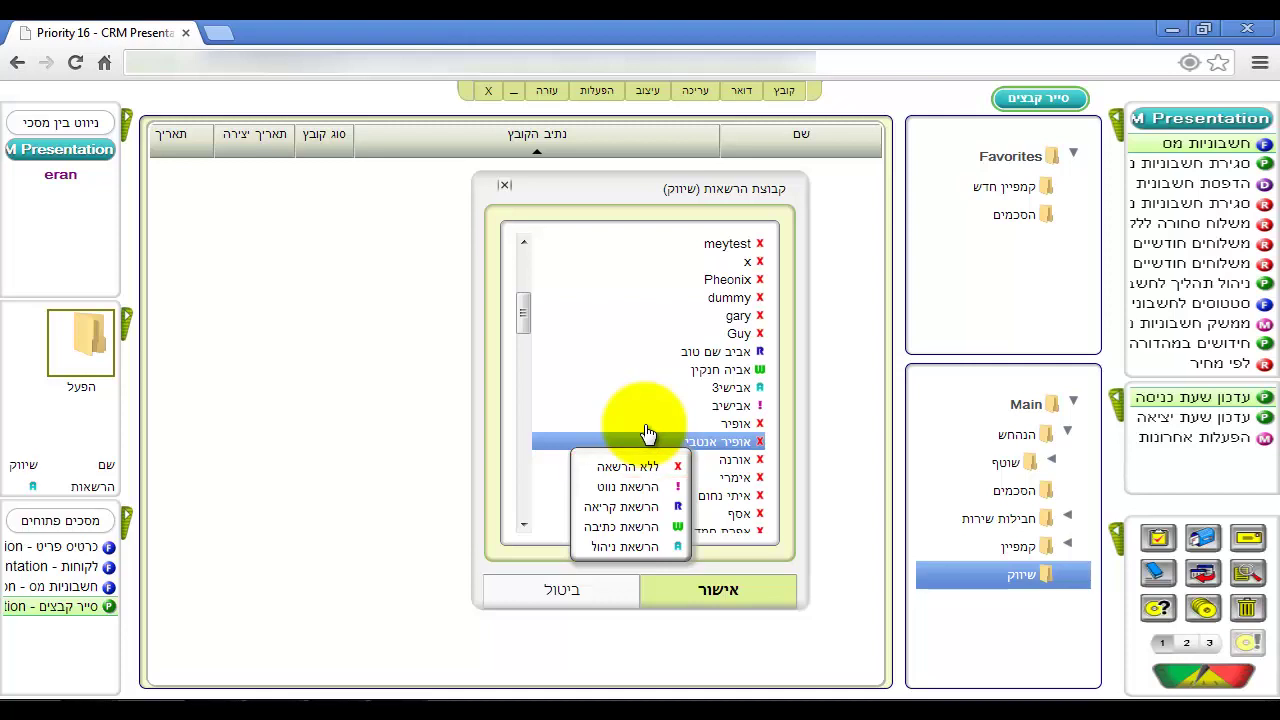
{"action": "left_click", "coordinate": [593, 605]}
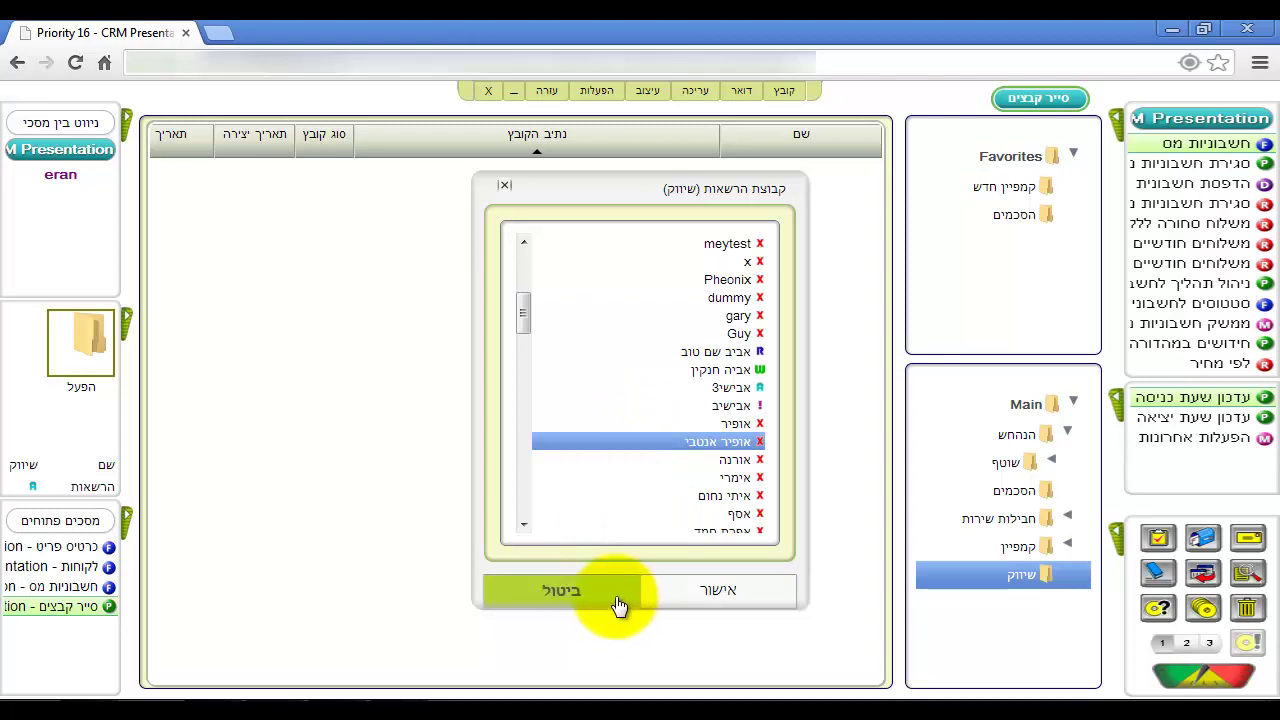
{"action": "left_click", "coordinate": [619, 604]}
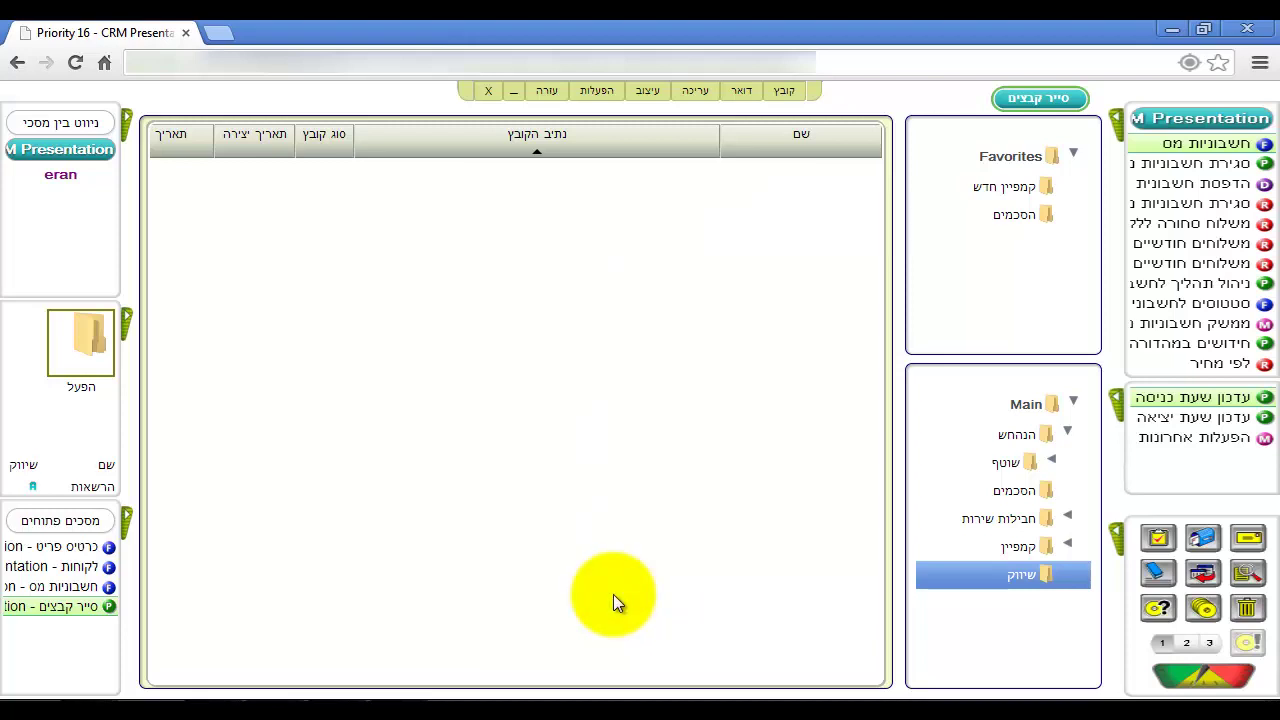
Step: In the שיווק folder's permissions, give the מנהל מכירות group management permission (הרשאת ניהול)
{"action": "right_click", "coordinate": [990, 585]}
{"action": "left_click", "coordinate": [960, 593]}
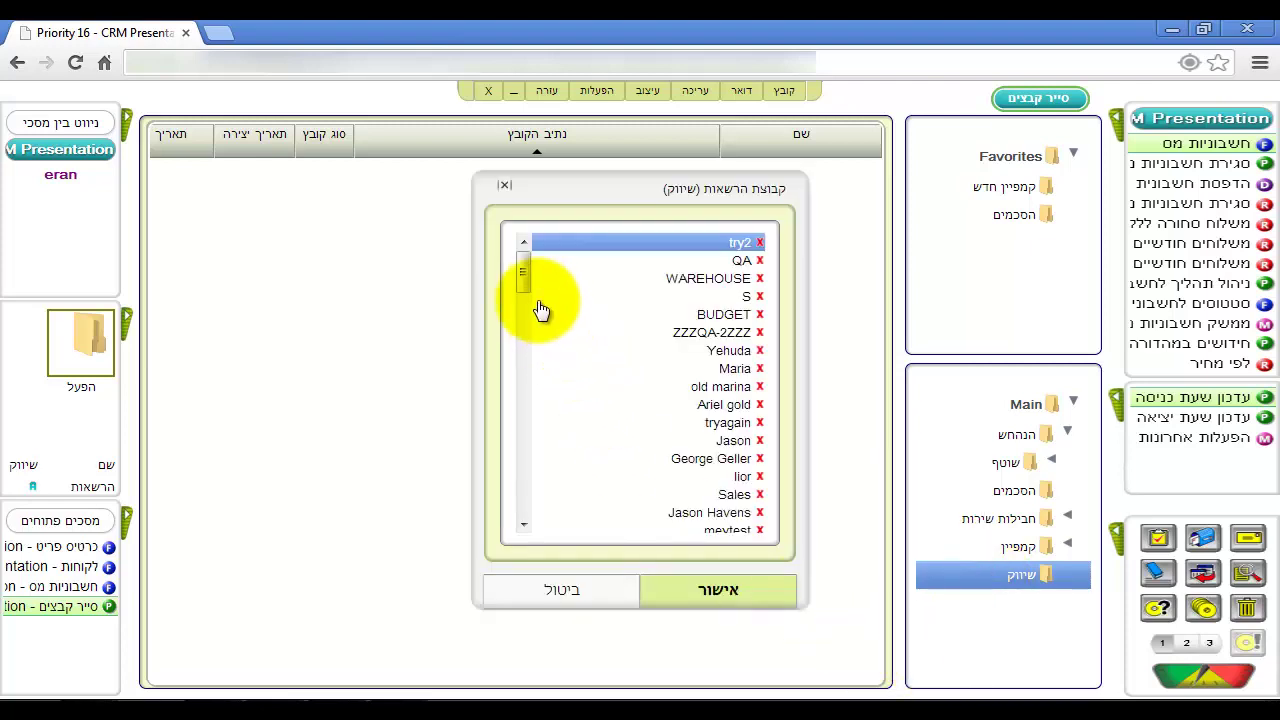
{"action": "scroll", "coordinate": [509, 332], "scroll_direction": "down", "scroll_amount": 5}
{"action": "left_click_drag", "start_coordinate": [509, 332], "coordinate": [489, 450]}
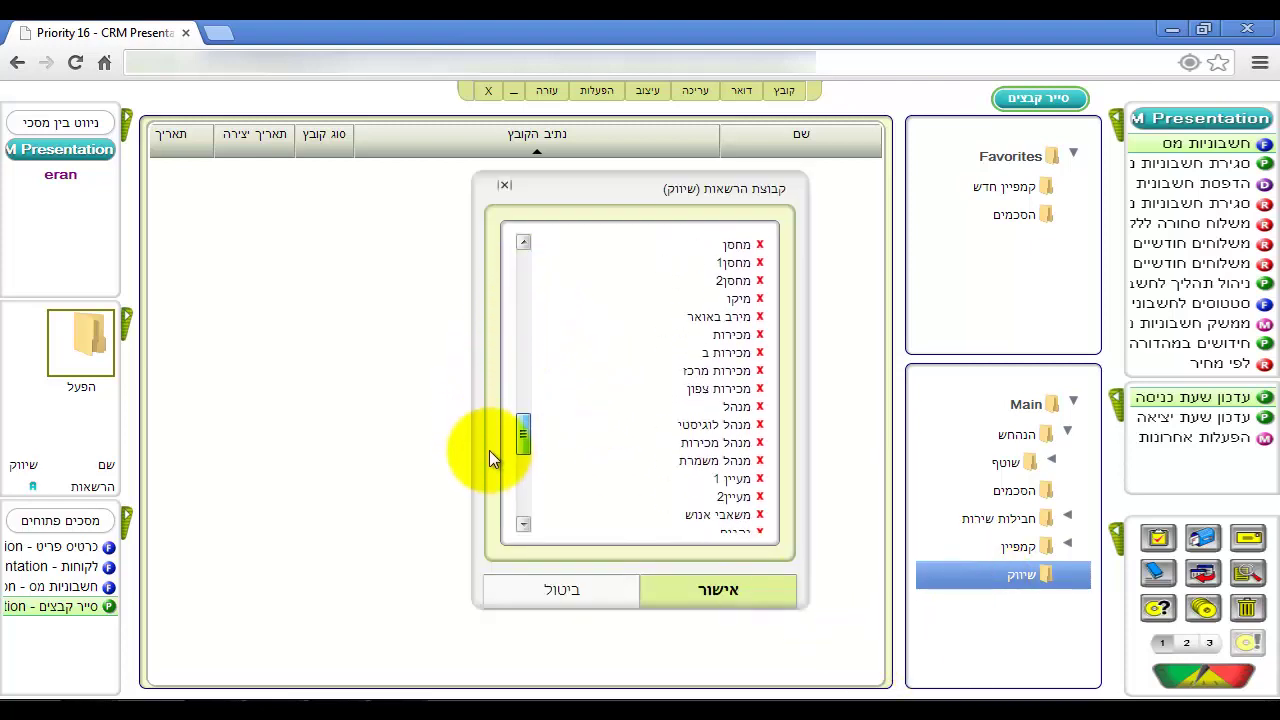
{"action": "left_click", "coordinate": [716, 452]}
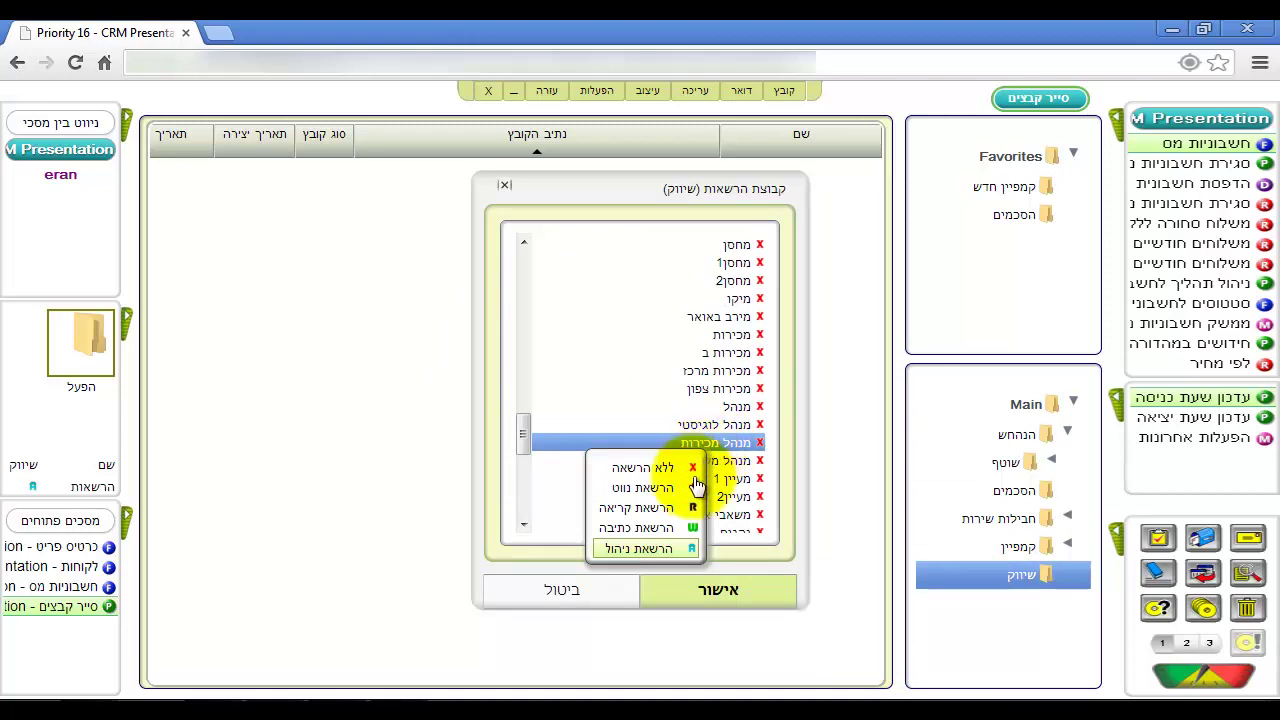
{"action": "left_click", "coordinate": [682, 552]}
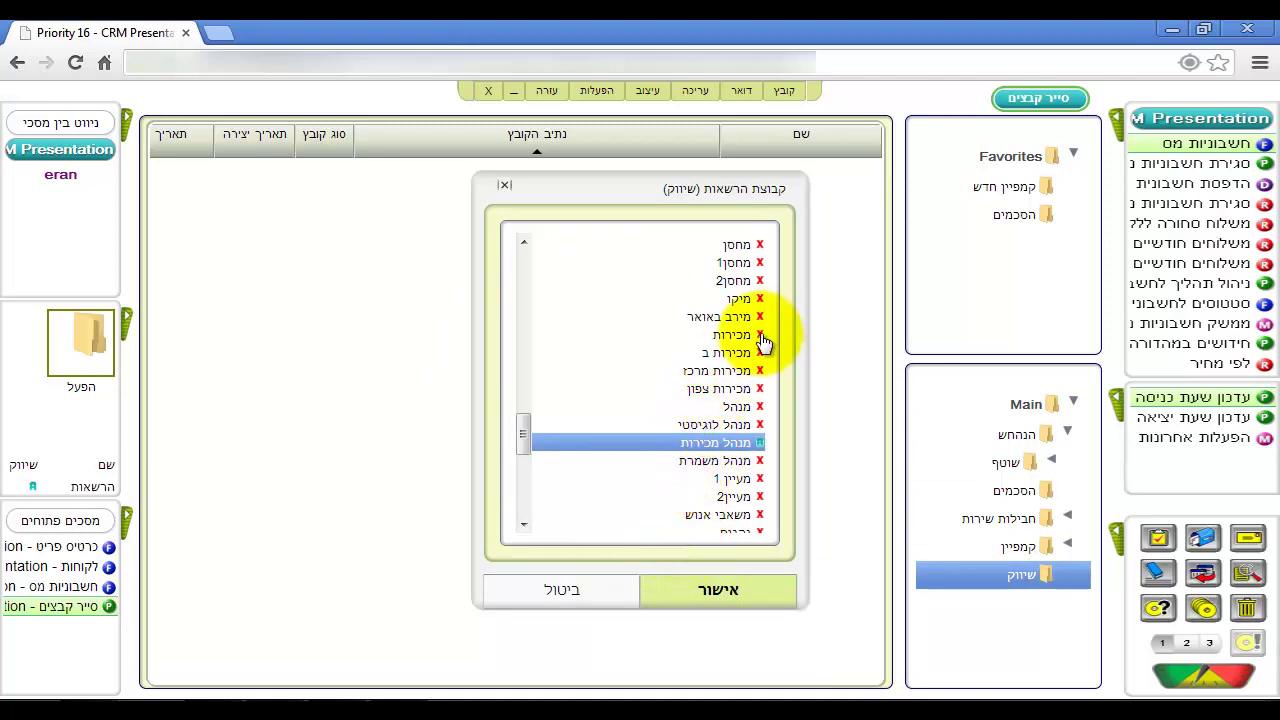
Step: Give מכירות מרכז and מכירות צפון navigation permission (הרשאת נווט) on the שיווק folder and confirm the permissions
{"action": "left_click", "coordinate": [743, 374]}
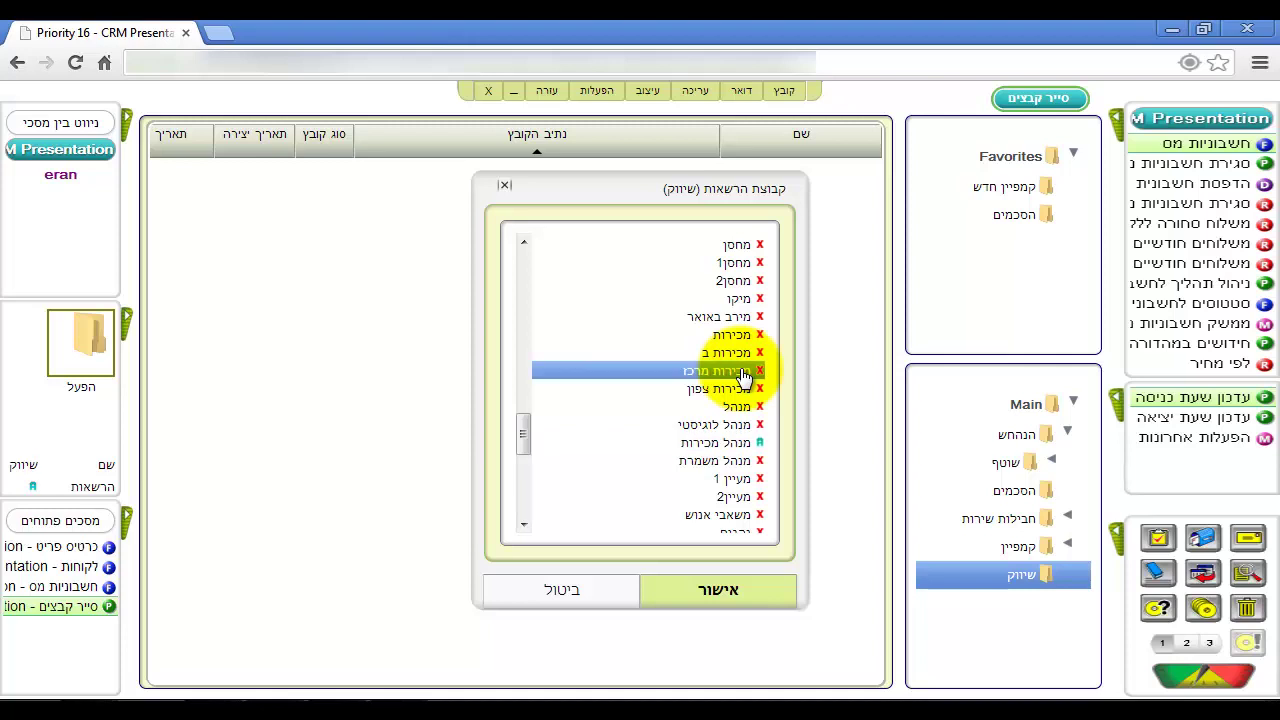
{"action": "left_click", "coordinate": [743, 374]}
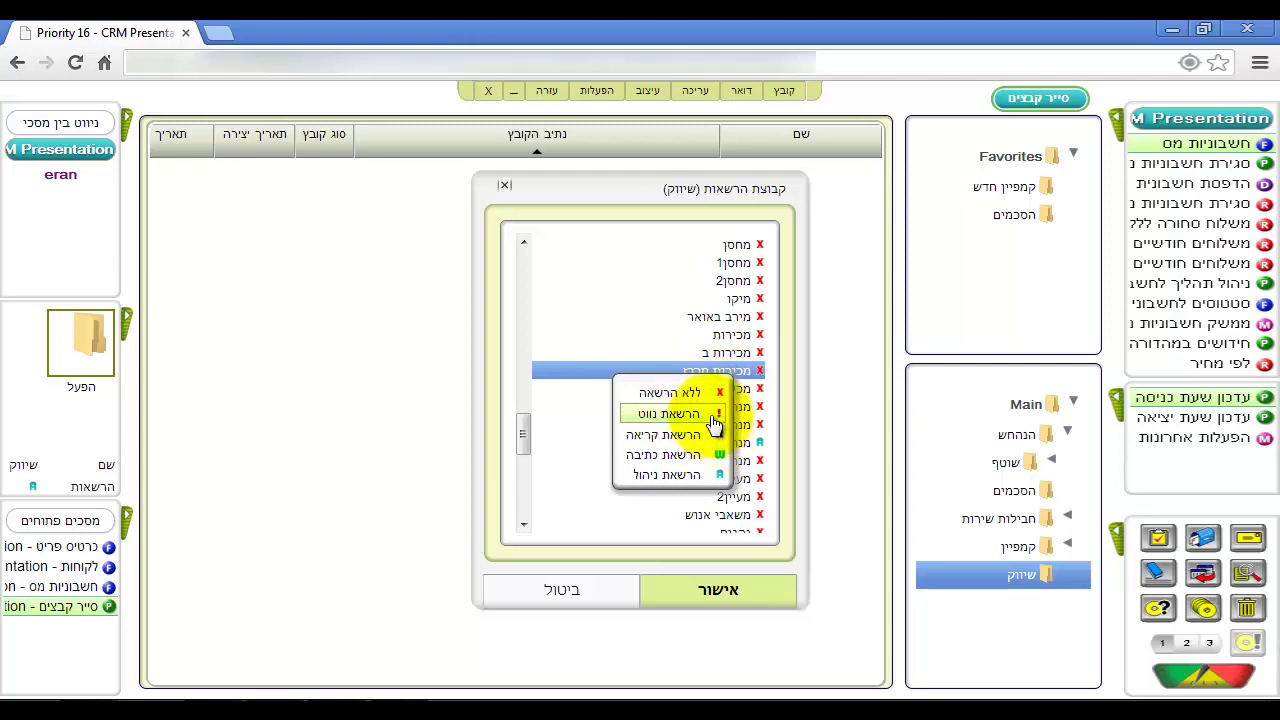
{"action": "left_click", "coordinate": [672, 412]}
{"action": "left_click", "coordinate": [705, 388]}
{"action": "left_click", "coordinate": [680, 437]}
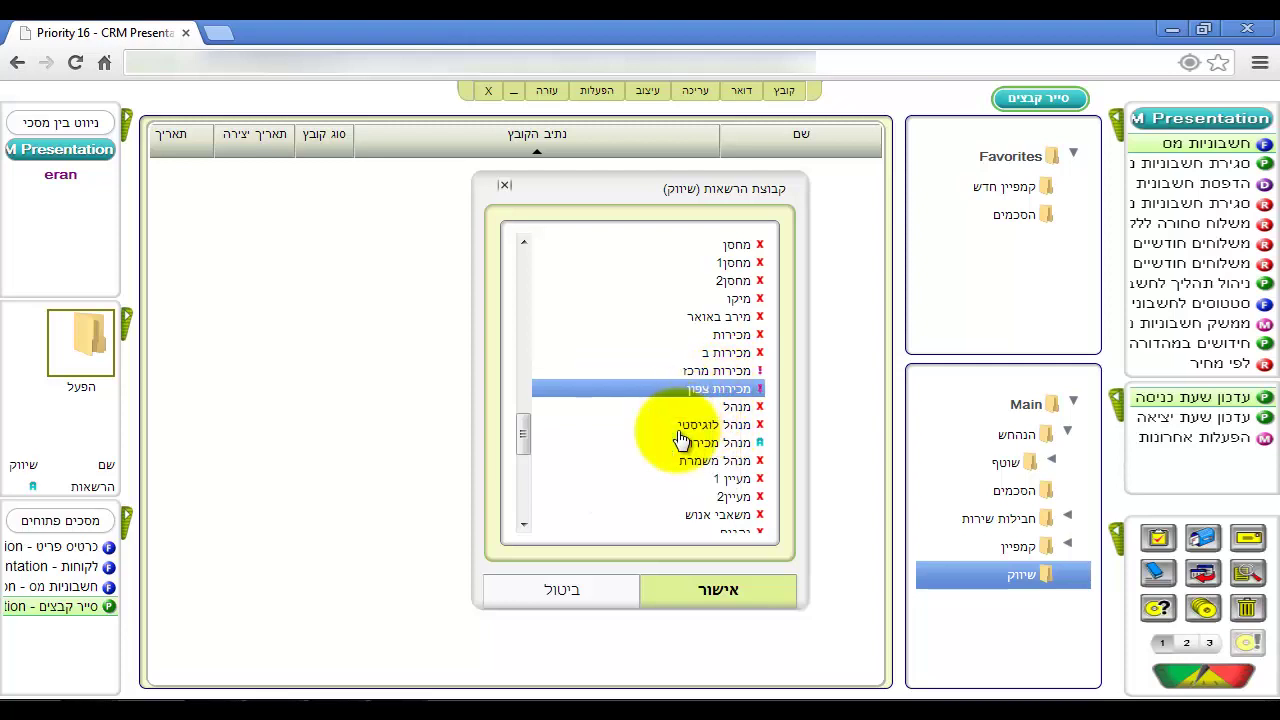
{"action": "left_click", "coordinate": [720, 591]}
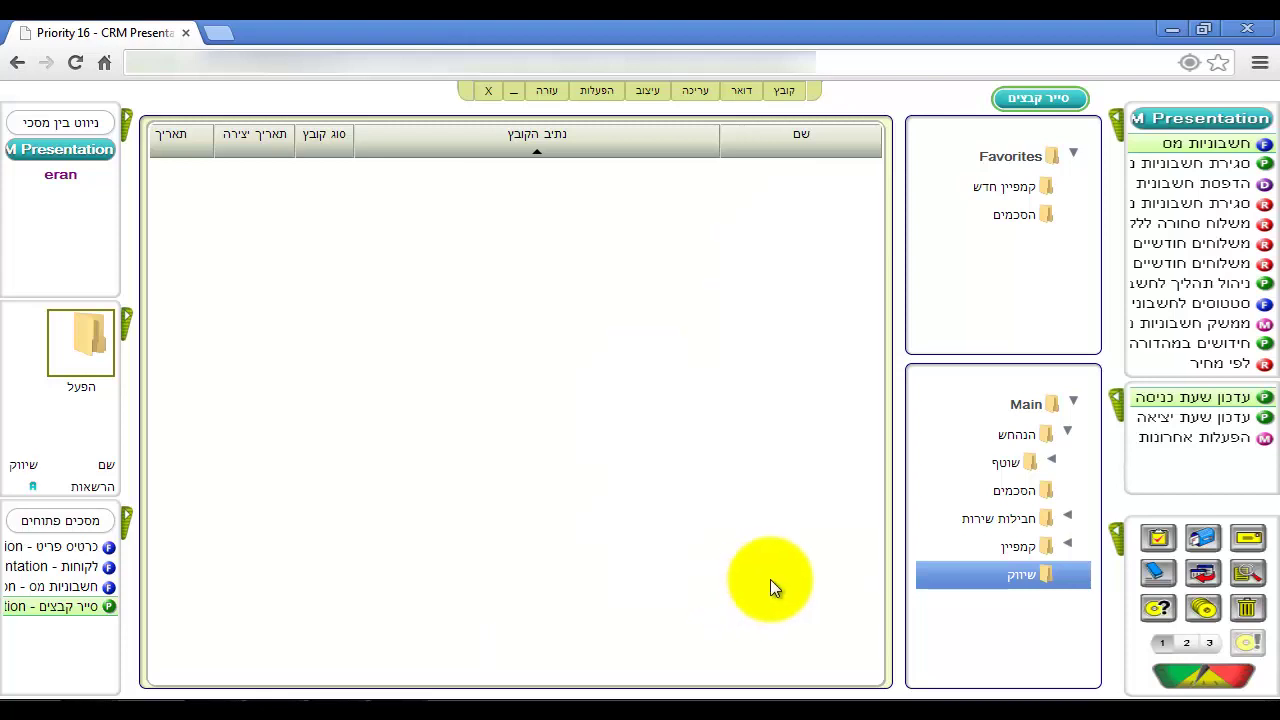
Step: Create a subfolder named חומרים שיווקיים inside the שיווק folder
{"action": "right_click", "coordinate": [975, 585]}
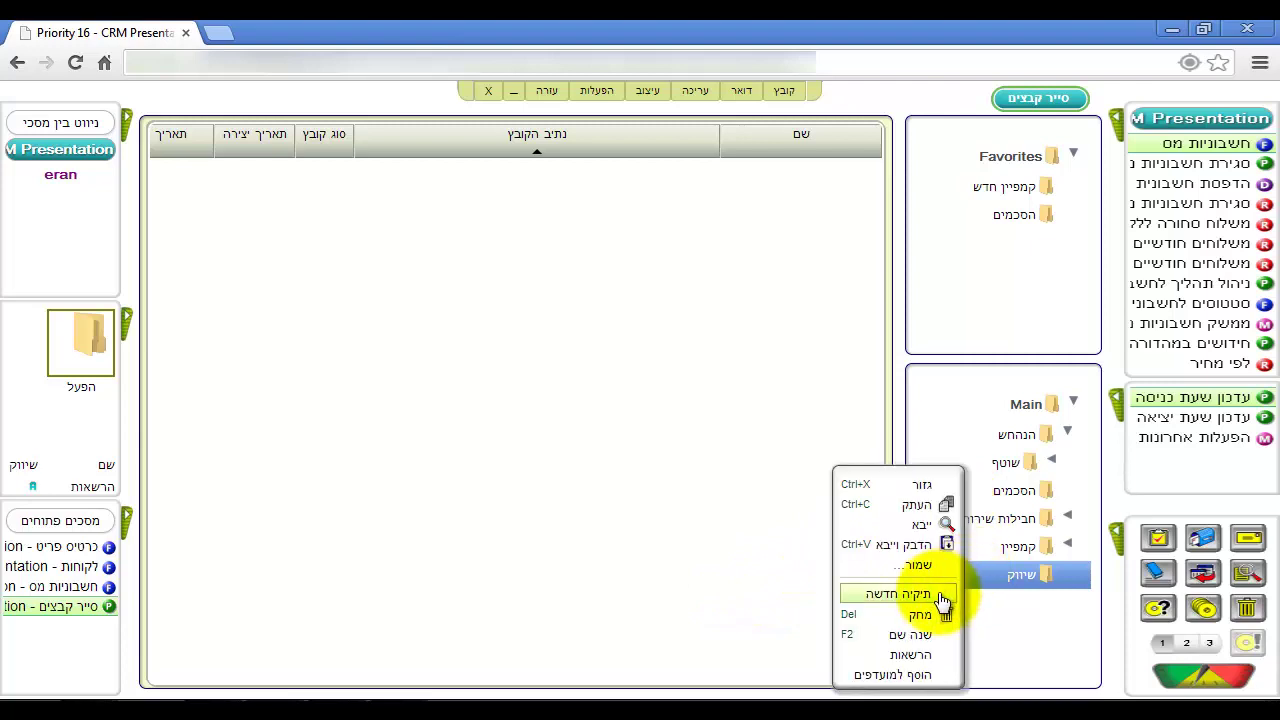
{"action": "left_click", "coordinate": [940, 597]}
{"action": "type", "text": "ח"}
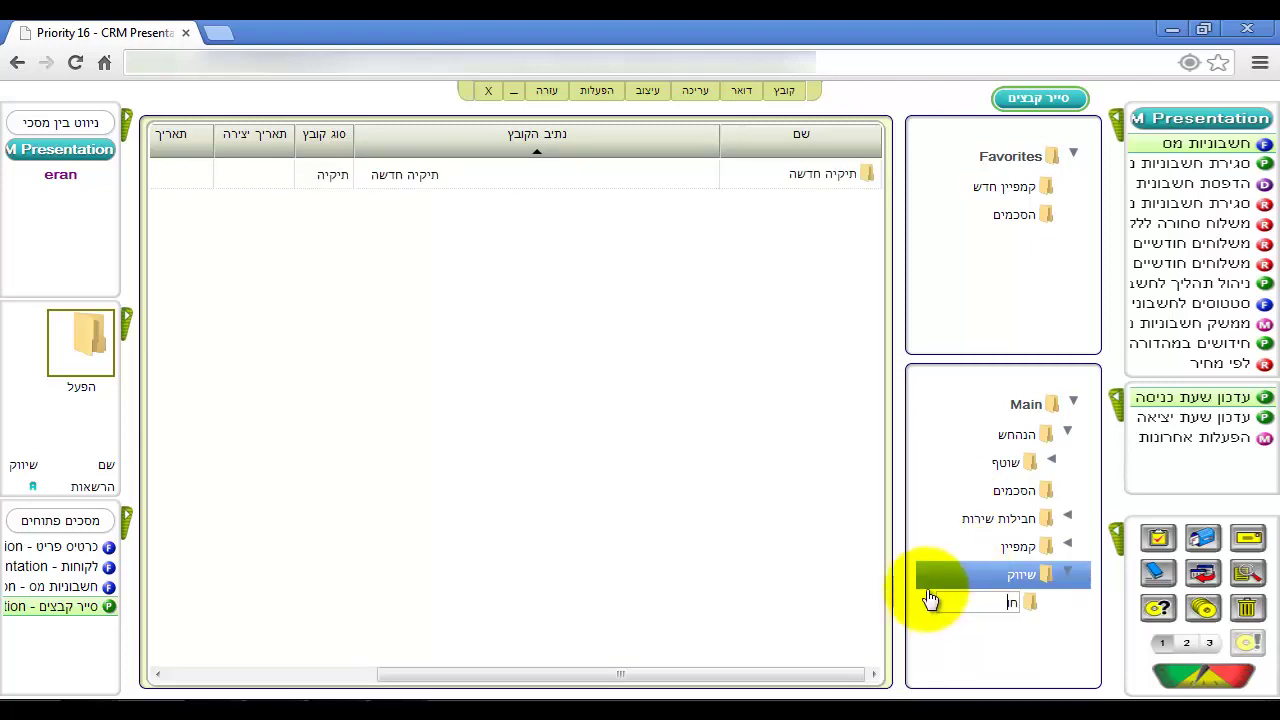
{"action": "type", "text": "ומרים שיווקיים"}
{"action": "key", "text": "Return"}
Step: Give מכירות צפון and מכירות מרכז read permission (הרשאת קריאה) on the חומרים שיווקיים folder and confirm
{"action": "right_click", "coordinate": [1019, 605]}
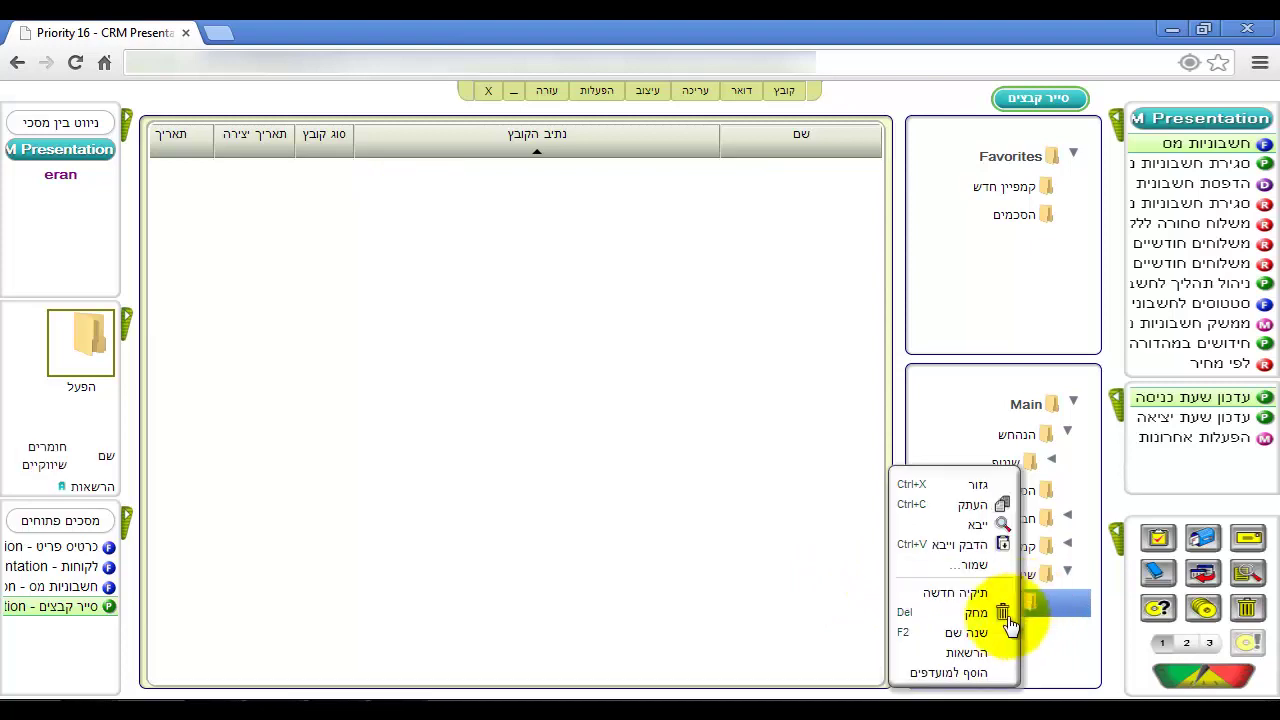
{"action": "left_click", "coordinate": [974, 649]}
{"action": "left_click_drag", "start_coordinate": [526, 276], "coordinate": [524, 428]}
{"action": "left_click", "coordinate": [696, 364]}
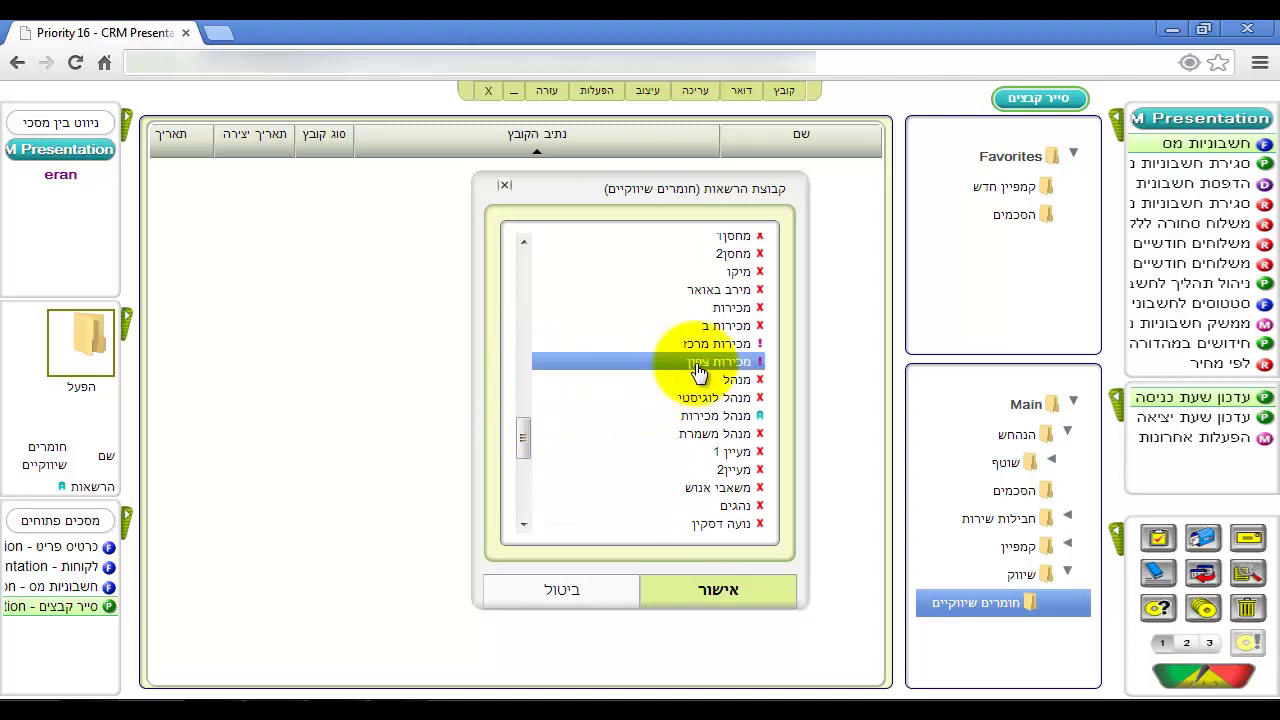
{"action": "left_click", "coordinate": [698, 372]}
{"action": "left_click", "coordinate": [632, 428]}
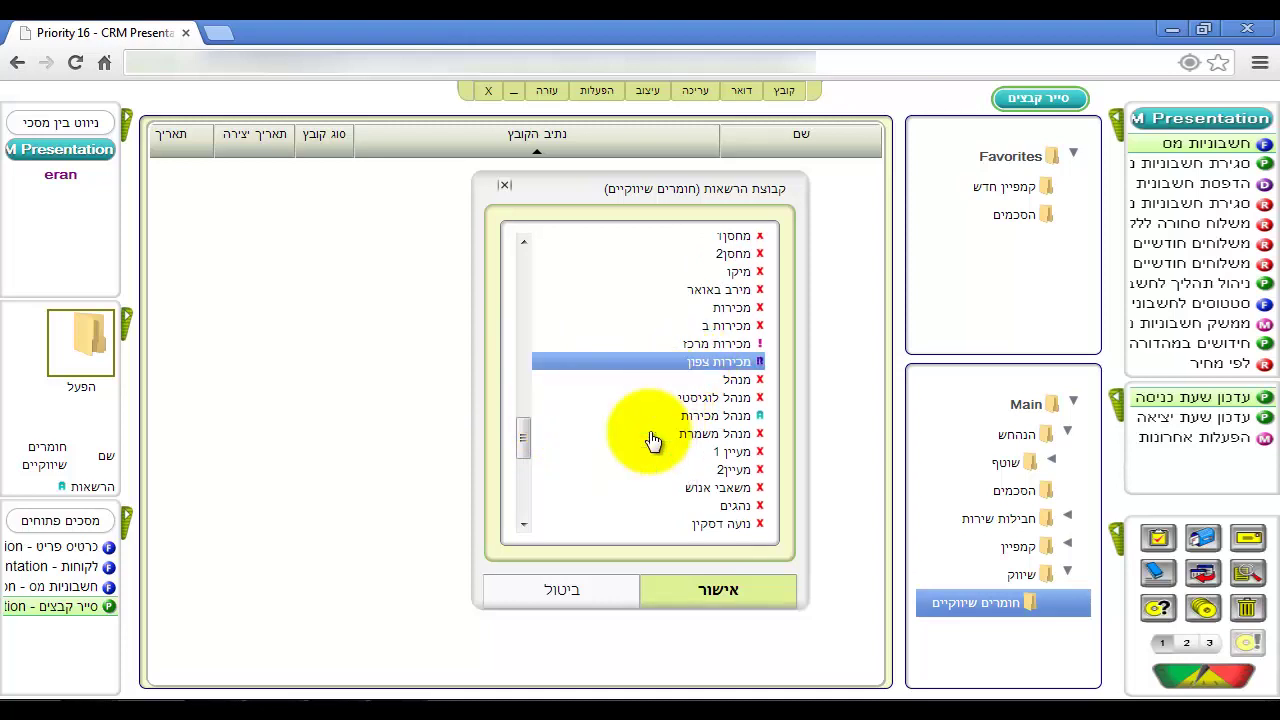
{"action": "left_click", "coordinate": [712, 343]}
{"action": "left_click", "coordinate": [677, 414]}
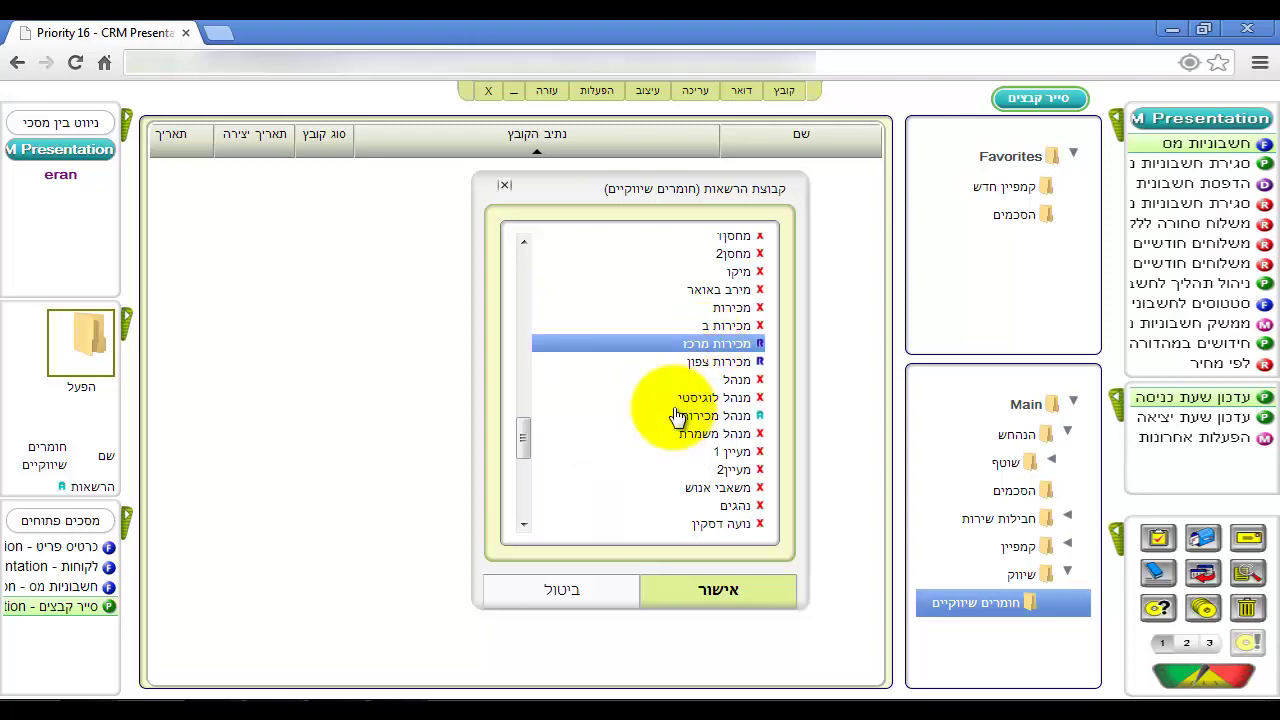
{"action": "left_click", "coordinate": [709, 593]}
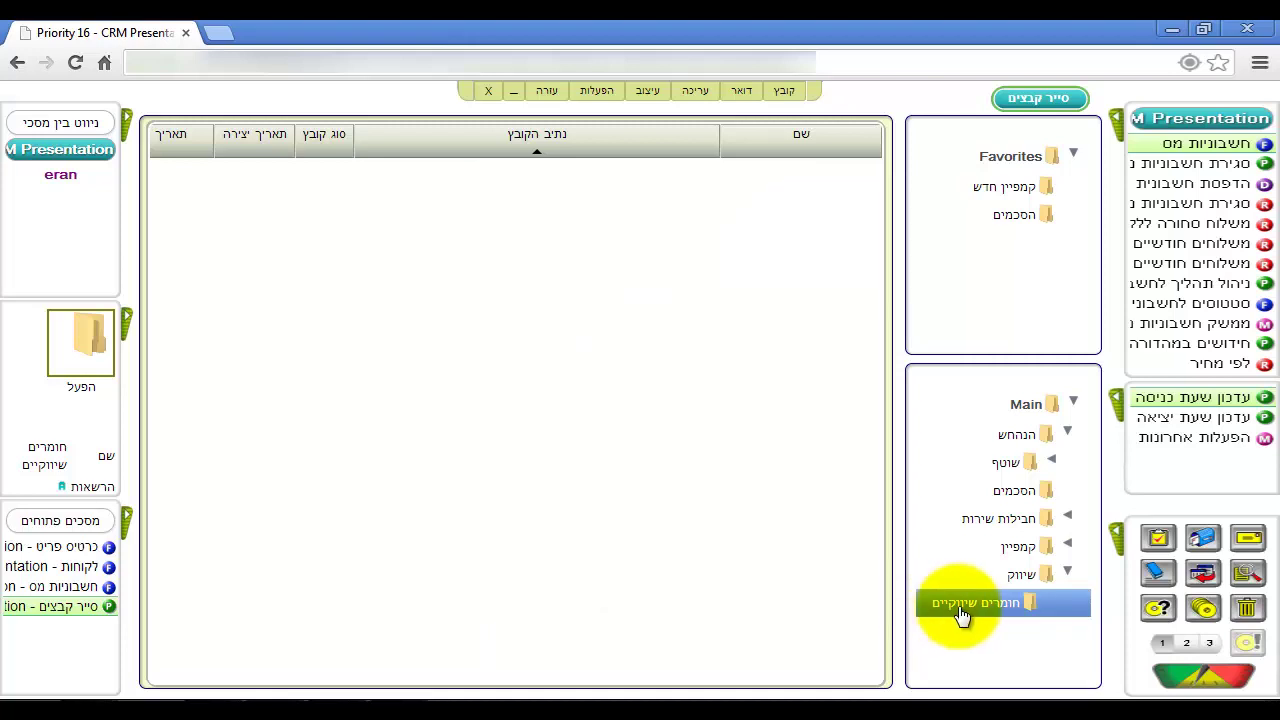
Step: Create a subfolder named אזור צפון inside the שיווק folder
{"action": "right_click", "coordinate": [1012, 578]}
{"action": "left_click", "coordinate": [938, 592]}
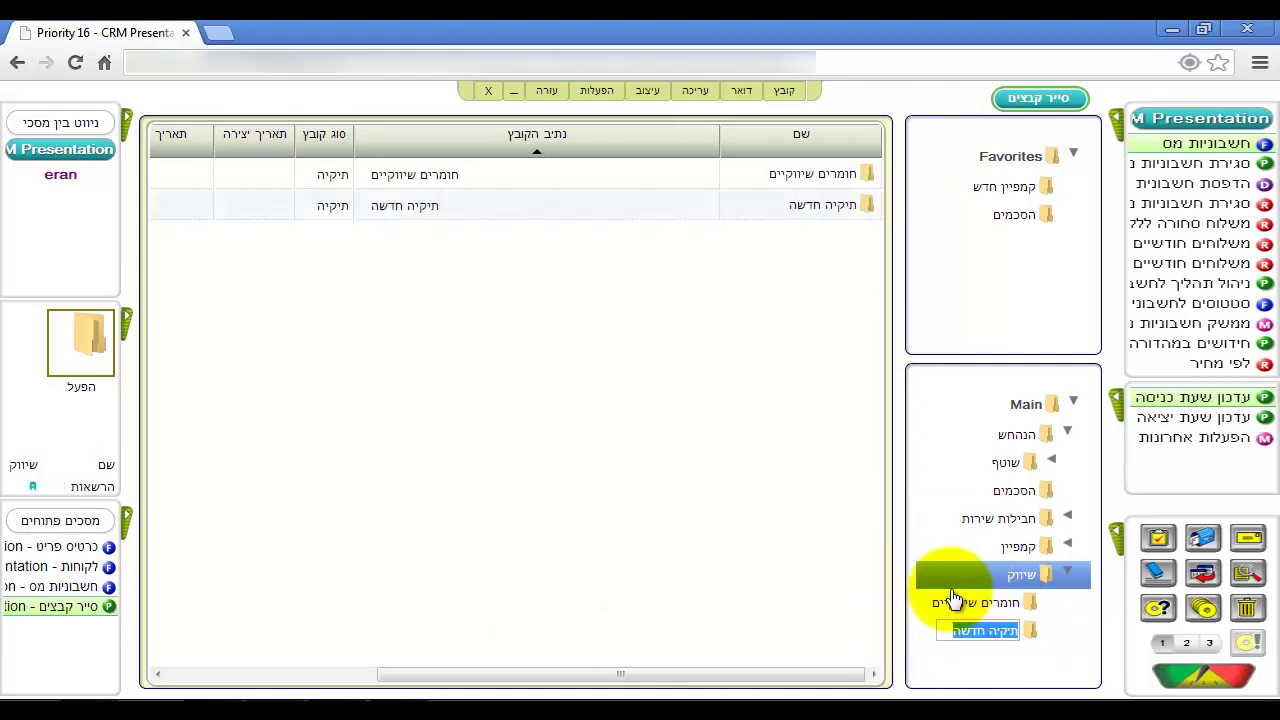
{"action": "type", "text": "אזור צפון"}
{"action": "key", "text": "Return"}
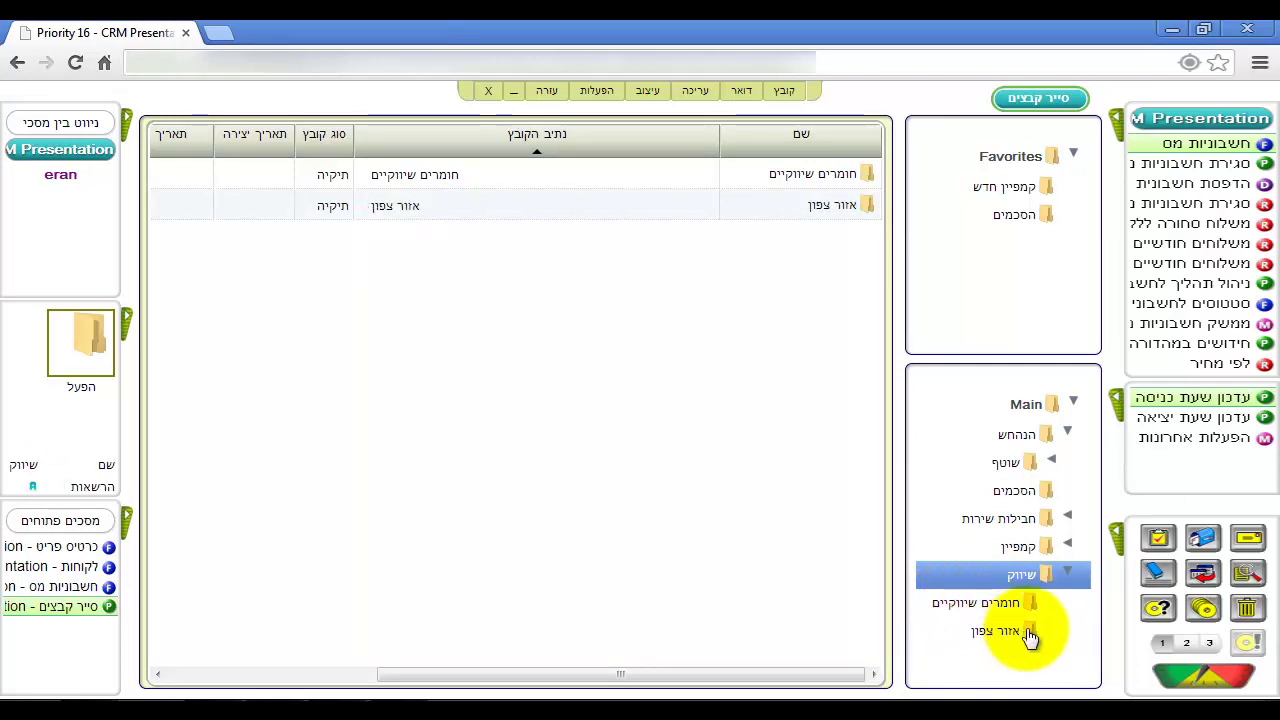
Step: On the אזור צפון folder, set מכירות צפון to write permission (הרשאת כתיבה) and מכירות מרכז to no permission (ללא הרשאה), and confirm
{"action": "right_click", "coordinate": [1030, 634]}
{"action": "left_click", "coordinate": [980, 661]}
{"action": "left_click_drag", "start_coordinate": [522, 301], "coordinate": [524, 440]}
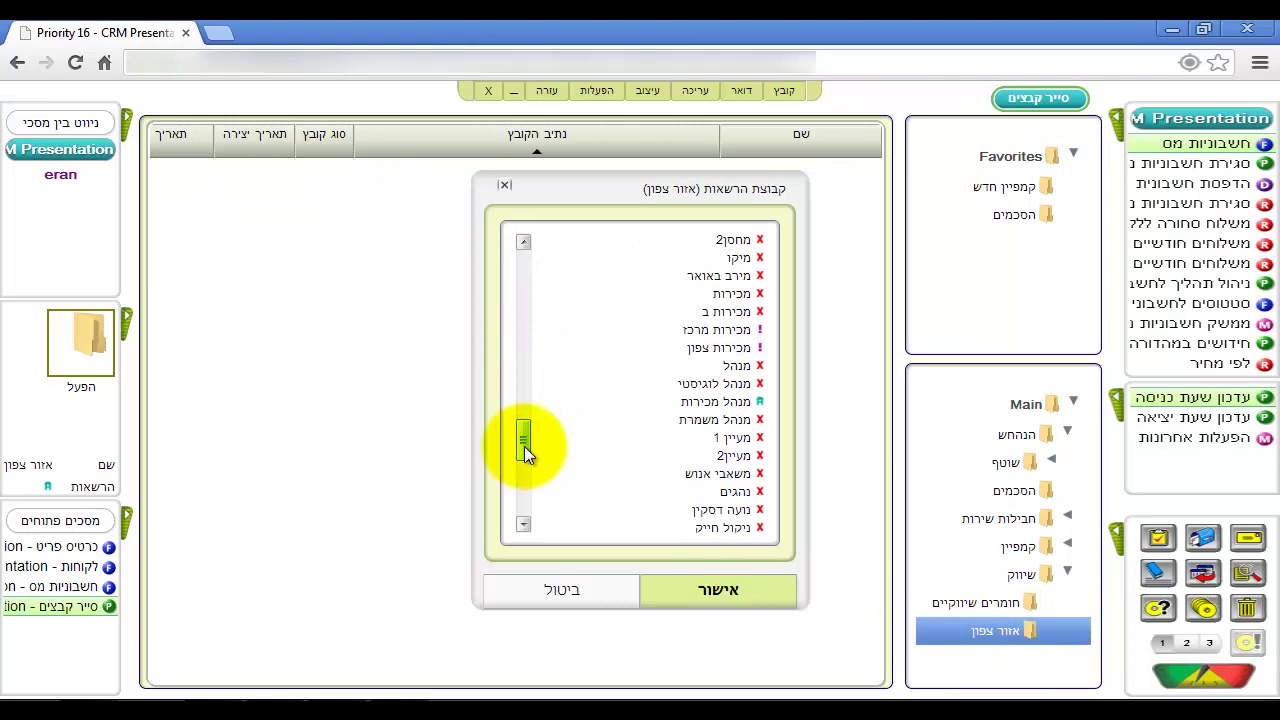
{"action": "right_click", "coordinate": [722, 356]}
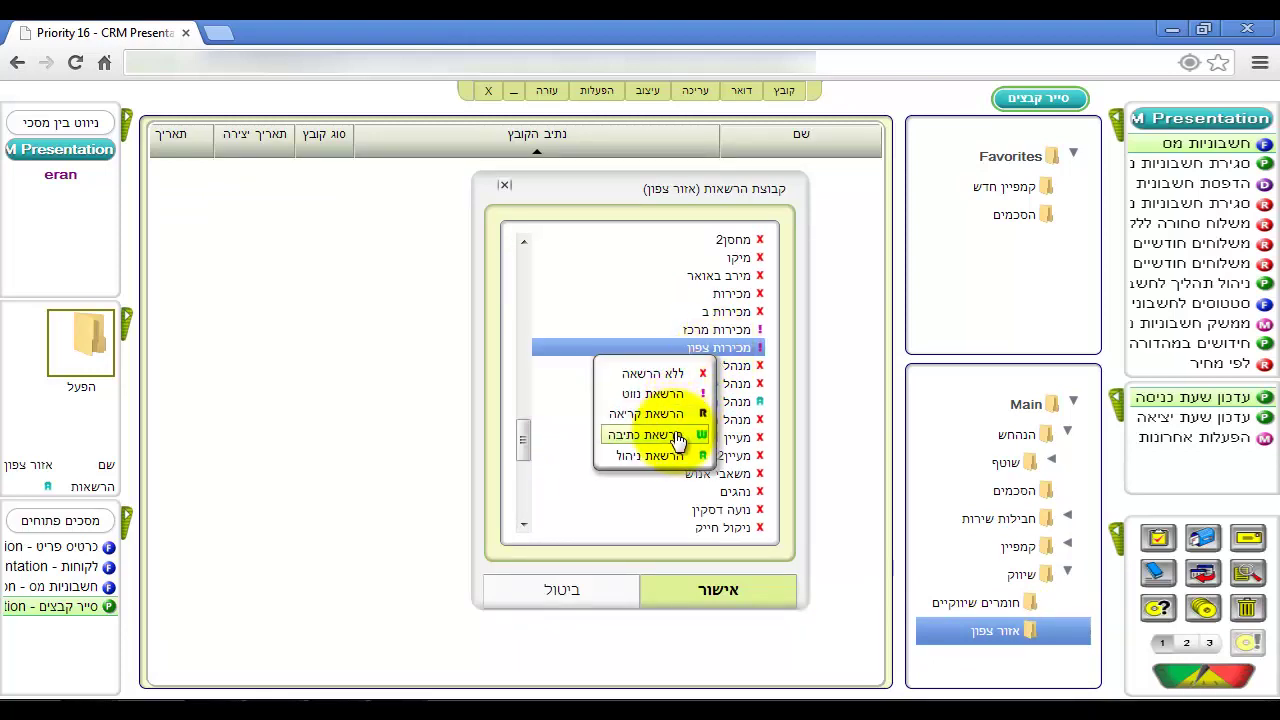
{"action": "left_click", "coordinate": [676, 438]}
{"action": "right_click", "coordinate": [733, 330]}
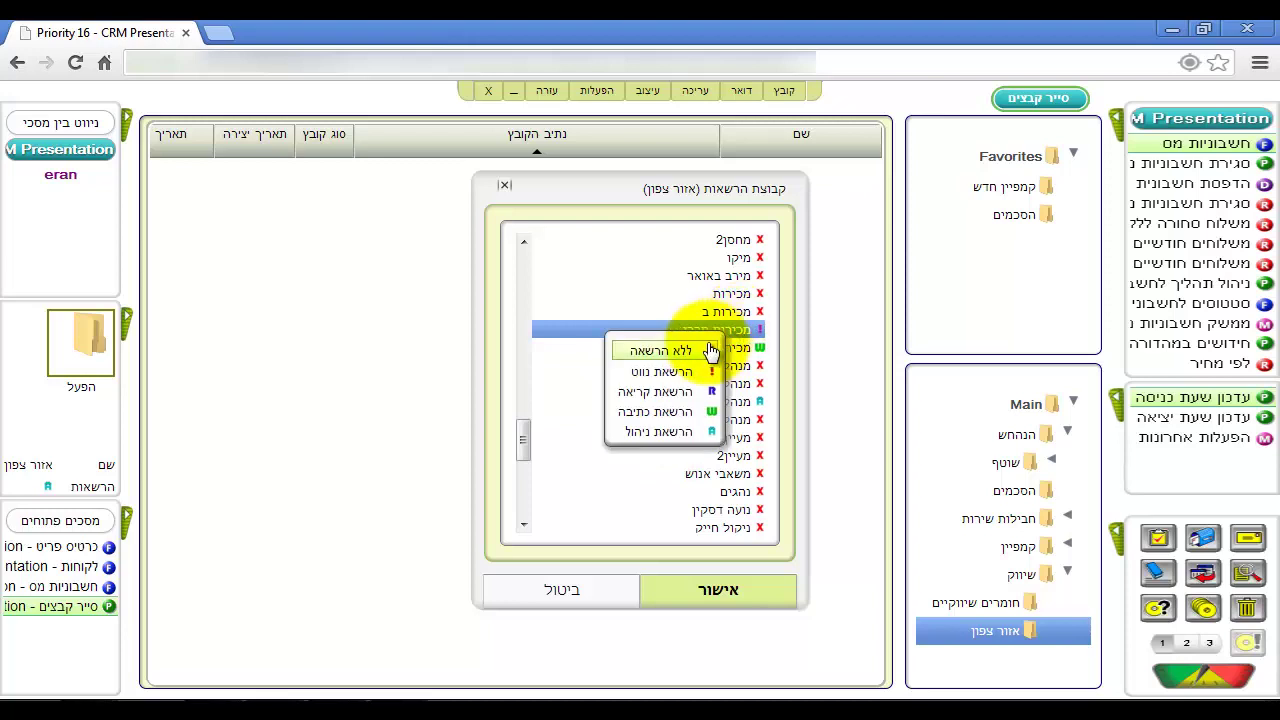
{"action": "left_click", "coordinate": [700, 351]}
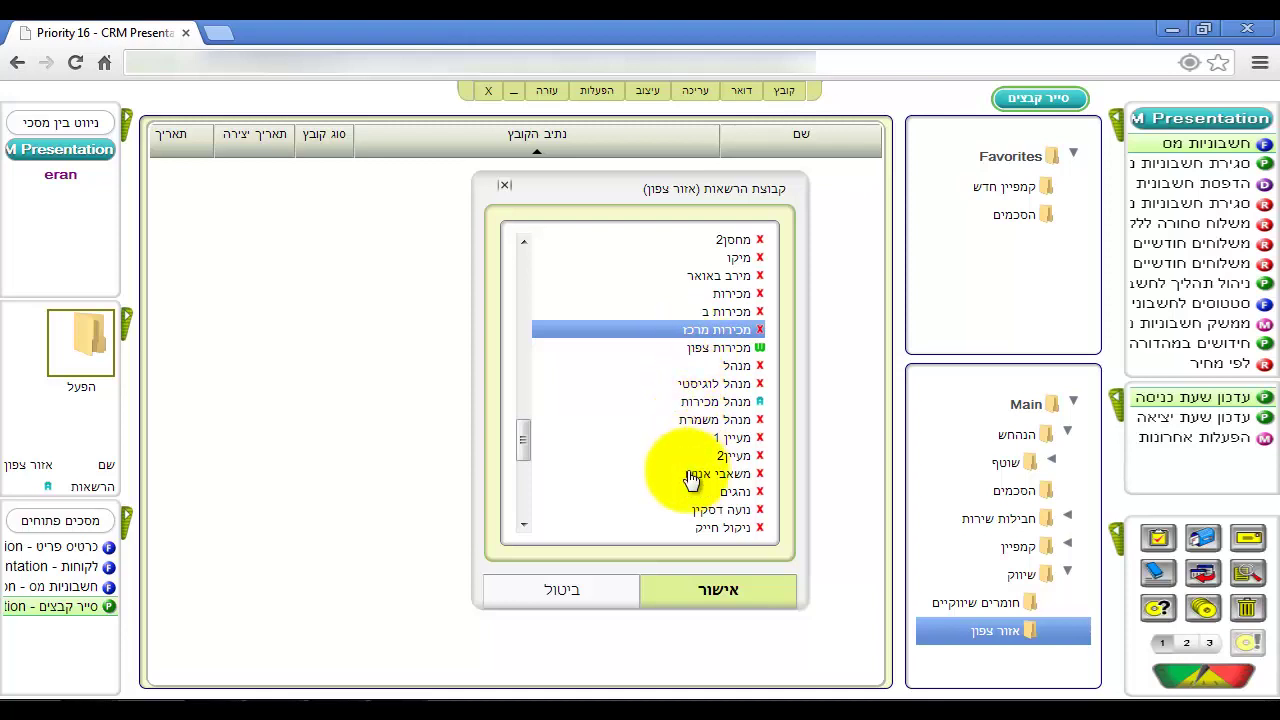
{"action": "left_click", "coordinate": [705, 600]}
Step: Import all the files of the local source folder, from About_Eshbel through טיוטא אנגלית, into the חומרים שיווקיים folder
{"action": "left_click", "coordinate": [1020, 575]}
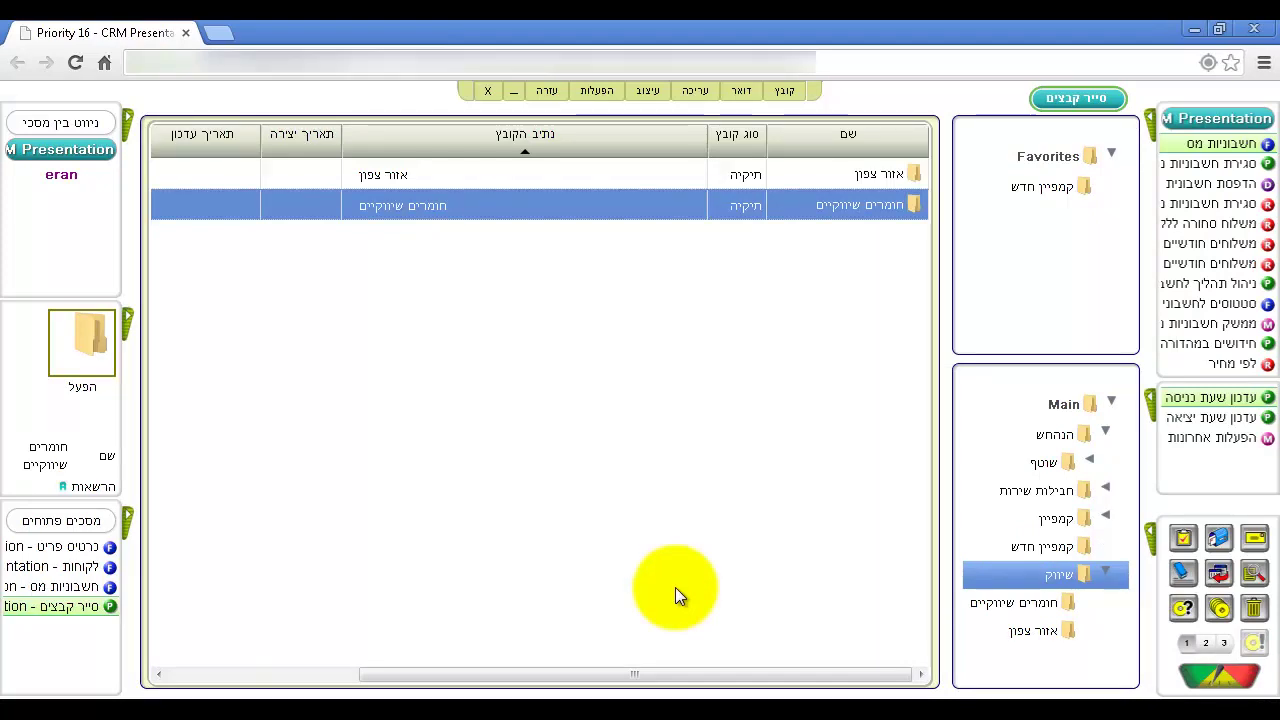
{"action": "right_click", "coordinate": [993, 607]}
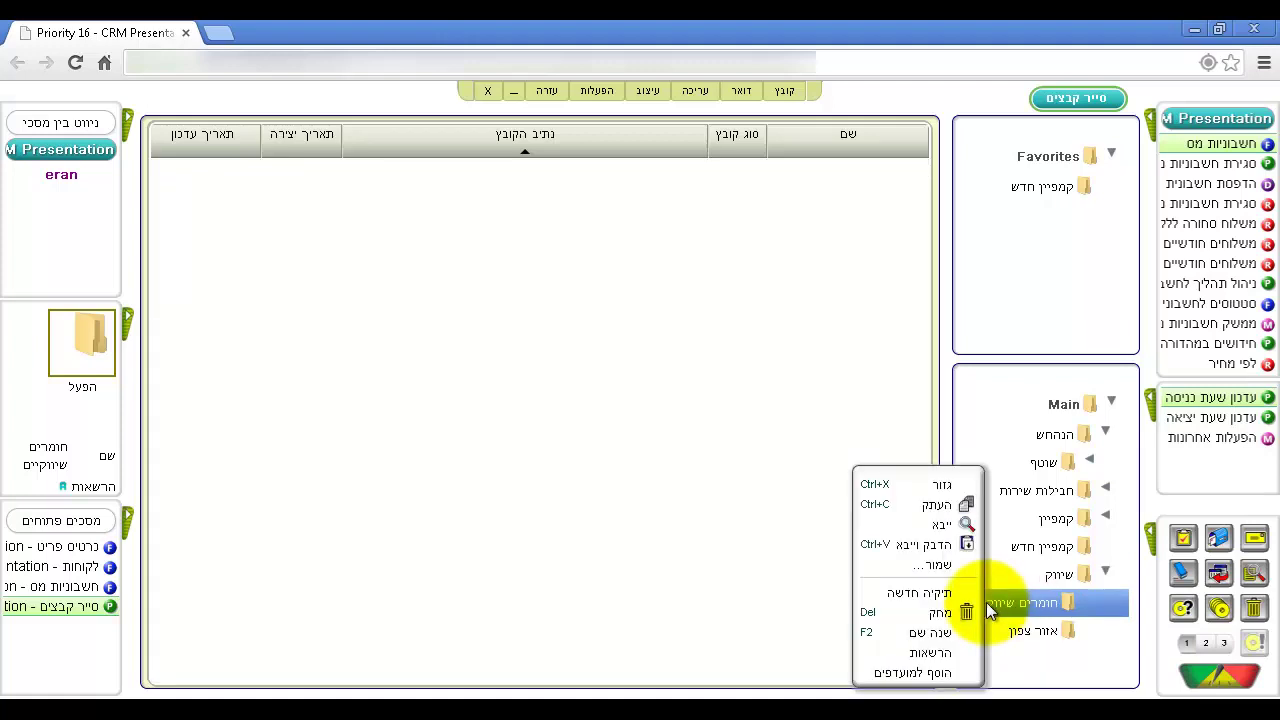
{"action": "left_click", "coordinate": [947, 528]}
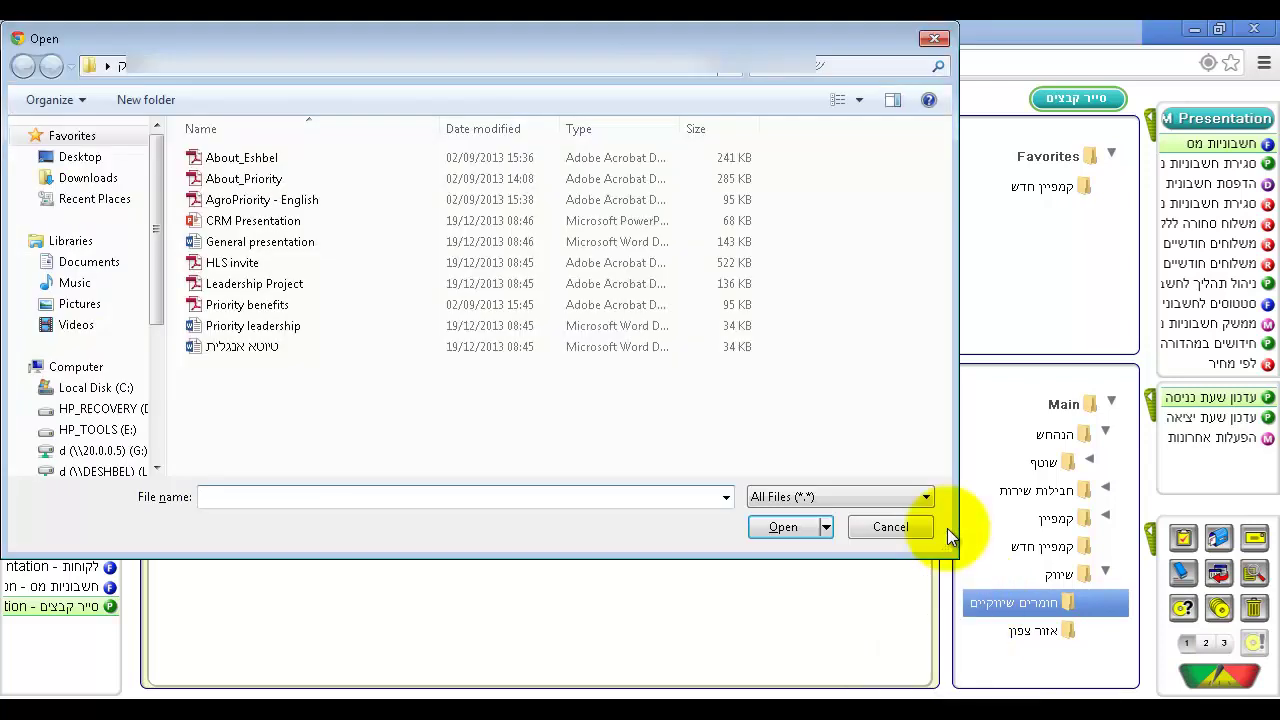
{"action": "left_click_drag", "start_coordinate": [425, 415], "coordinate": [399, 191]}
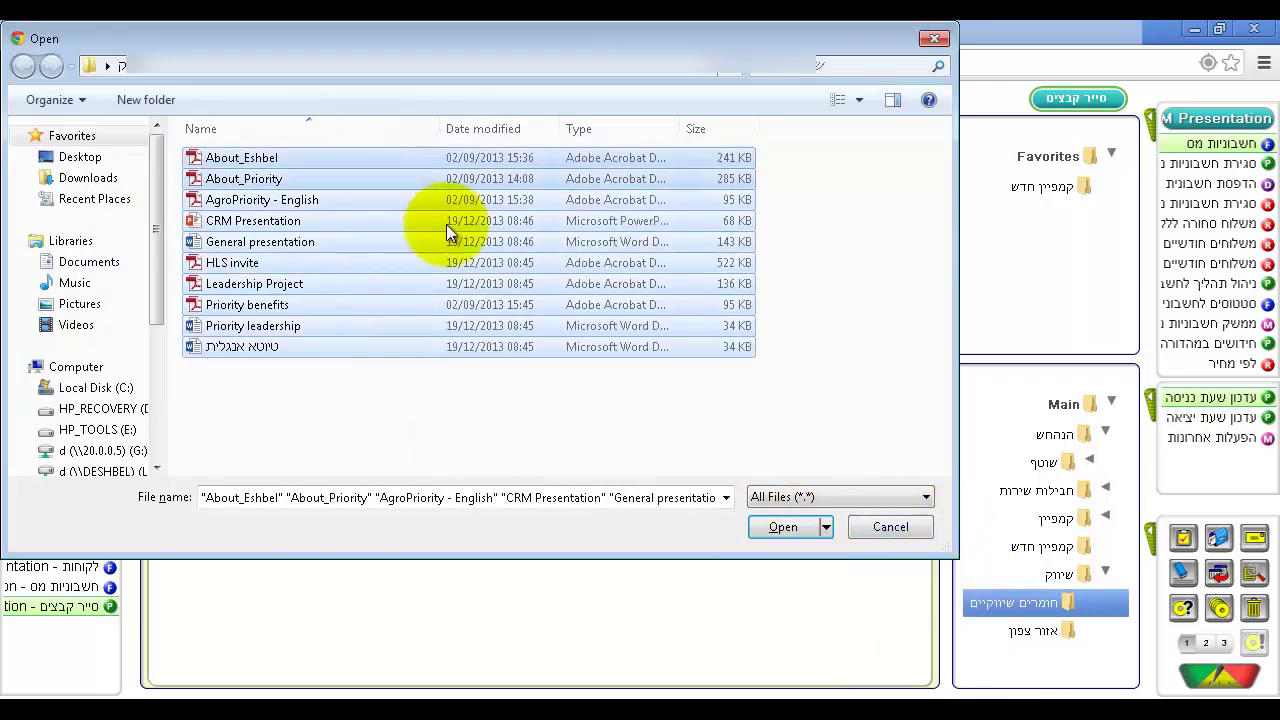
{"action": "left_click", "coordinate": [778, 525]}
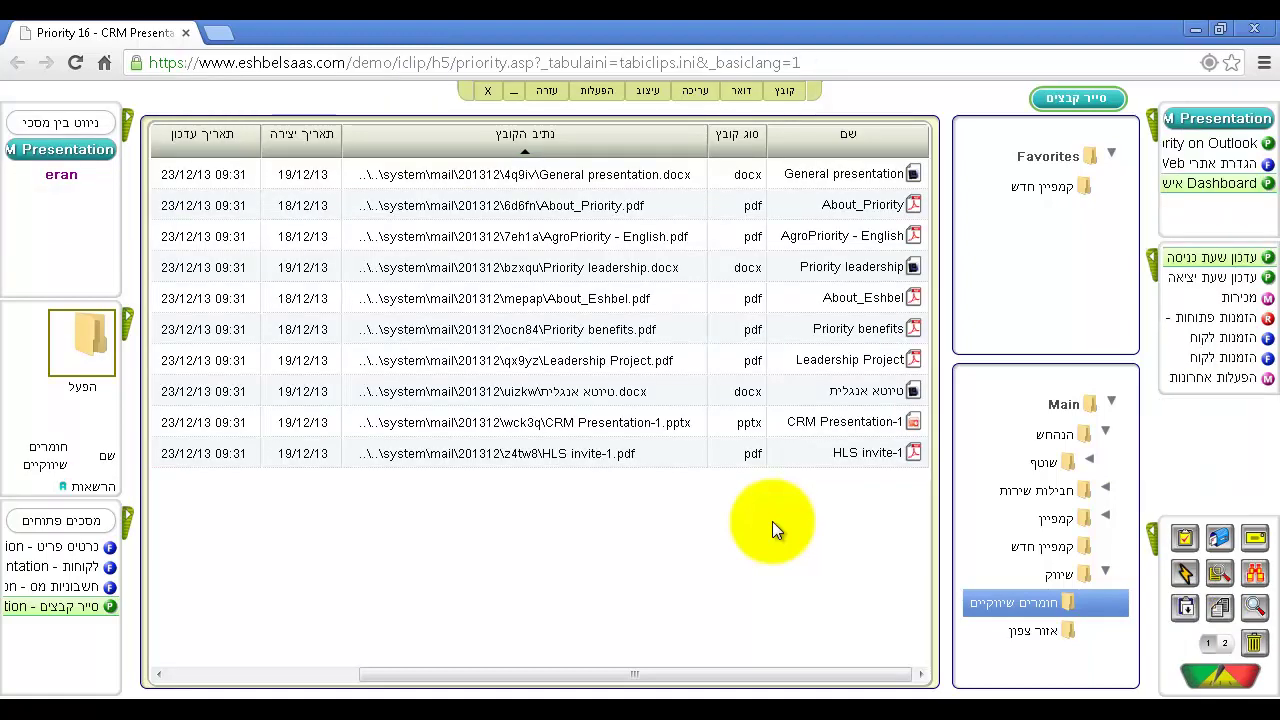
Step: Copy the שיווק folder from the Windows Desktop and paste and import it (הדבק וייבא) into the חומרים שיווקיים folder in Priority
{"action": "left_click", "coordinate": [212, 696]}
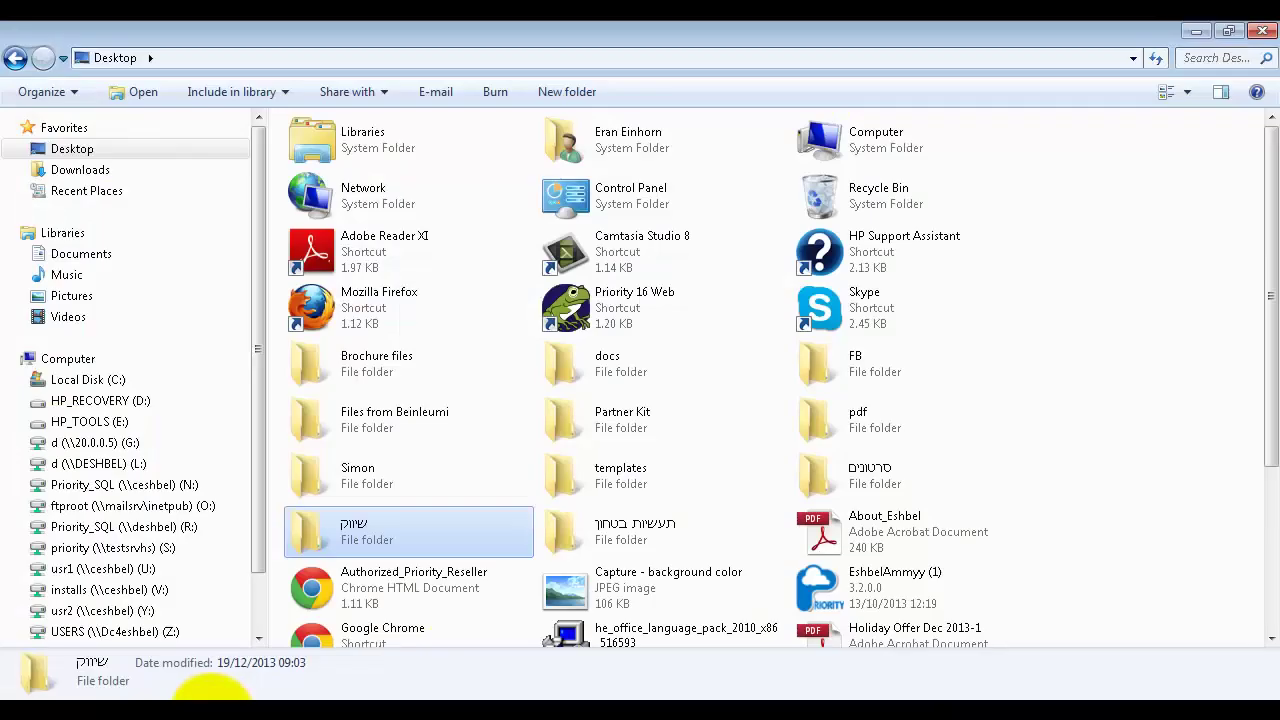
{"action": "right_click", "coordinate": [385, 536]}
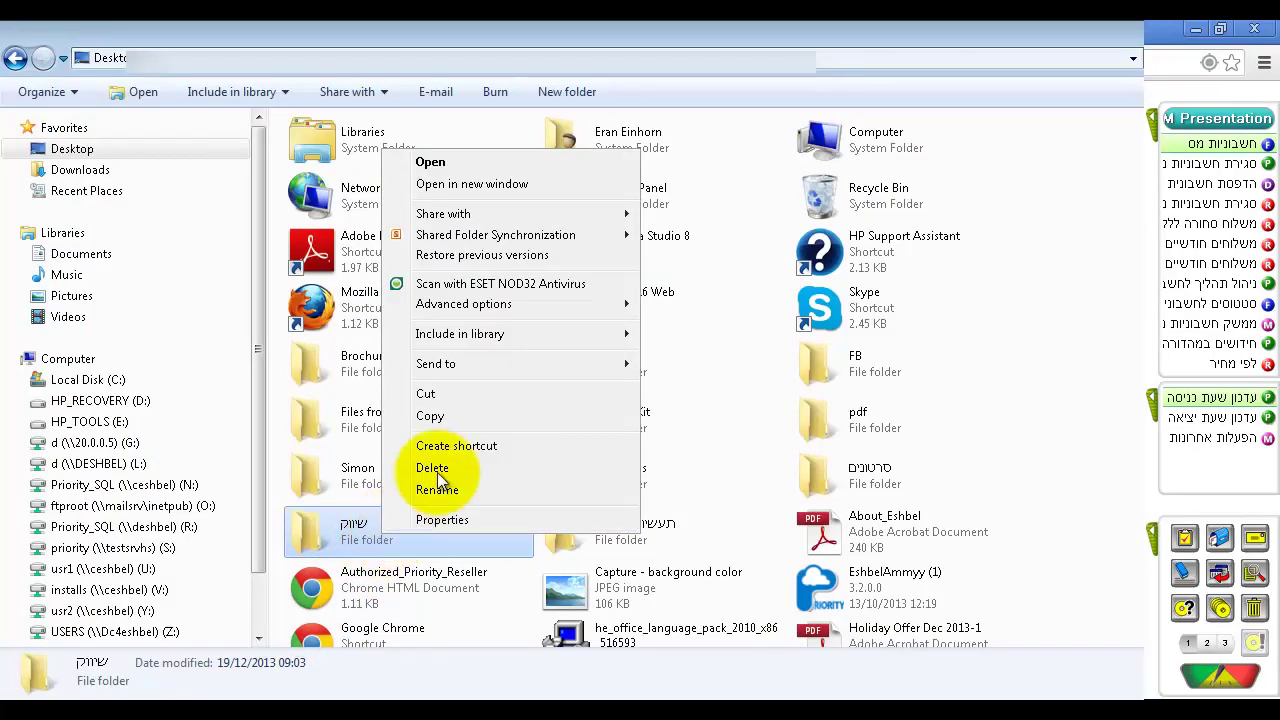
{"action": "left_click", "coordinate": [455, 417]}
{"action": "key", "text": "alt+Tab"}
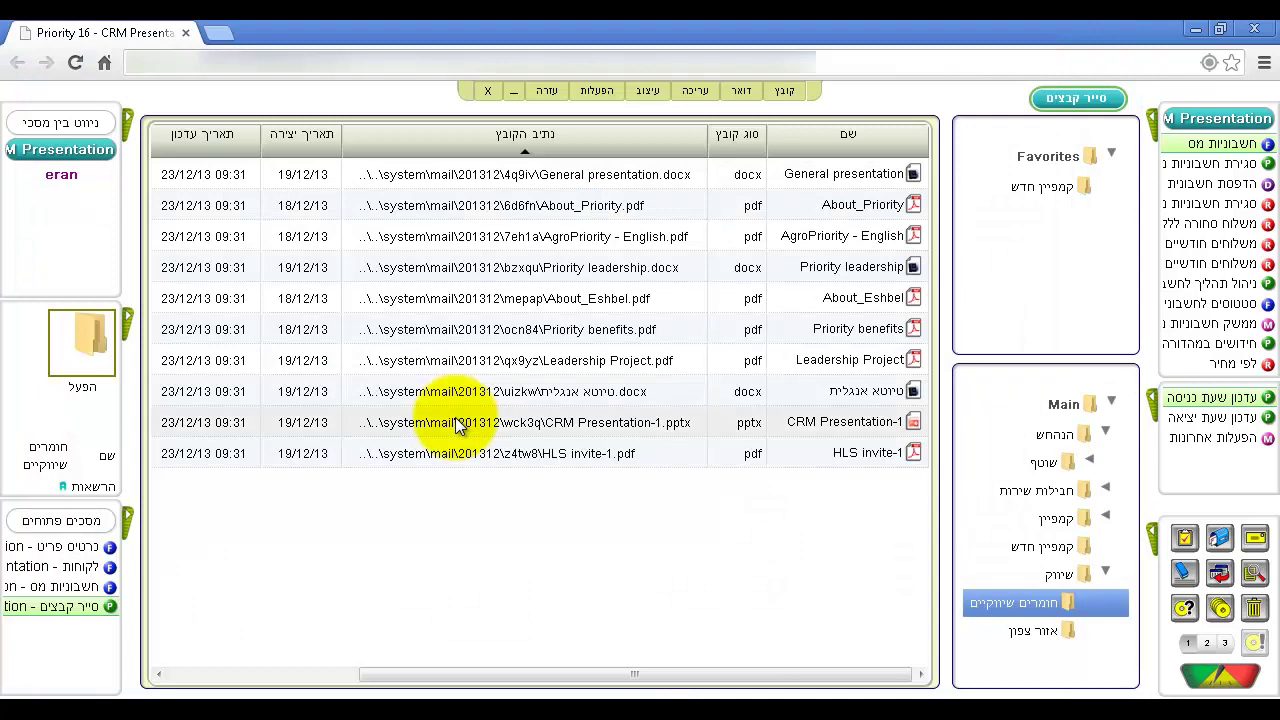
{"action": "right_click", "coordinate": [489, 503]}
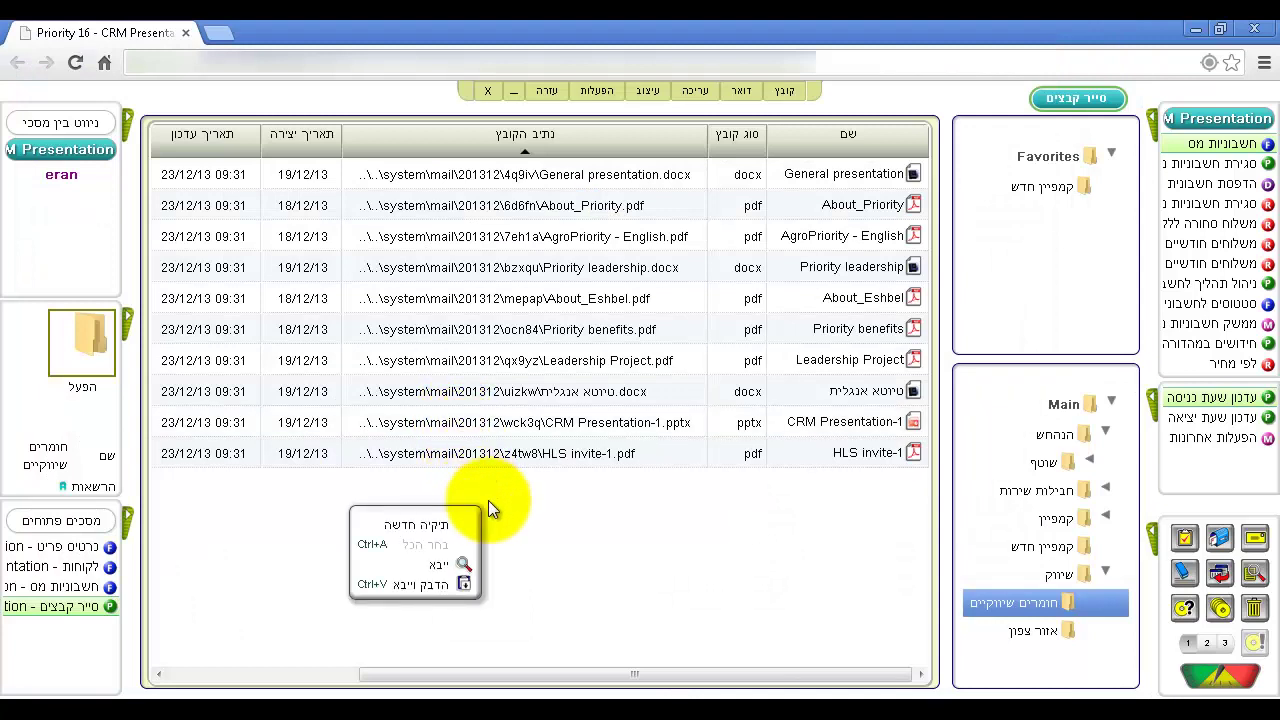
{"action": "left_click", "coordinate": [447, 587]}
{"action": "left_click", "coordinate": [705, 458]}
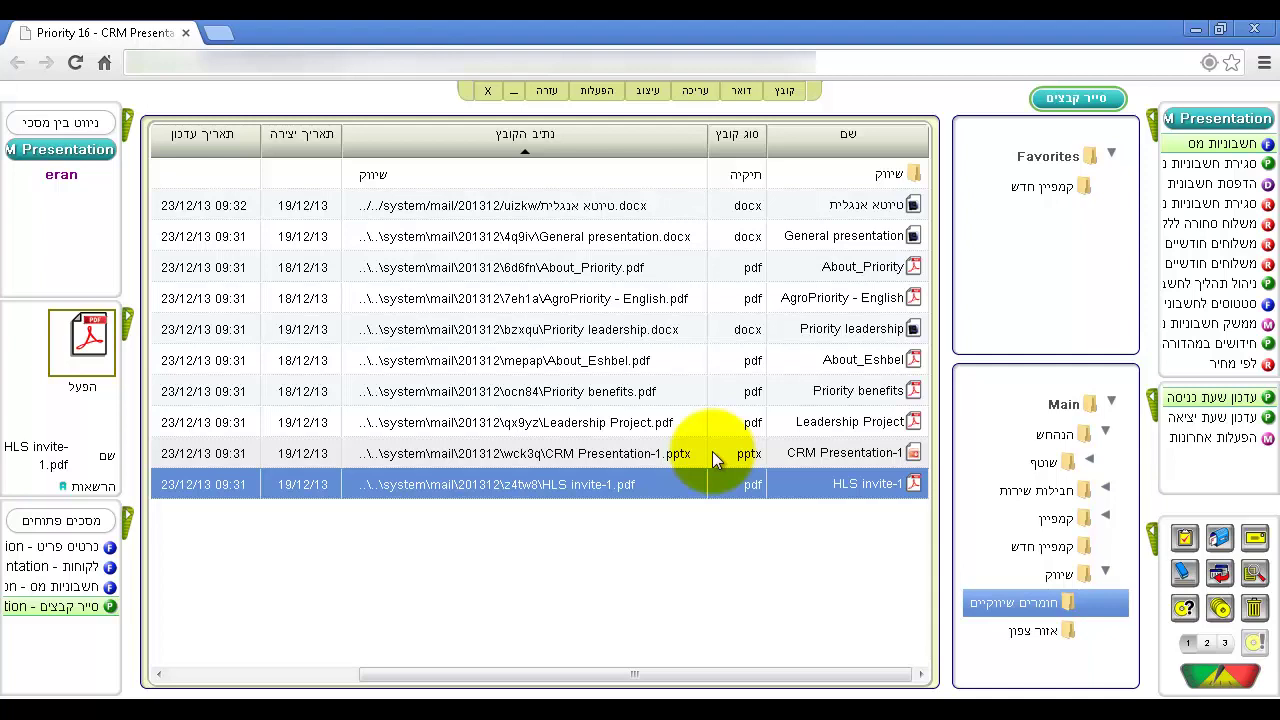
Step: Copy the טיוטא אנגלית document and open the customer orders form (הזמנות לקוח)
{"action": "key", "text": "ctrl+c"}
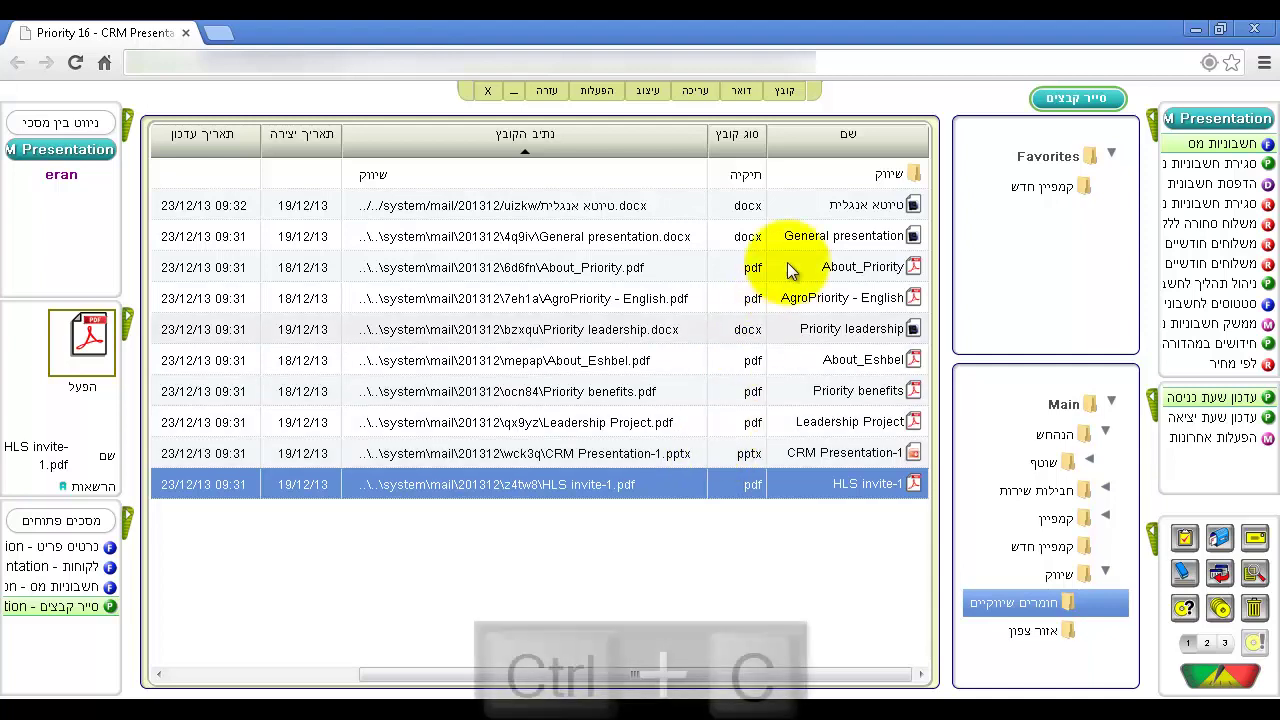
{"action": "left_click", "coordinate": [816, 211]}
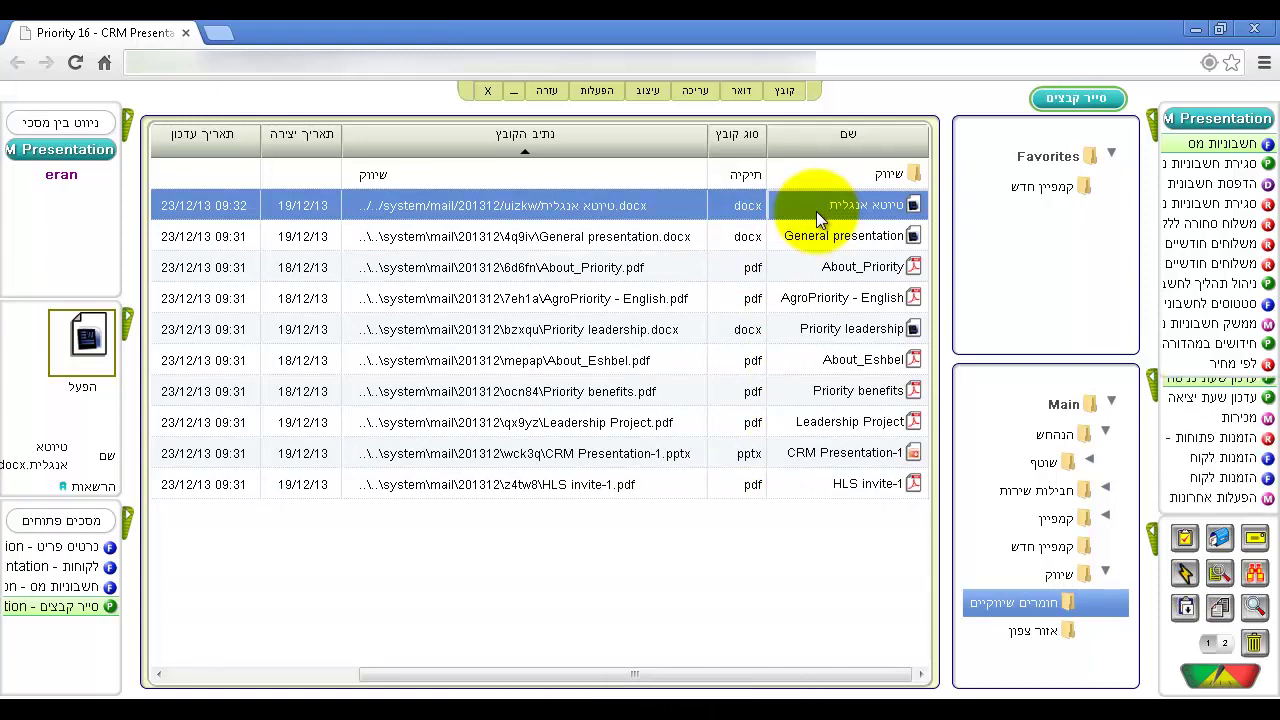
{"action": "left_click", "coordinate": [1205, 118]}
{"action": "mouse_move", "coordinate": [1238, 303]}
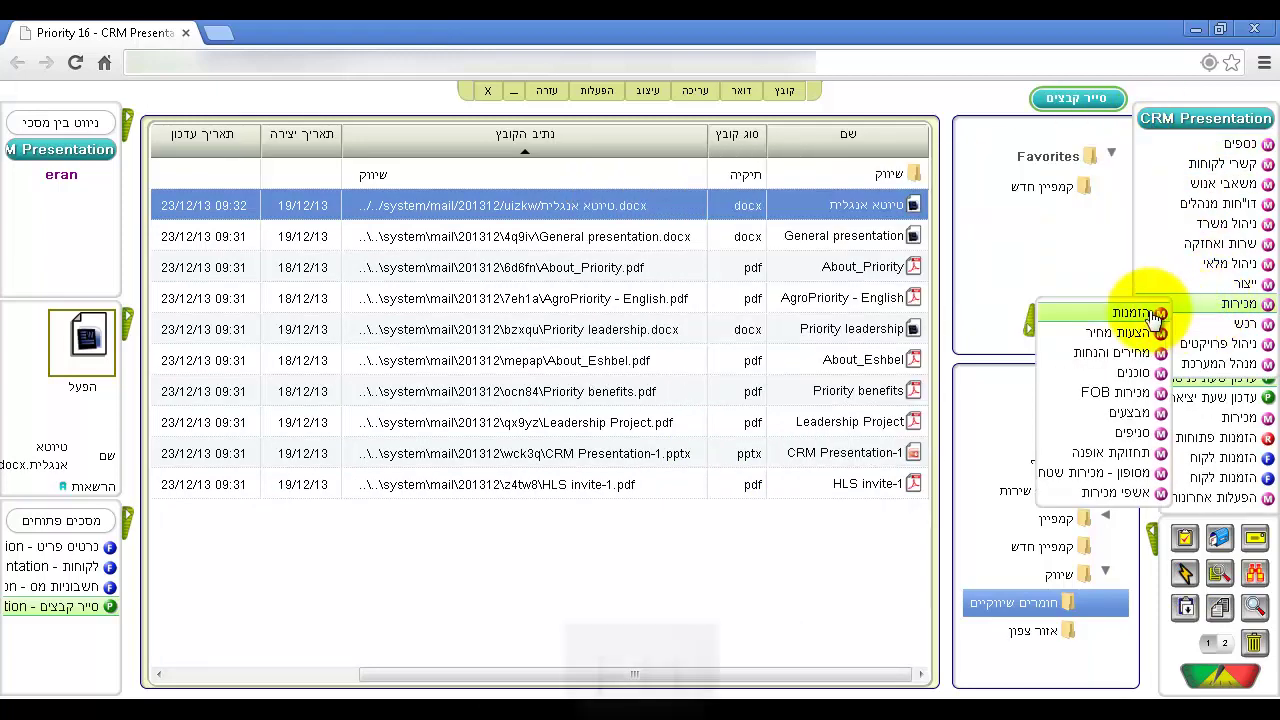
{"action": "key", "text": "F11"}
{"action": "left_click", "coordinate": [1046, 323]}
Step: Retrieve the customer orders, go to the second one, for תעשיות ביטחון בע"מ, and paste the copied document into it
{"action": "key", "text": "F6"}
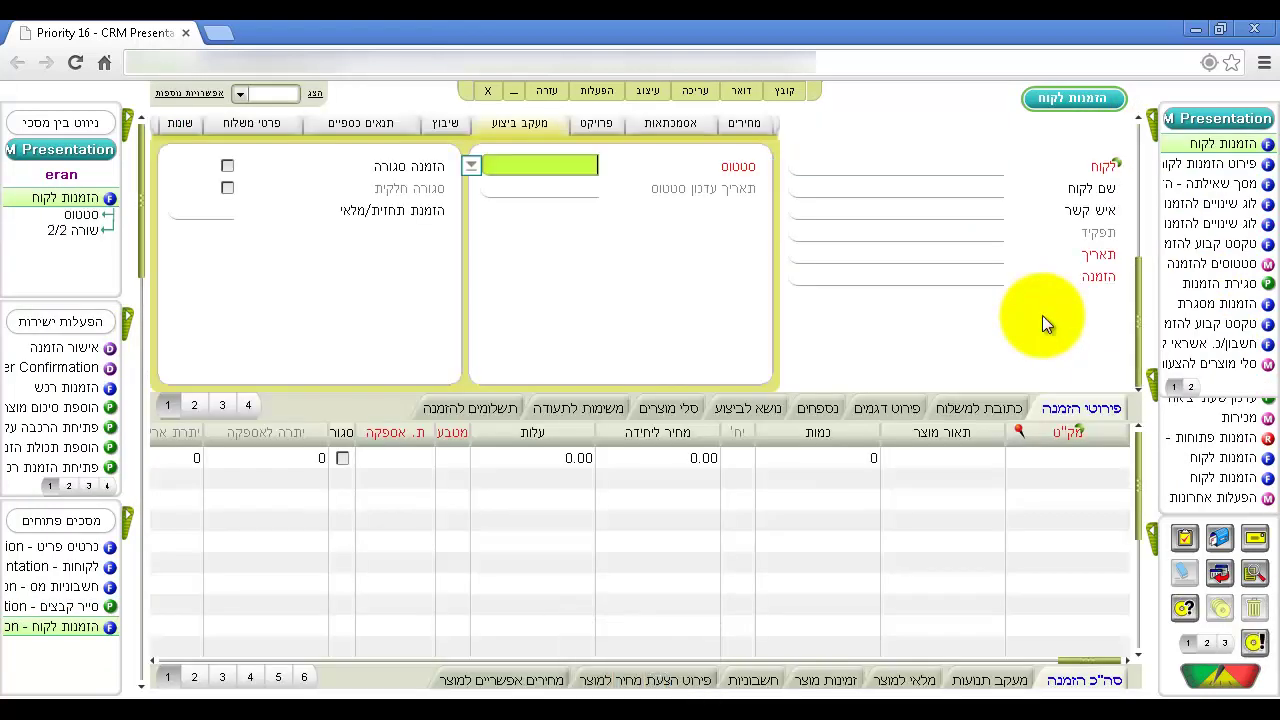
{"action": "key", "text": "F6"}
{"action": "key", "text": "Return"}
{"action": "key", "text": "F11"}
{"action": "key", "text": "Page_Down"}
{"action": "key", "text": "ctrl+v"}
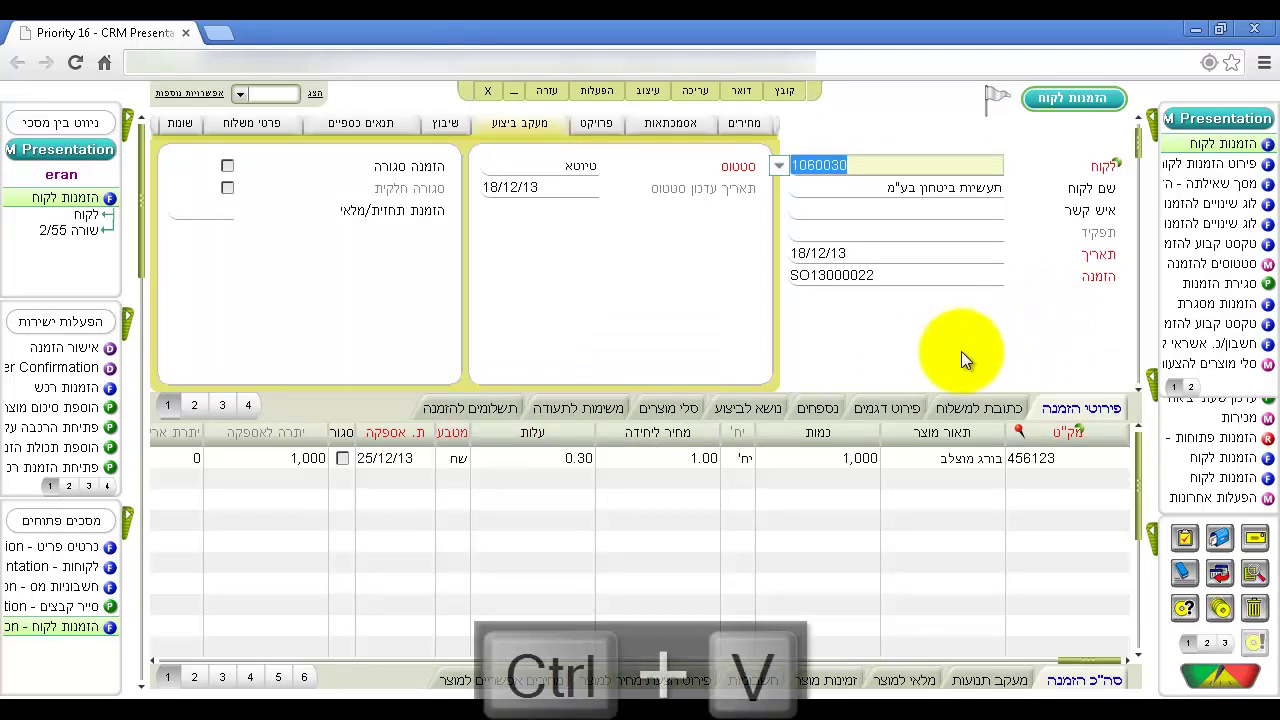
Step: Examine the document's file path in the order's attachments (נספחים) and compare it with the path in the file explorer (סייר קבצים)
{"action": "left_click", "coordinate": [830, 410]}
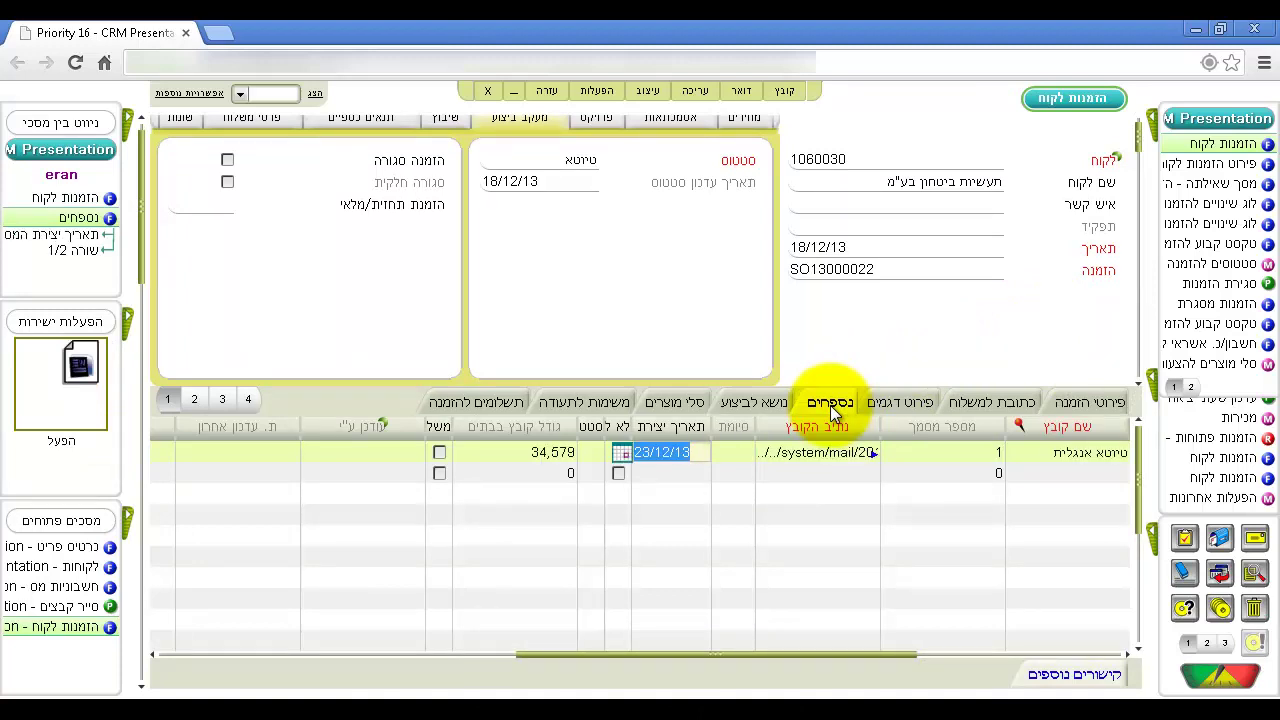
{"action": "key", "text": "Down"}
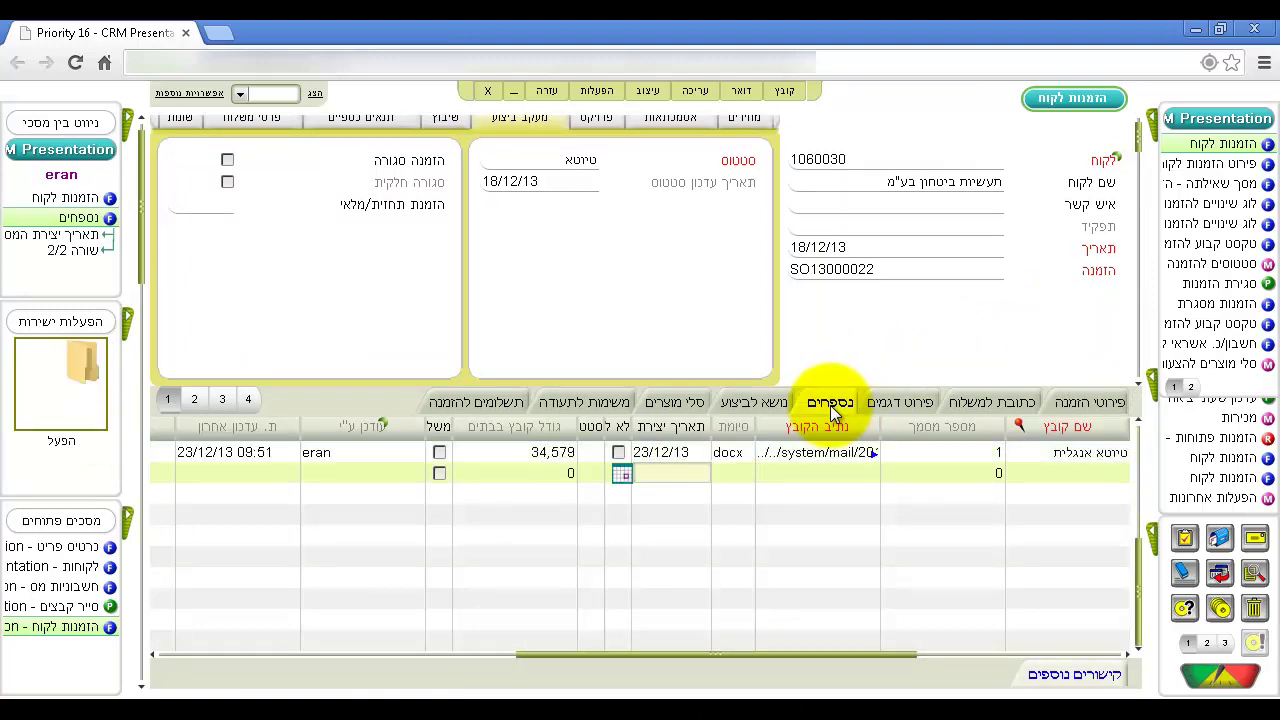
{"action": "key", "text": "Up"}
{"action": "key", "text": "shift+Tab"}
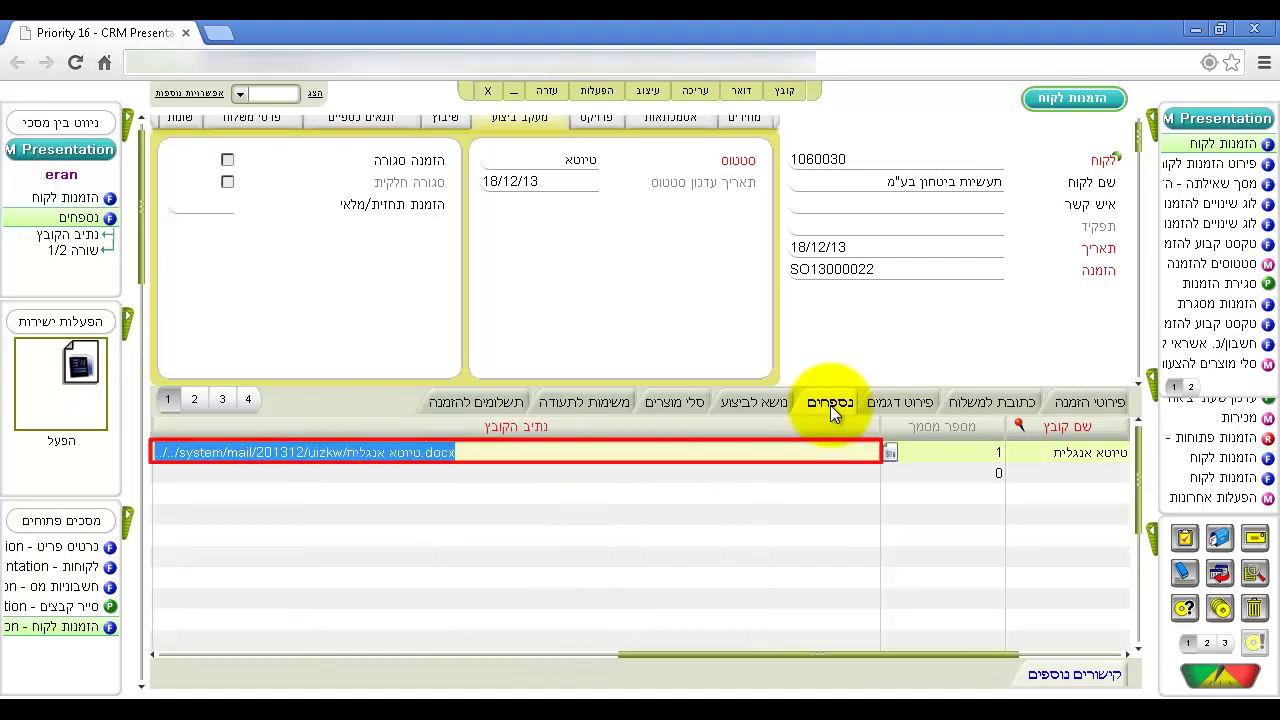
{"action": "left_click", "coordinate": [108, 608]}
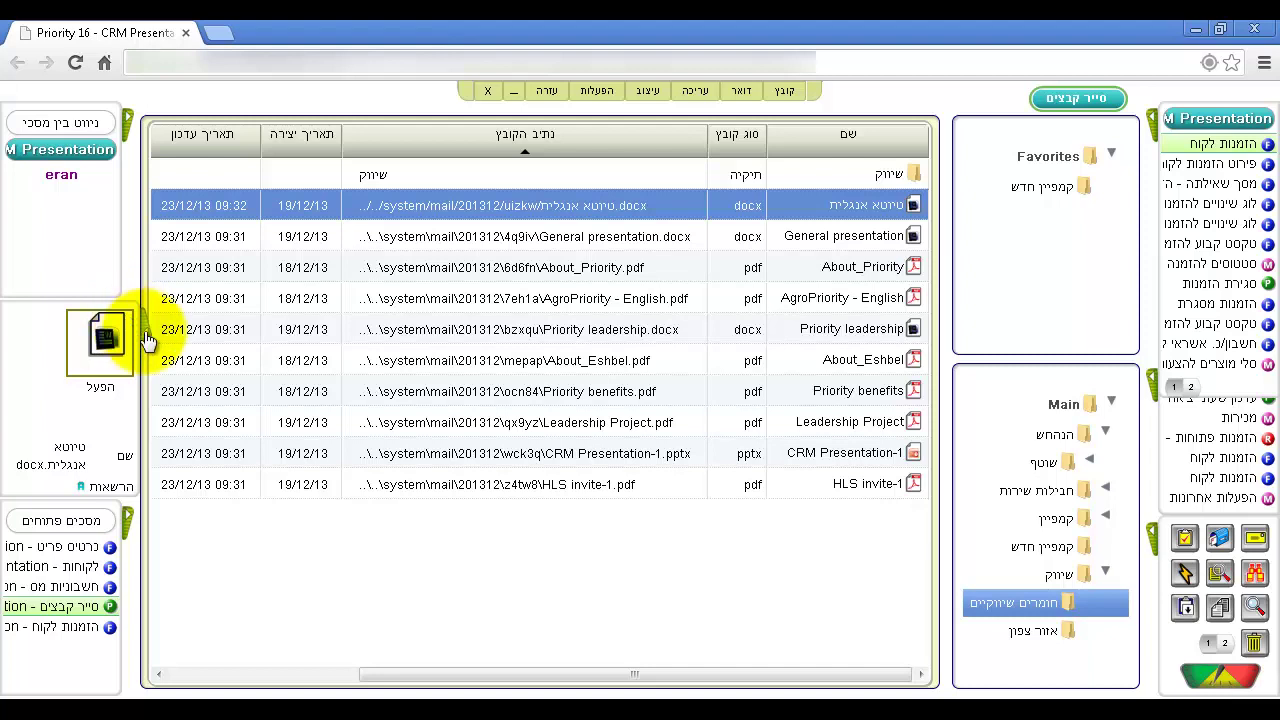
{"action": "left_click", "coordinate": [93, 628]}
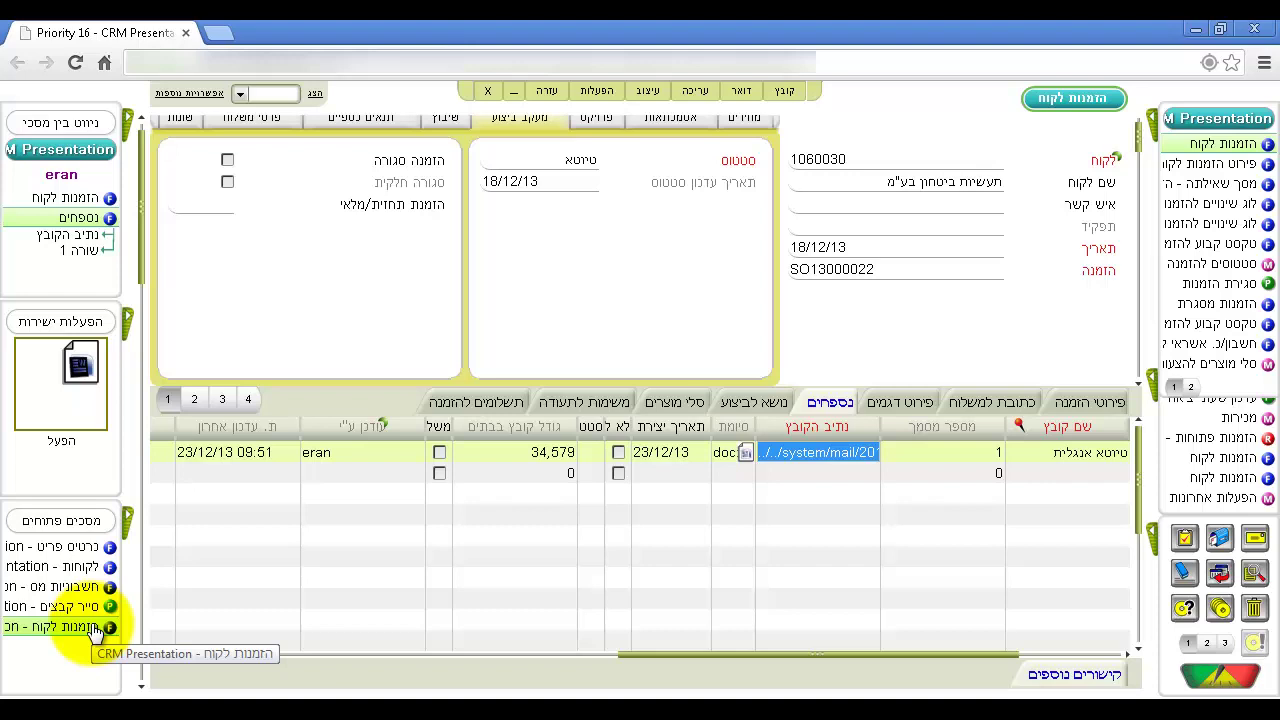
{"action": "left_click", "coordinate": [91, 610]}
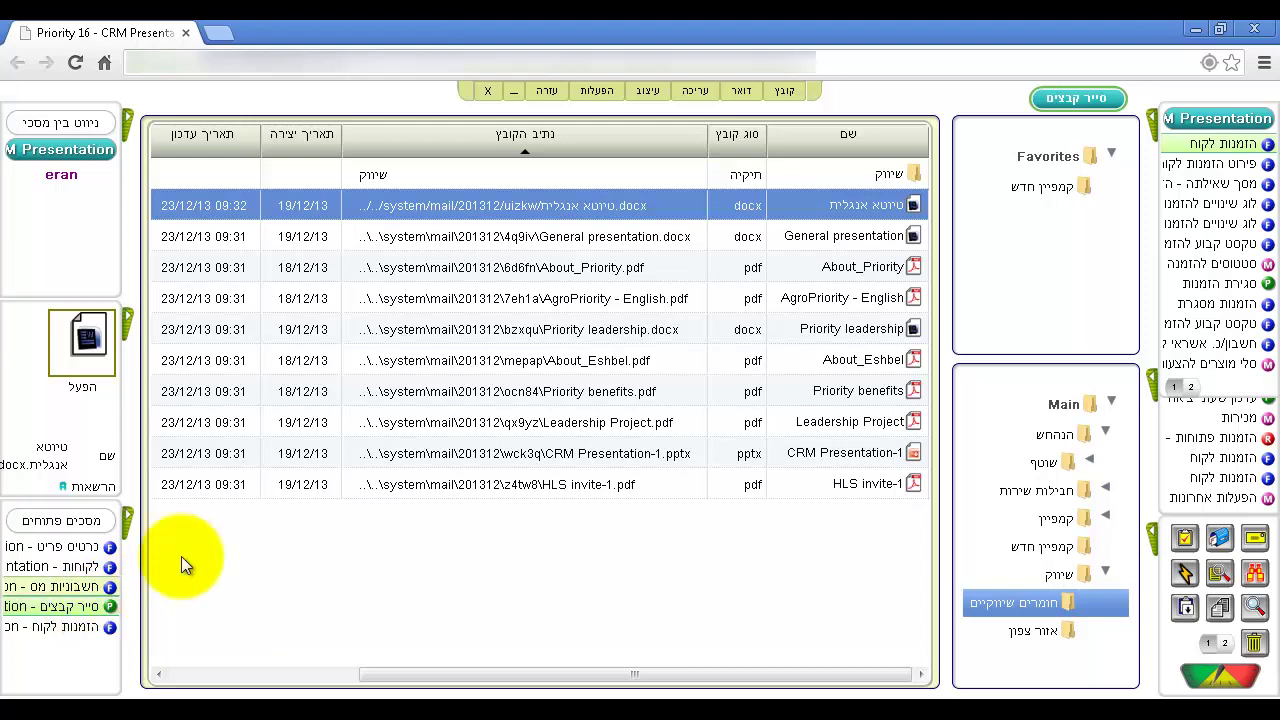
Step: Check the additional links (קישורים נוספים) of the טיוטא אנגלית document, and view and close it in Word
{"action": "right_click", "coordinate": [812, 218]}
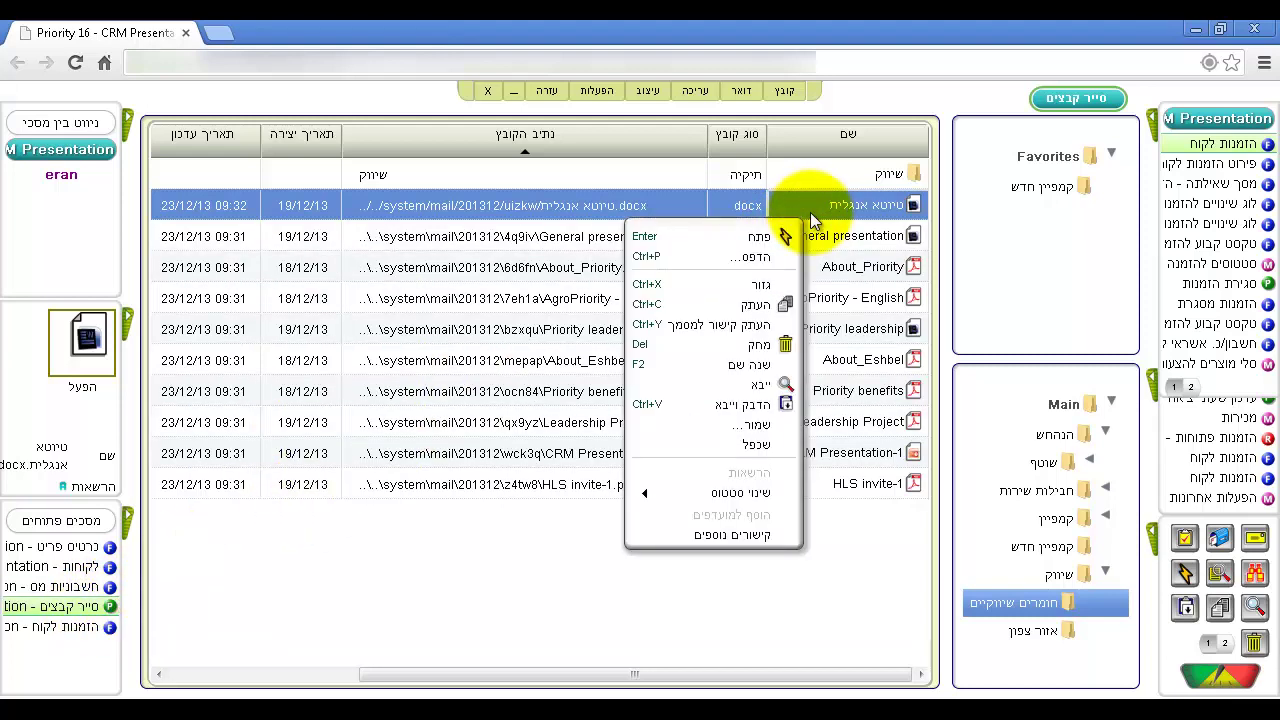
{"action": "left_click", "coordinate": [757, 535]}
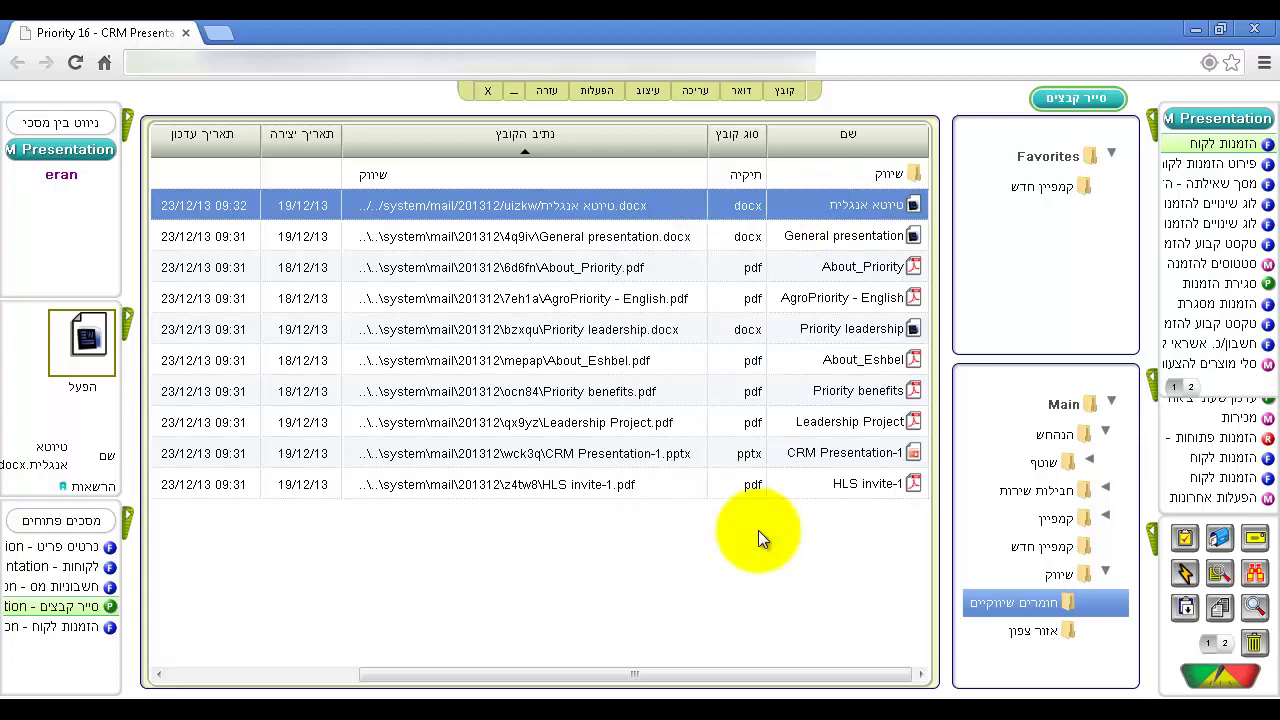
{"action": "left_click", "coordinate": [880, 557]}
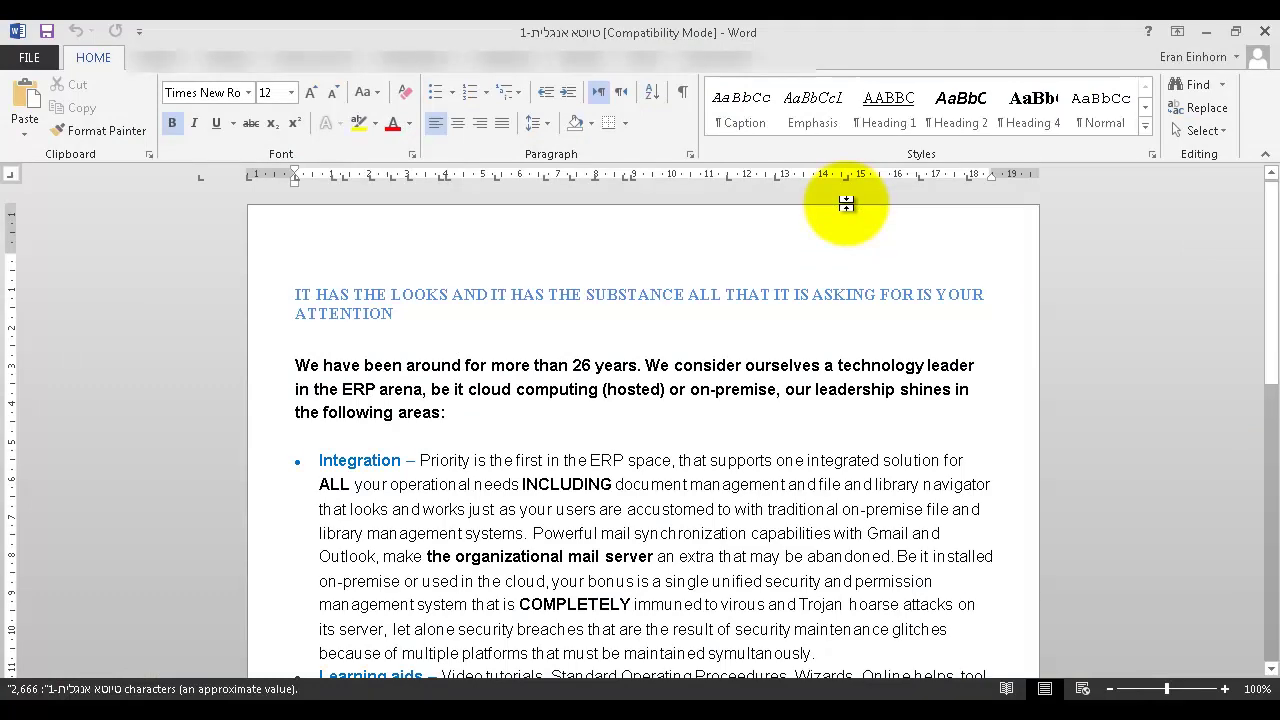
{"action": "key", "text": "alt+F4"}
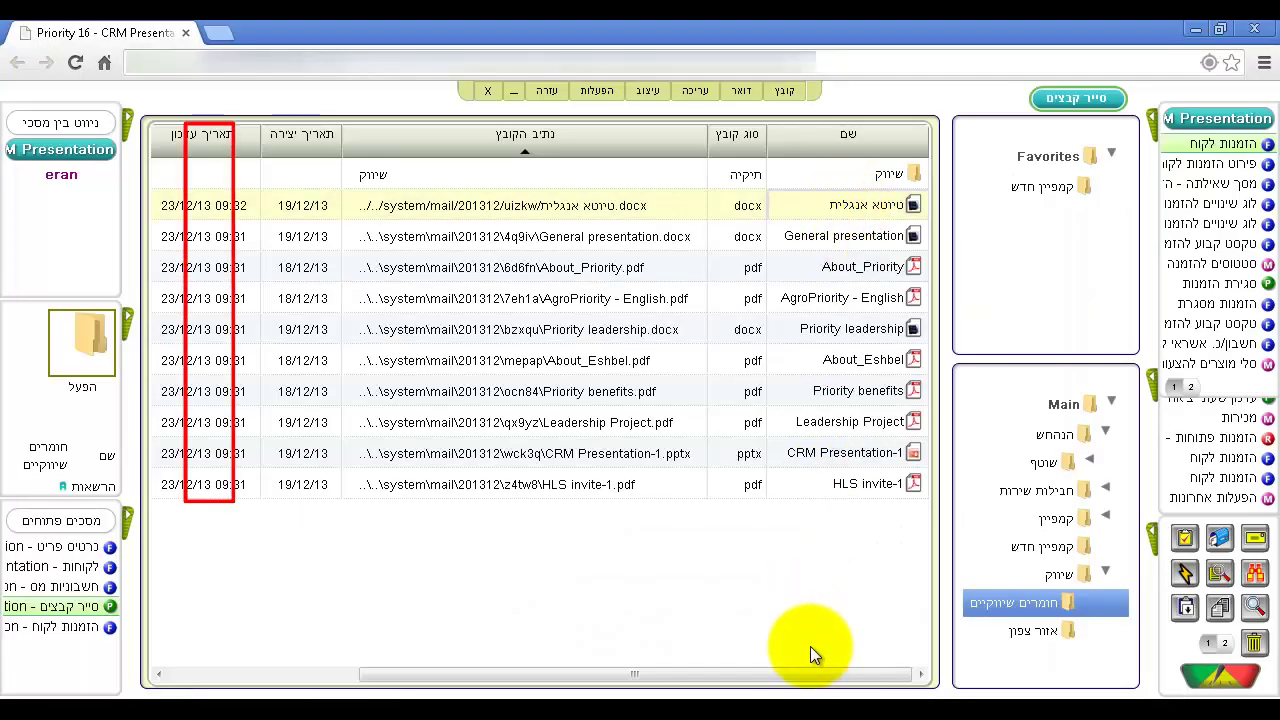
Step: Examine the status and lock columns of the טיוטא אנגלית document and the actions available for it
{"action": "left_click_drag", "start_coordinate": [608, 673], "coordinate": [585, 677]}
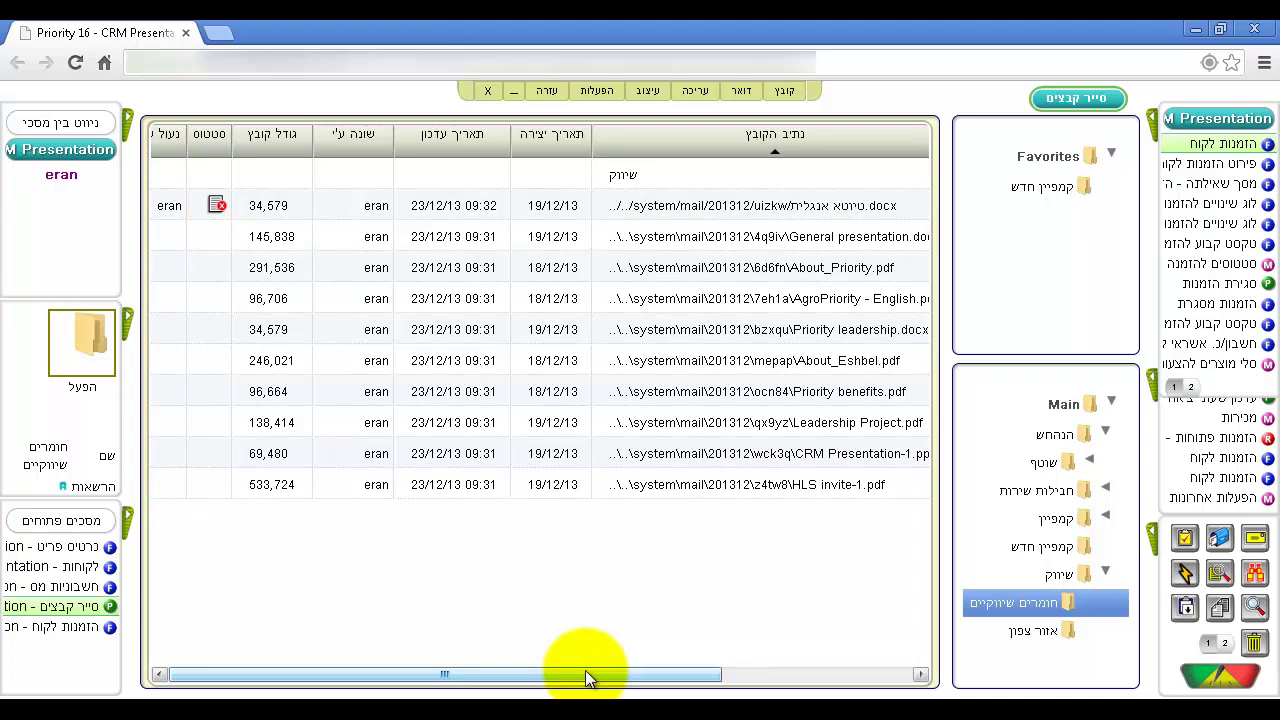
{"action": "right_click", "coordinate": [217, 210]}
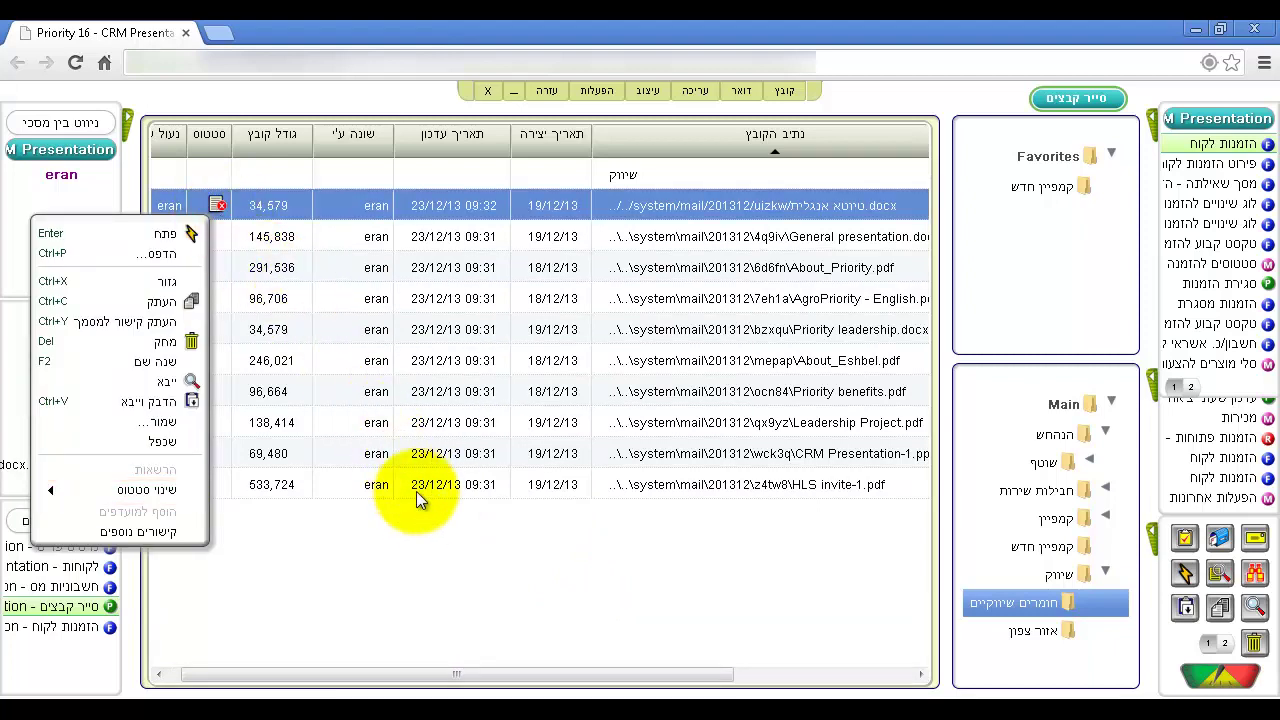
{"action": "left_click", "coordinate": [443, 545]}
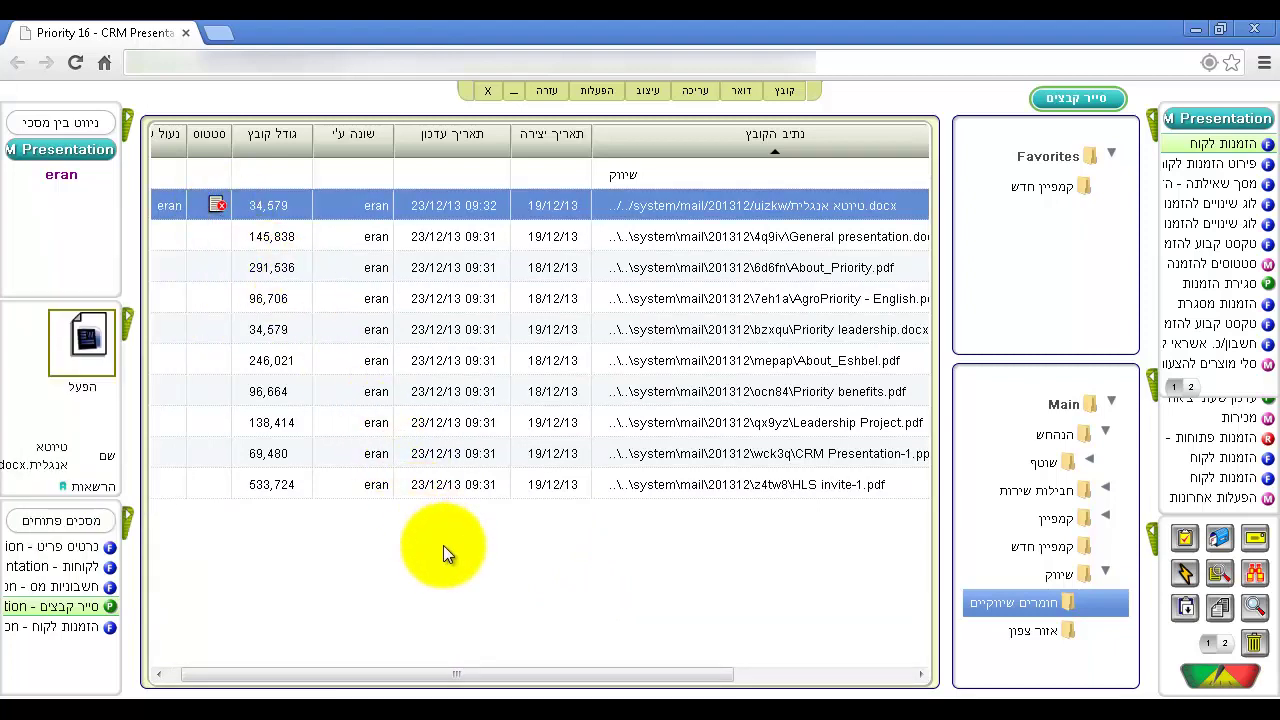
{"action": "left_click", "coordinate": [774, 672]}
Step: Try to copy About_Eshbel from the file explorer and paste it in Windows Explorer, and open the תעשיות בטחון folder
{"action": "left_click", "coordinate": [817, 363]}
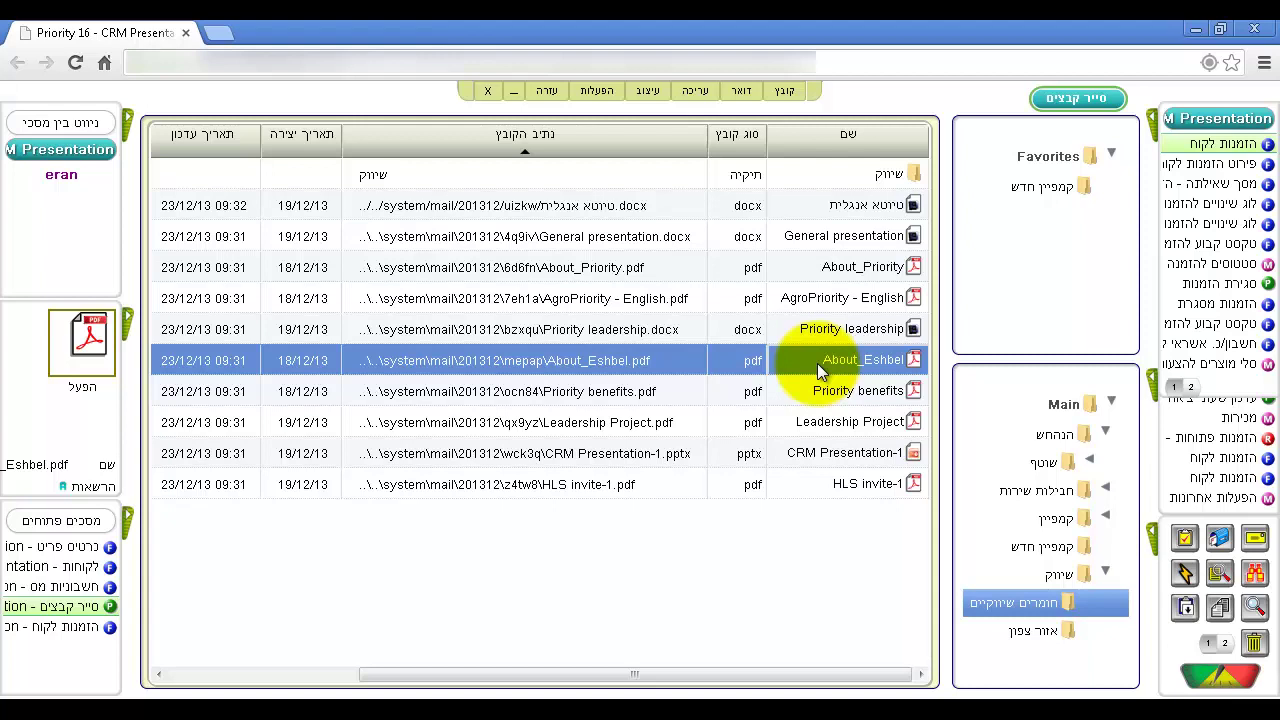
{"action": "key", "text": "ctrl+c"}
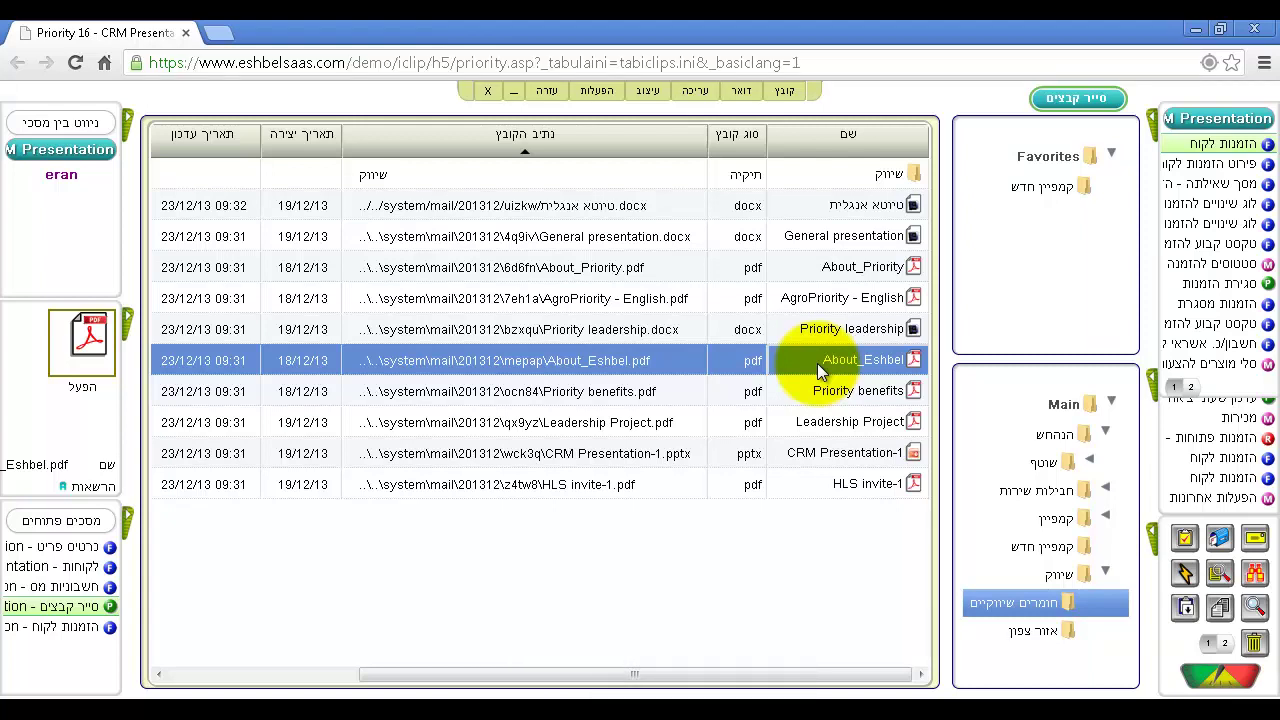
{"action": "key", "text": "ctrl+v"}
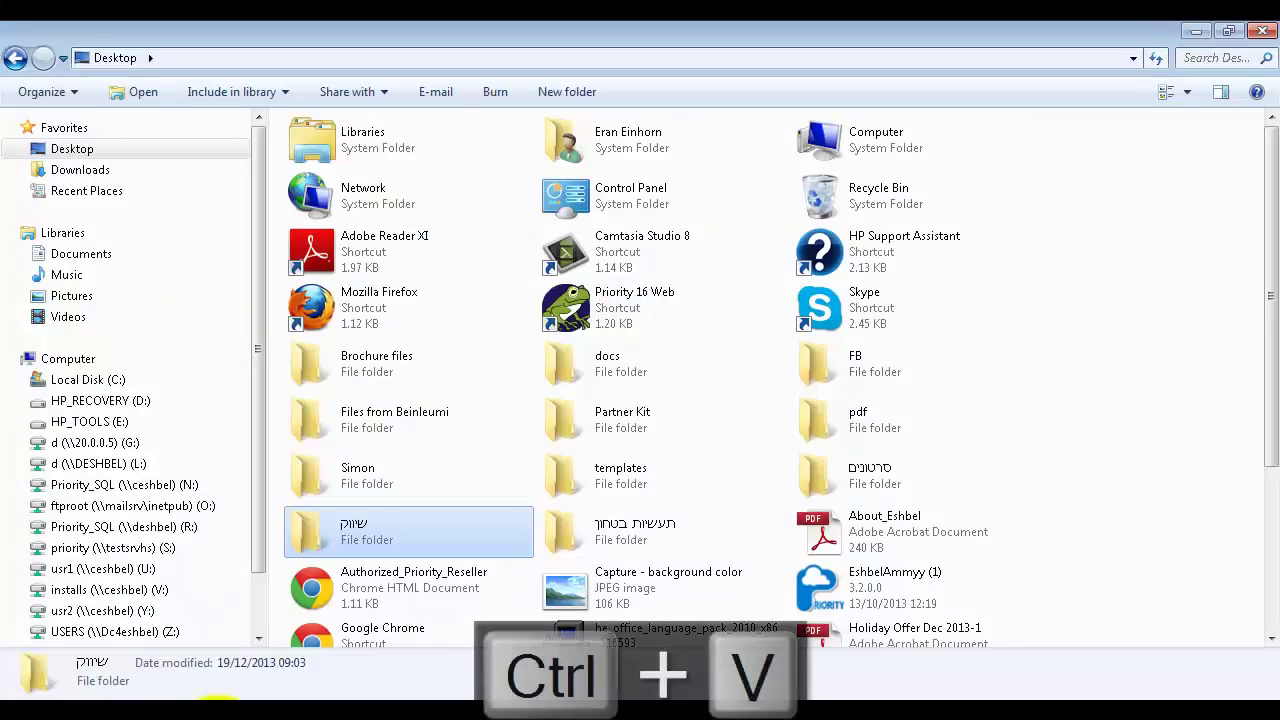
{"action": "double_click", "coordinate": [676, 533]}
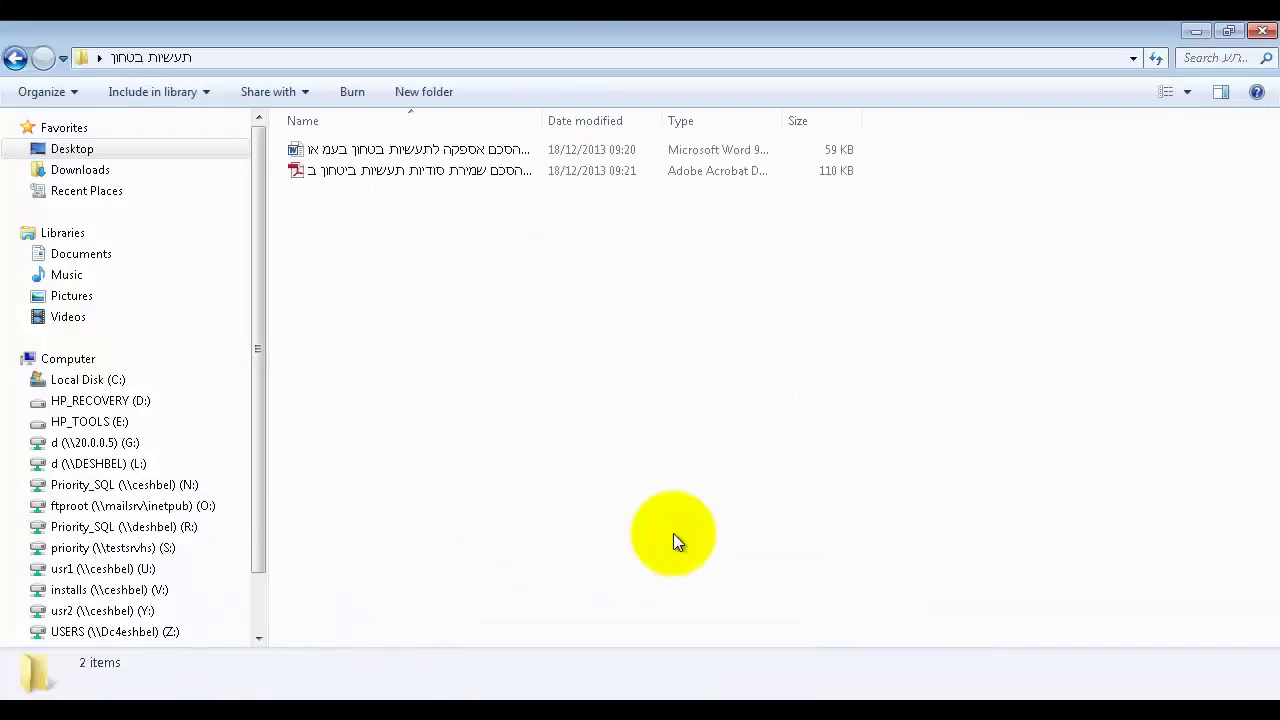
{"action": "key", "text": "alt+Tab"}
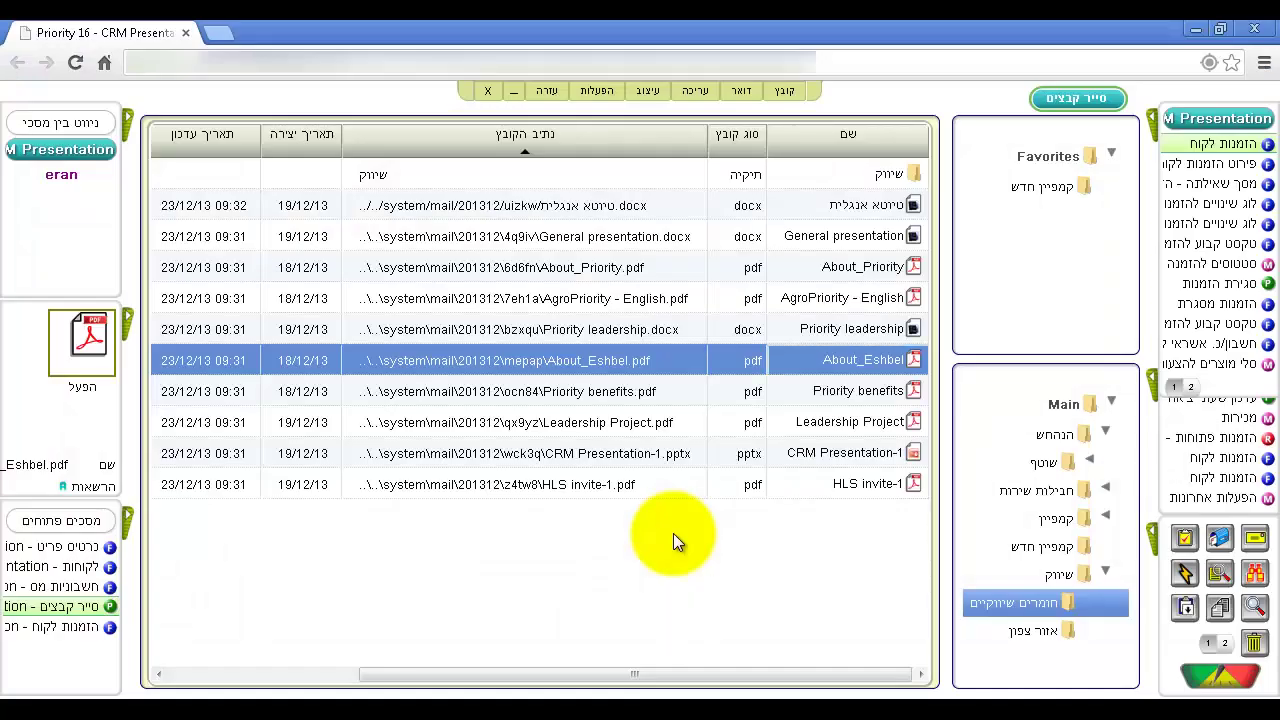
Step: Save a copy of About_Eshbel from the file explorer to the Desktop, overwriting the existing file
{"action": "right_click", "coordinate": [825, 370]}
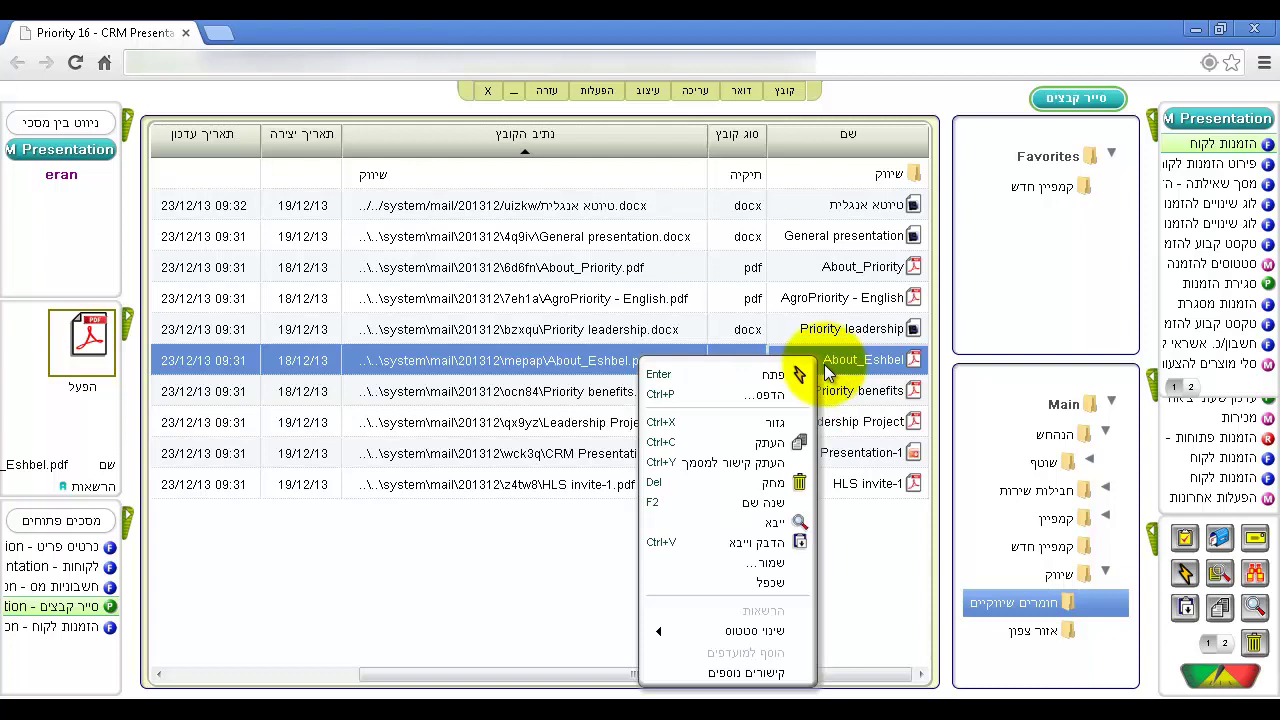
{"action": "left_click", "coordinate": [783, 563]}
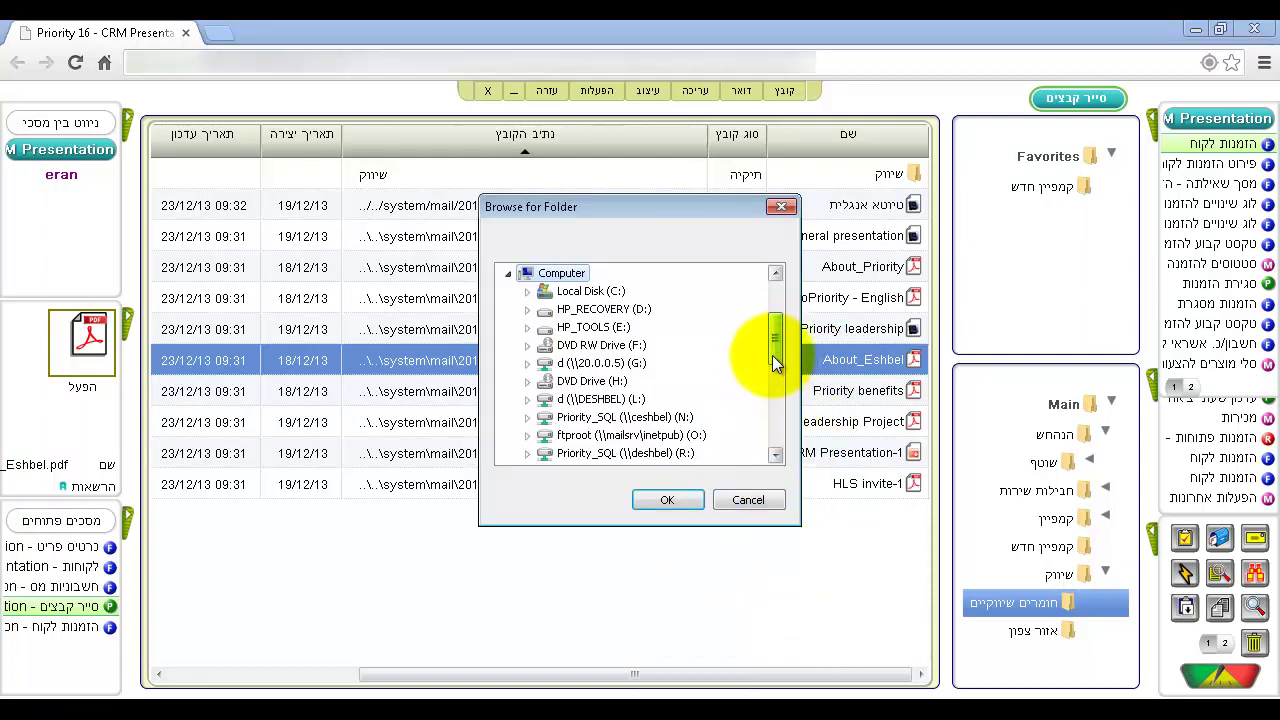
{"action": "left_click_drag", "start_coordinate": [773, 359], "coordinate": [774, 328]}
{"action": "left_click", "coordinate": [535, 273]}
{"action": "left_click", "coordinate": [657, 499]}
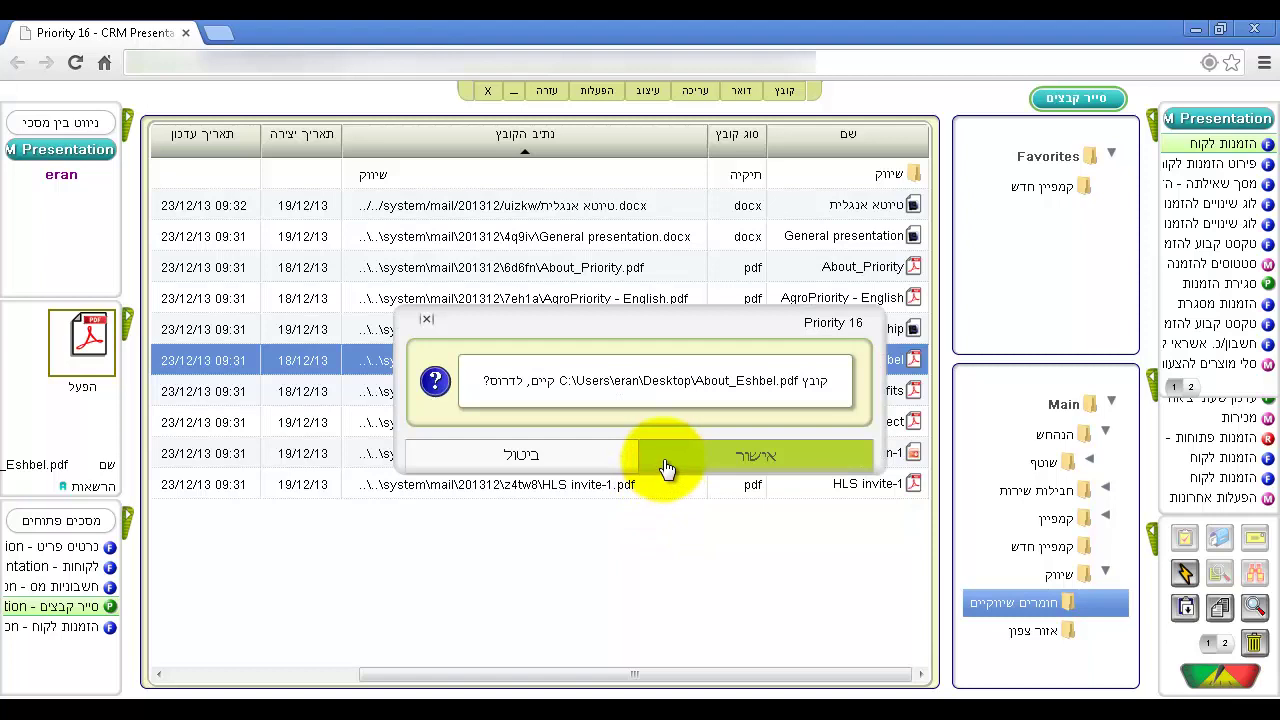
{"action": "left_click", "coordinate": [663, 461]}
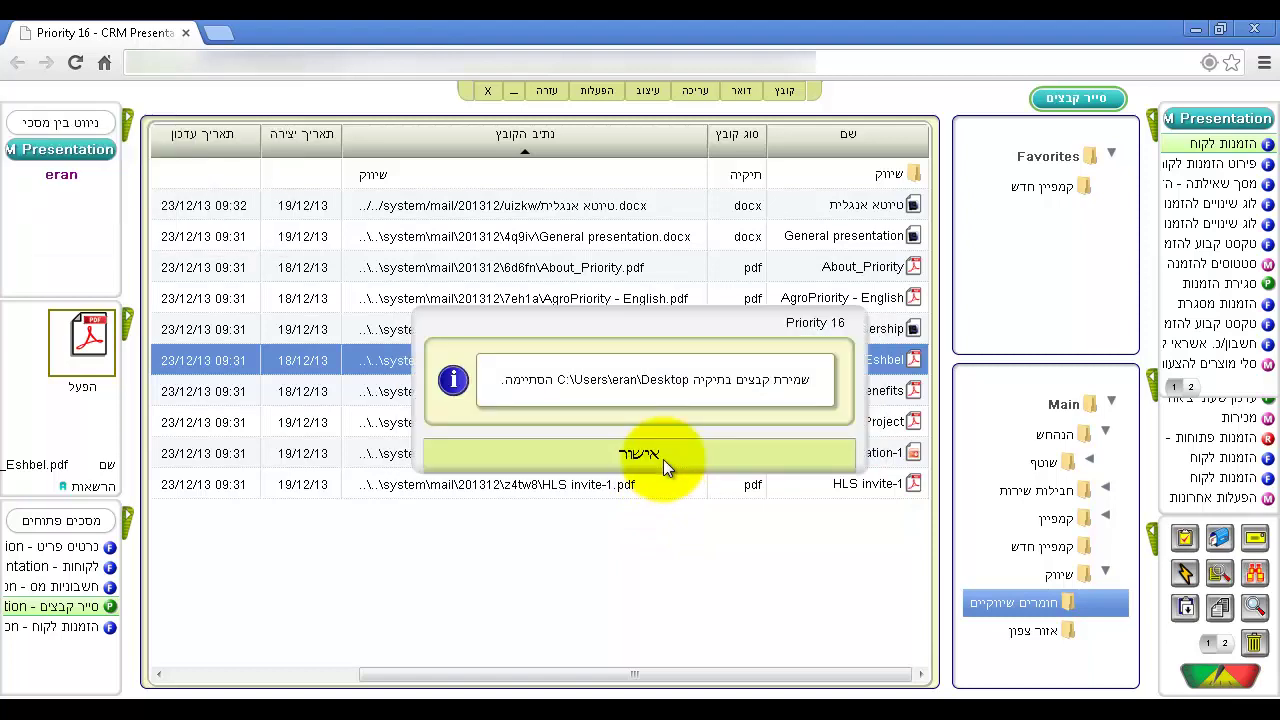
{"action": "left_click", "coordinate": [663, 459]}
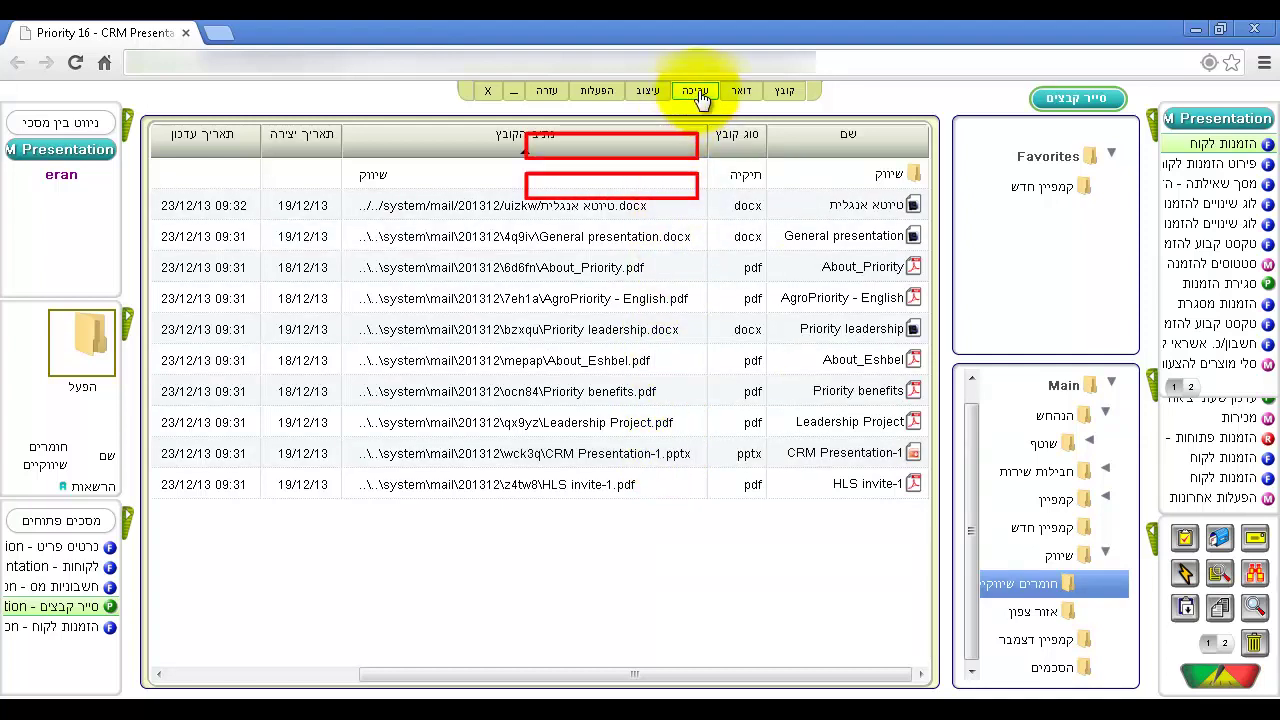
Step: Examine the editing, import and save actions available for the חומרים שיווקיים folder
{"action": "left_click", "coordinate": [697, 92]}
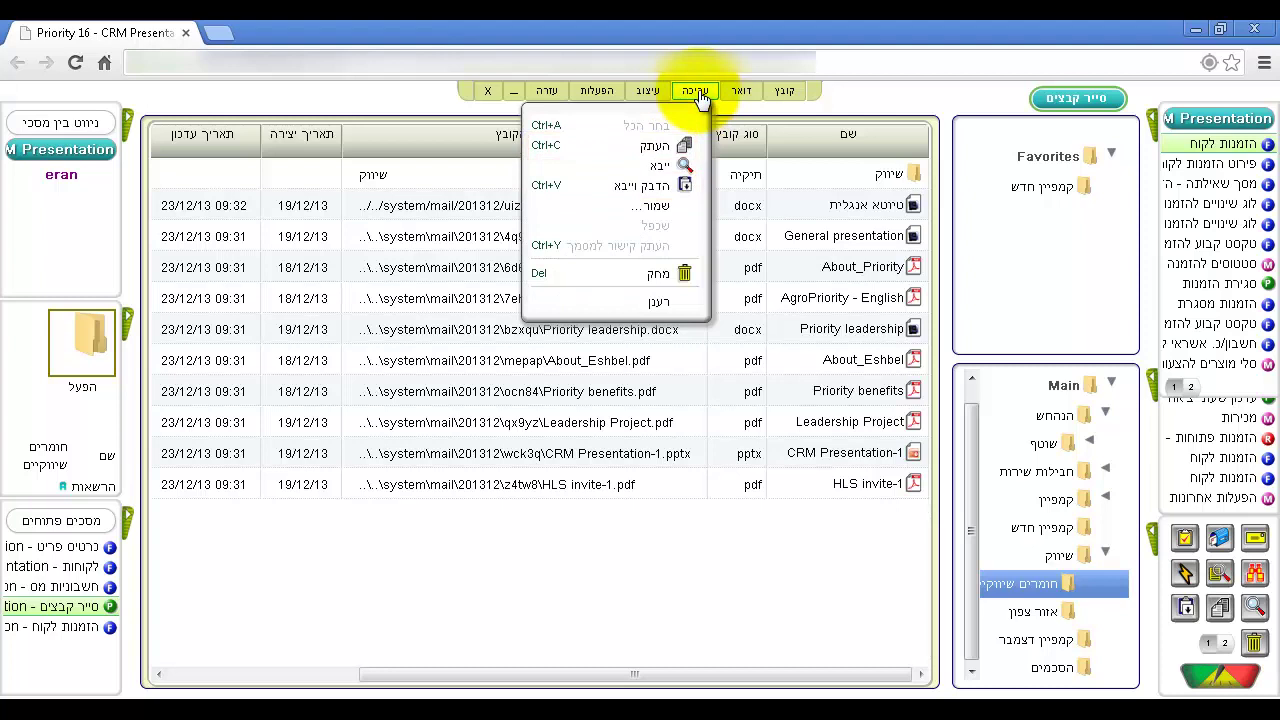
{"action": "left_click", "coordinate": [695, 94]}
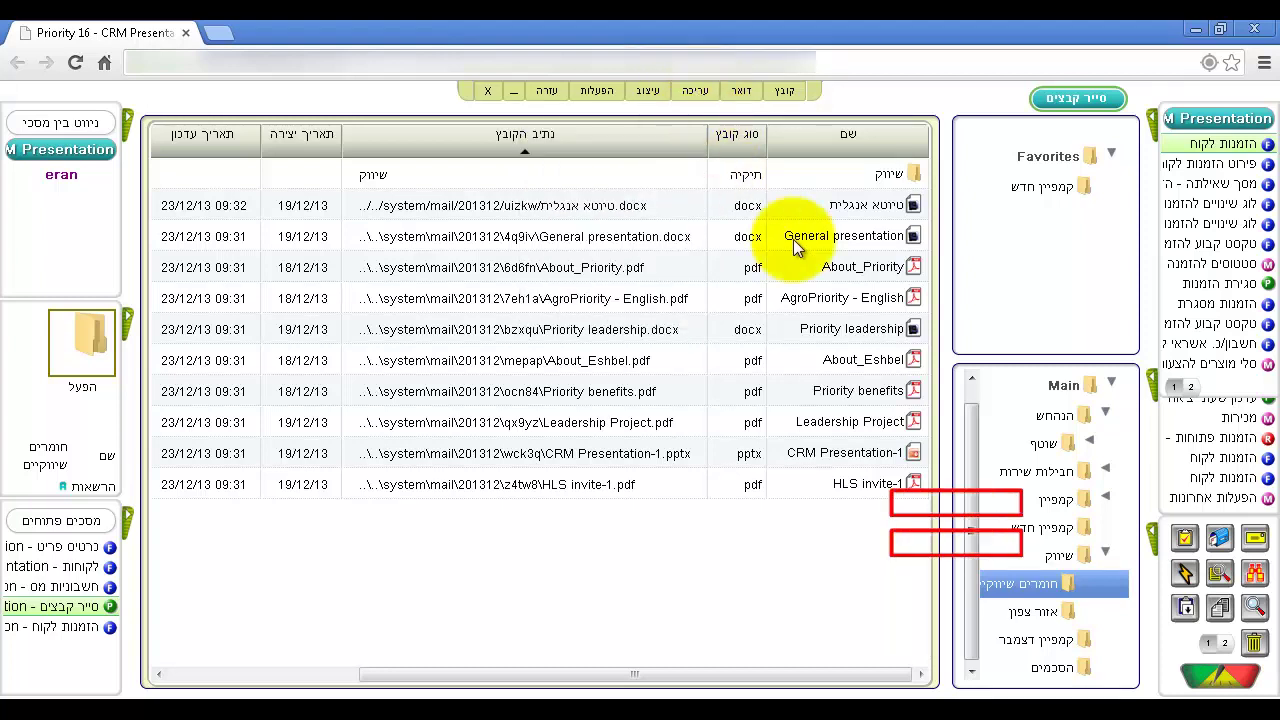
{"action": "right_click", "coordinate": [1035, 586]}
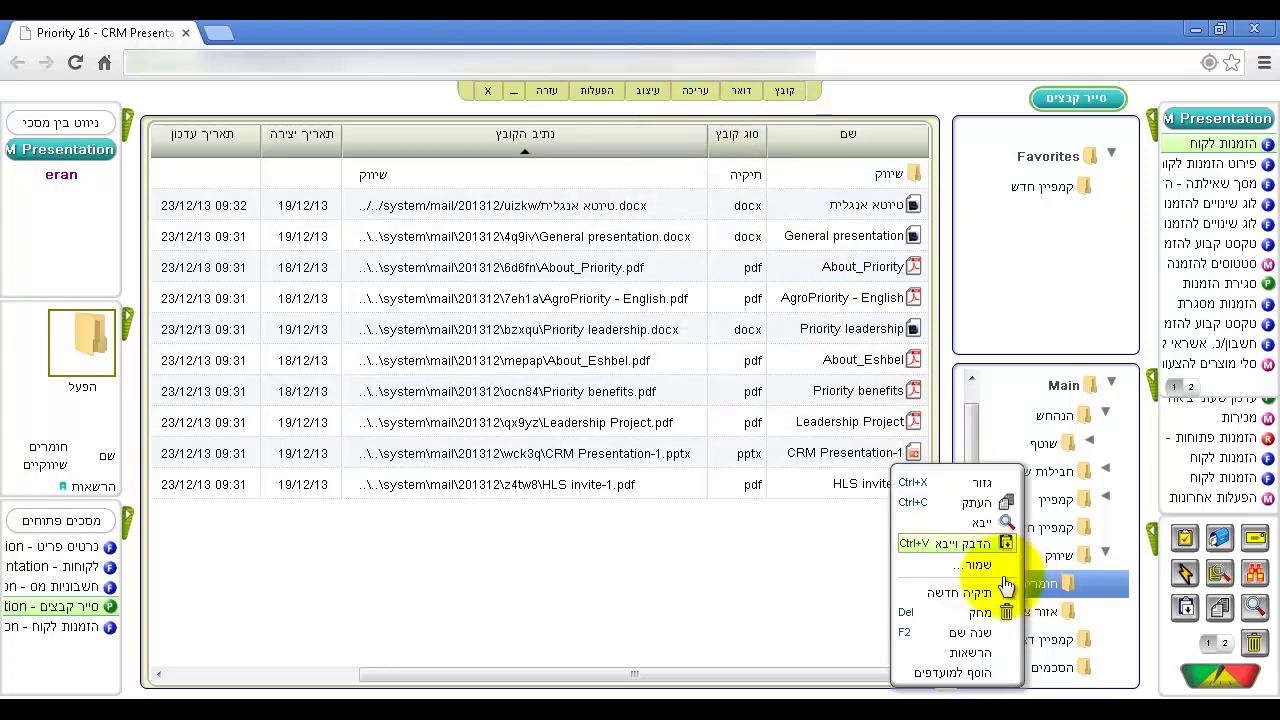
{"action": "left_click", "coordinate": [764, 566]}
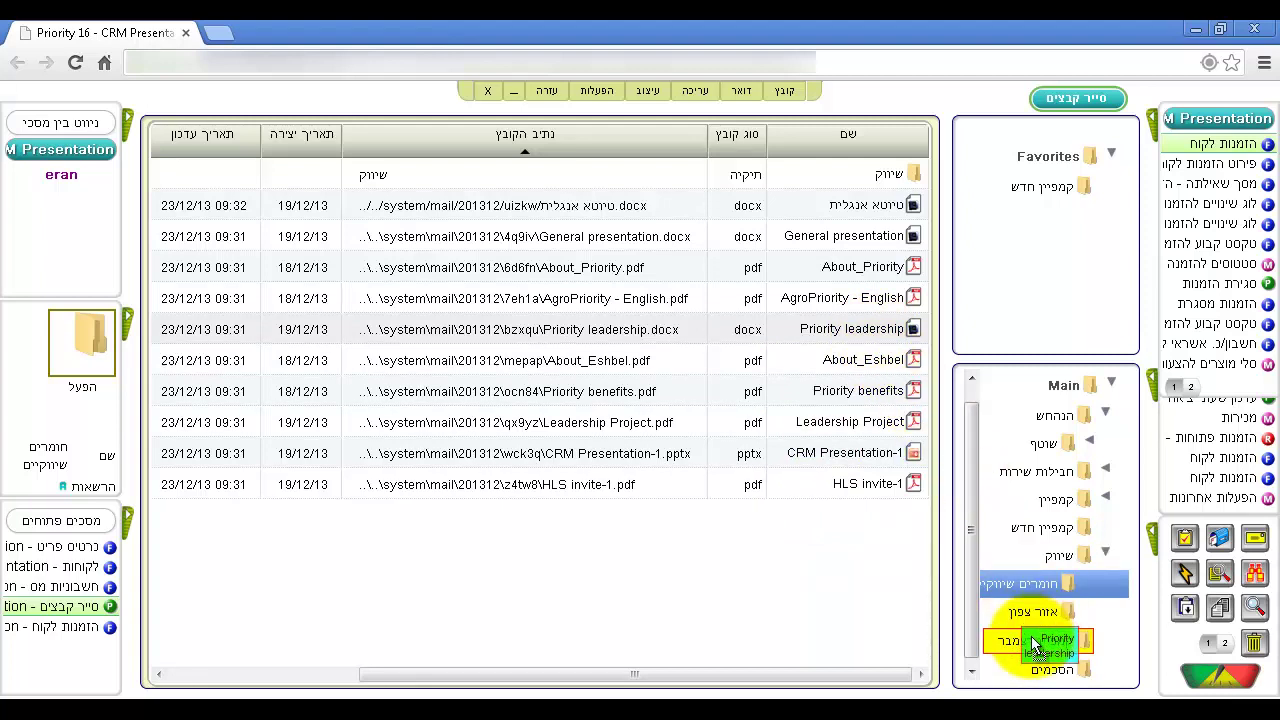
Step: Move the Priority leadership document from the חומרים שיווקיים folder into the קמפיין דצמבר folder
{"action": "left_click_drag", "start_coordinate": [1035, 645], "coordinate": [1035, 645]}
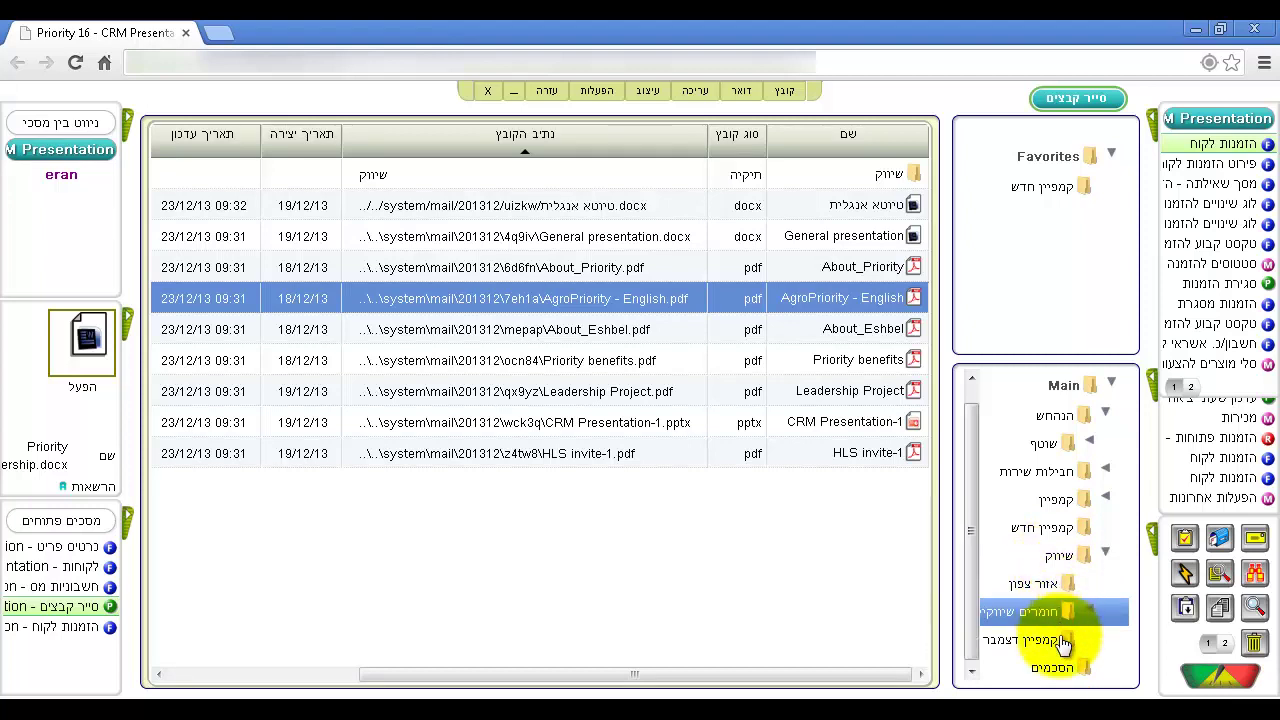
Step: Add the הסכמים folder to Favorites and view the actions available for it there
{"action": "left_click", "coordinate": [1063, 670]}
{"action": "right_click", "coordinate": [1063, 672]}
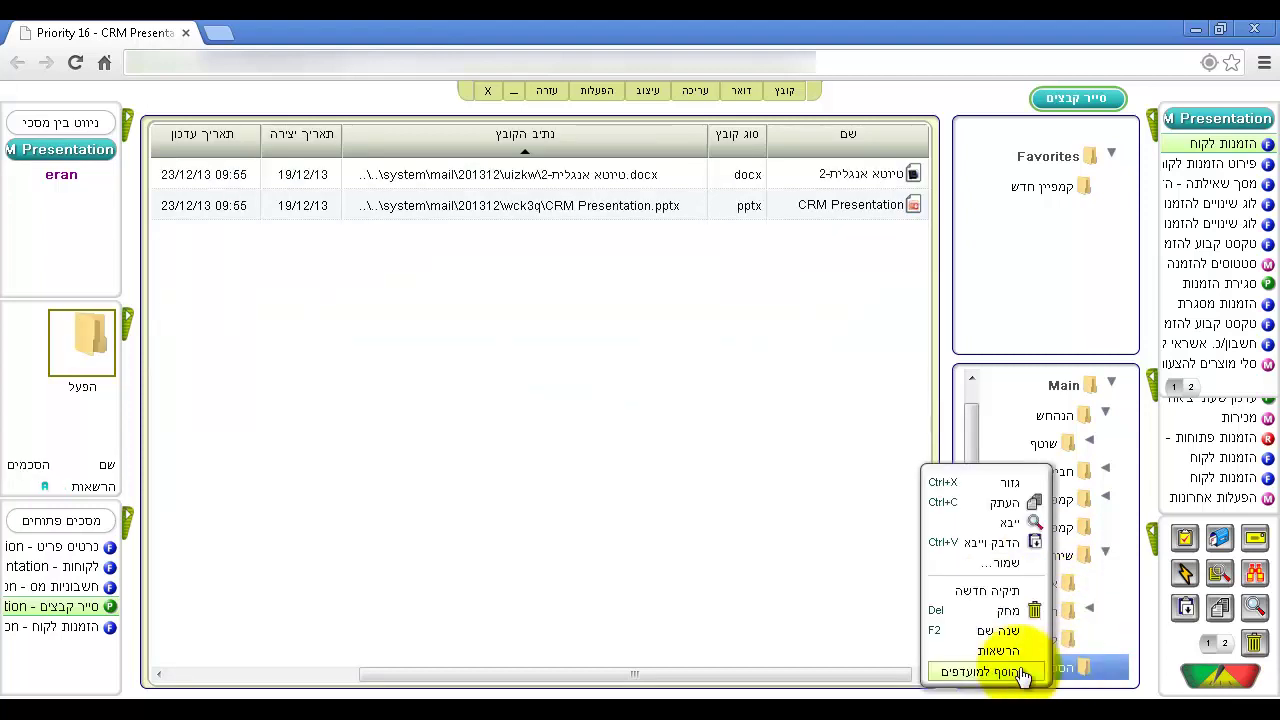
{"action": "left_click", "coordinate": [1024, 673]}
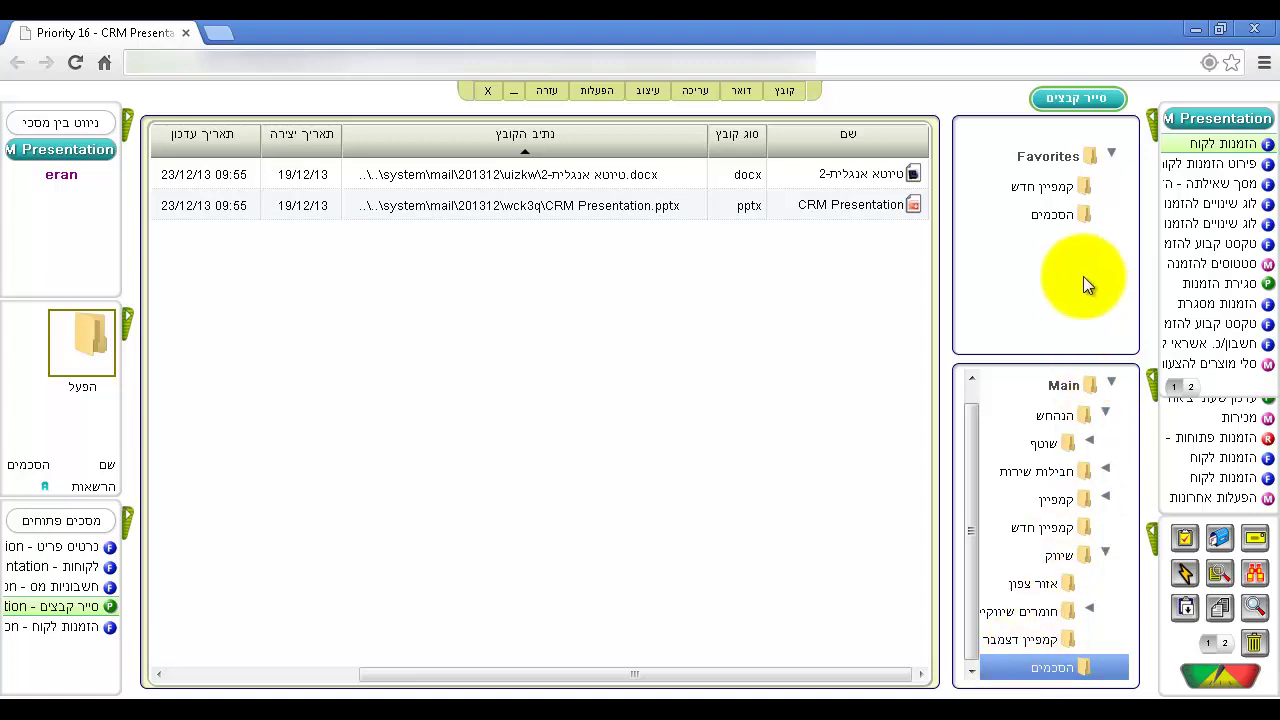
{"action": "right_click", "coordinate": [1068, 216]}
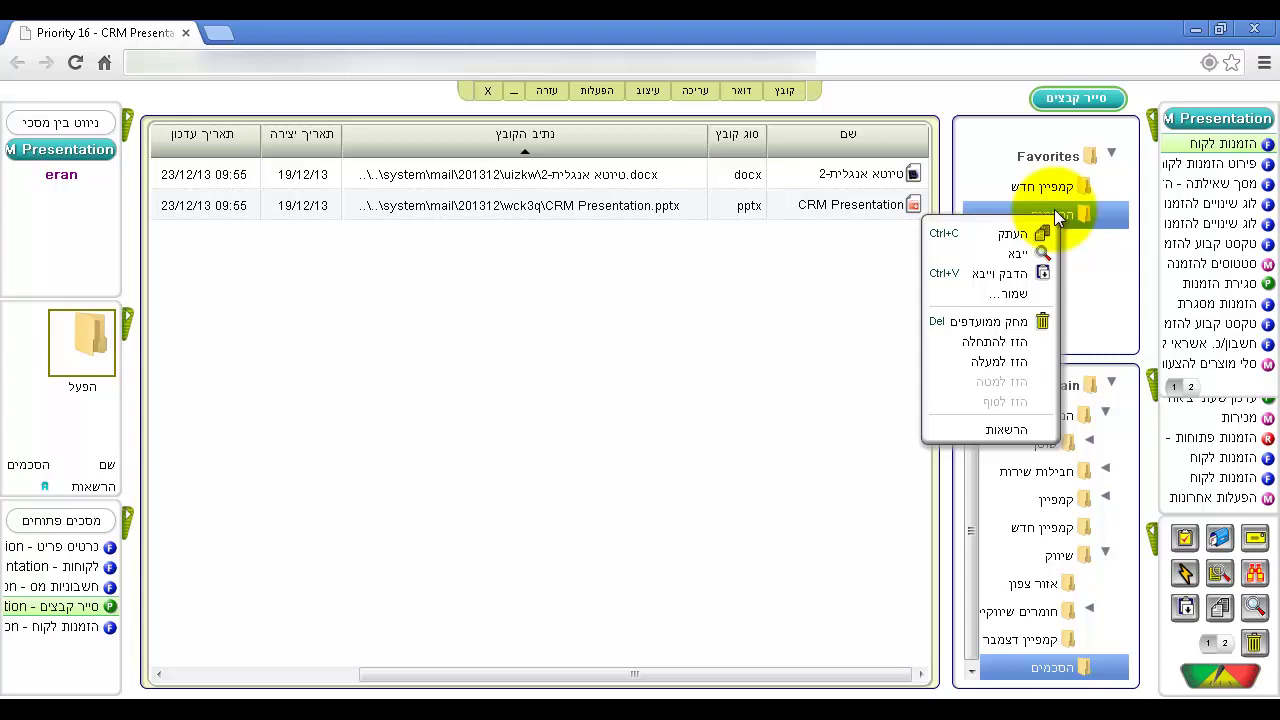
{"action": "left_click", "coordinate": [799, 320]}
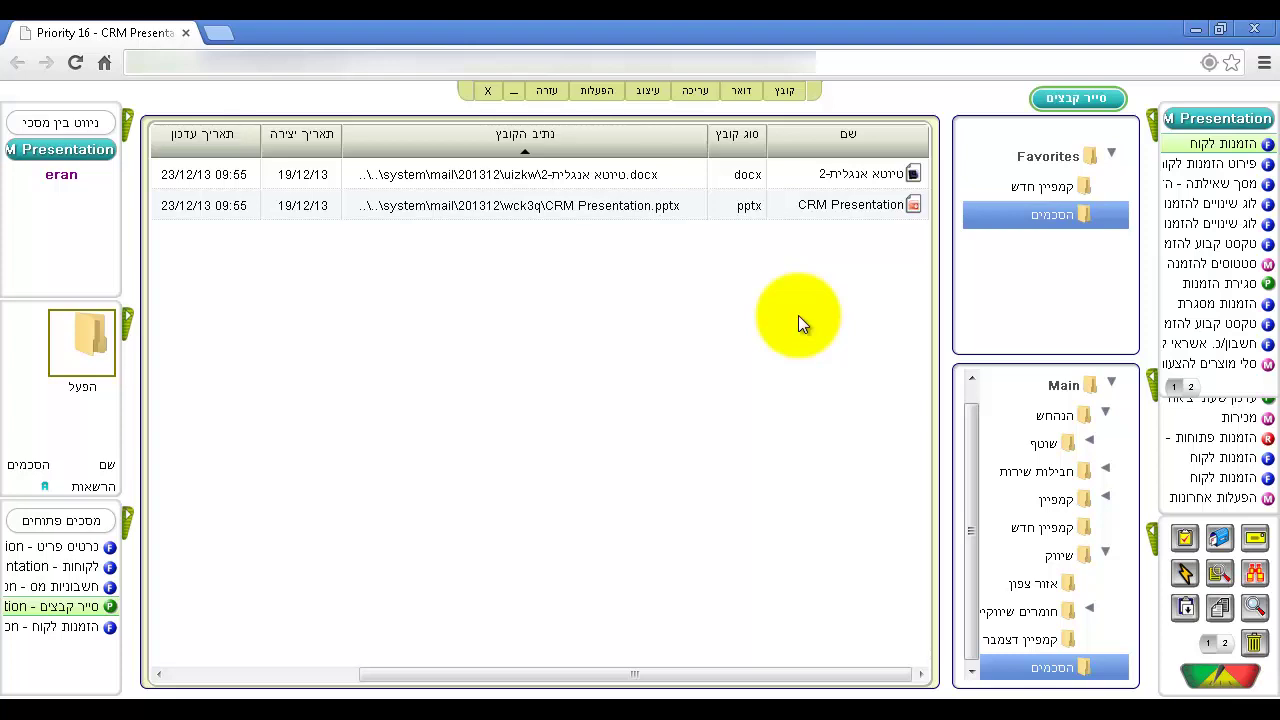
Step: Move the file type (סוג קובץ) column past the file path (נתיב הקובץ) column and sort the files by name (שם)
{"action": "left_click_drag", "start_coordinate": [746, 125], "coordinate": [446, 132]}
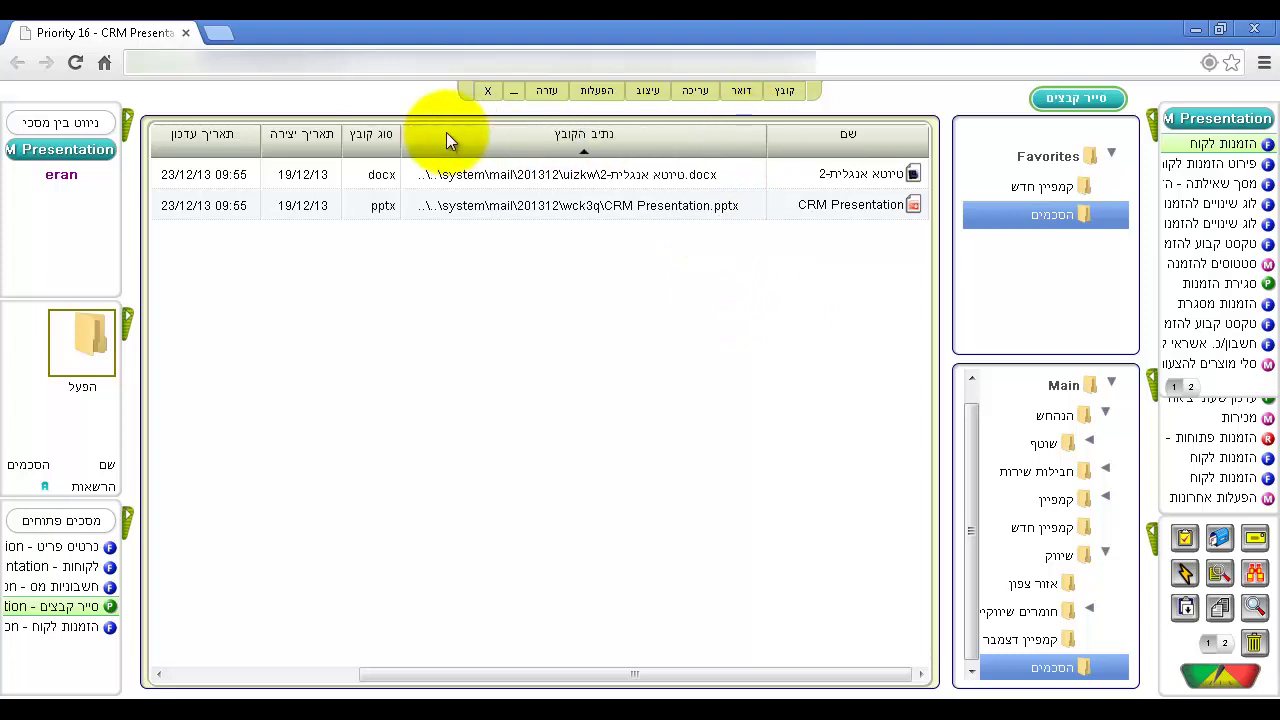
{"action": "left_click", "coordinate": [848, 136]}
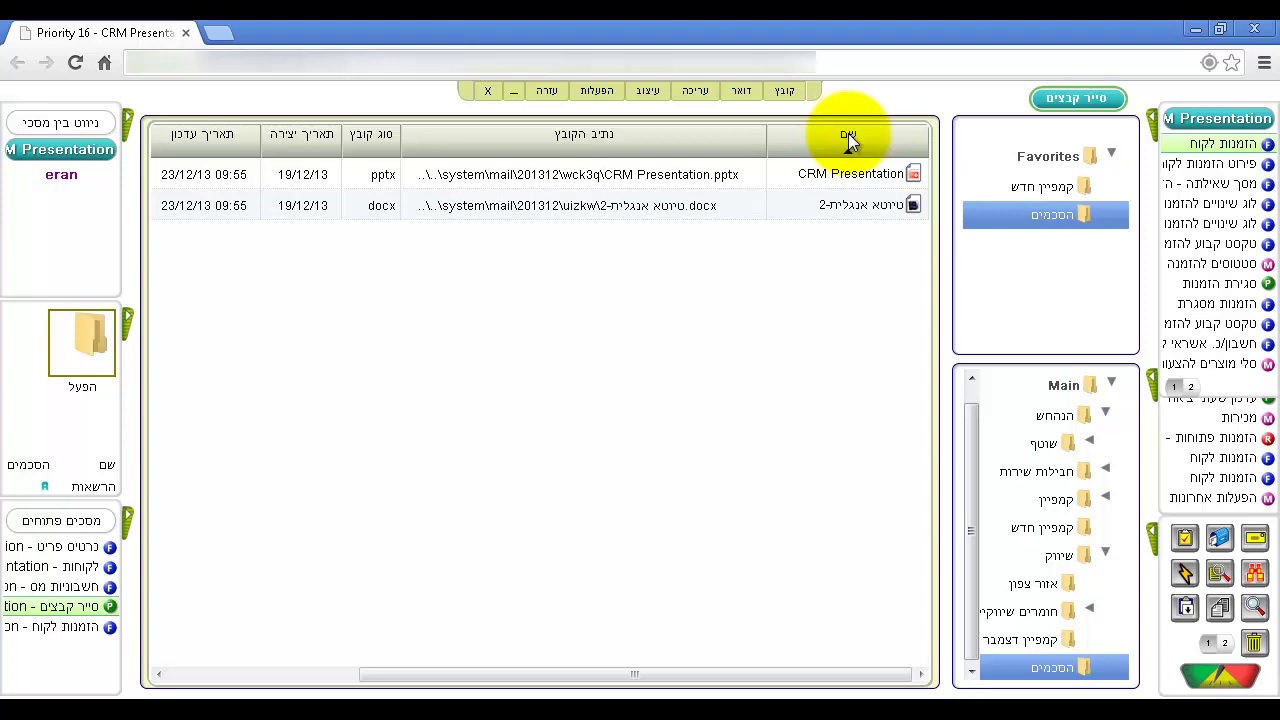
Step: Examine the file list's column design (עיצוב עמודות) settings and cancel without applying changes
{"action": "left_click", "coordinate": [652, 92]}
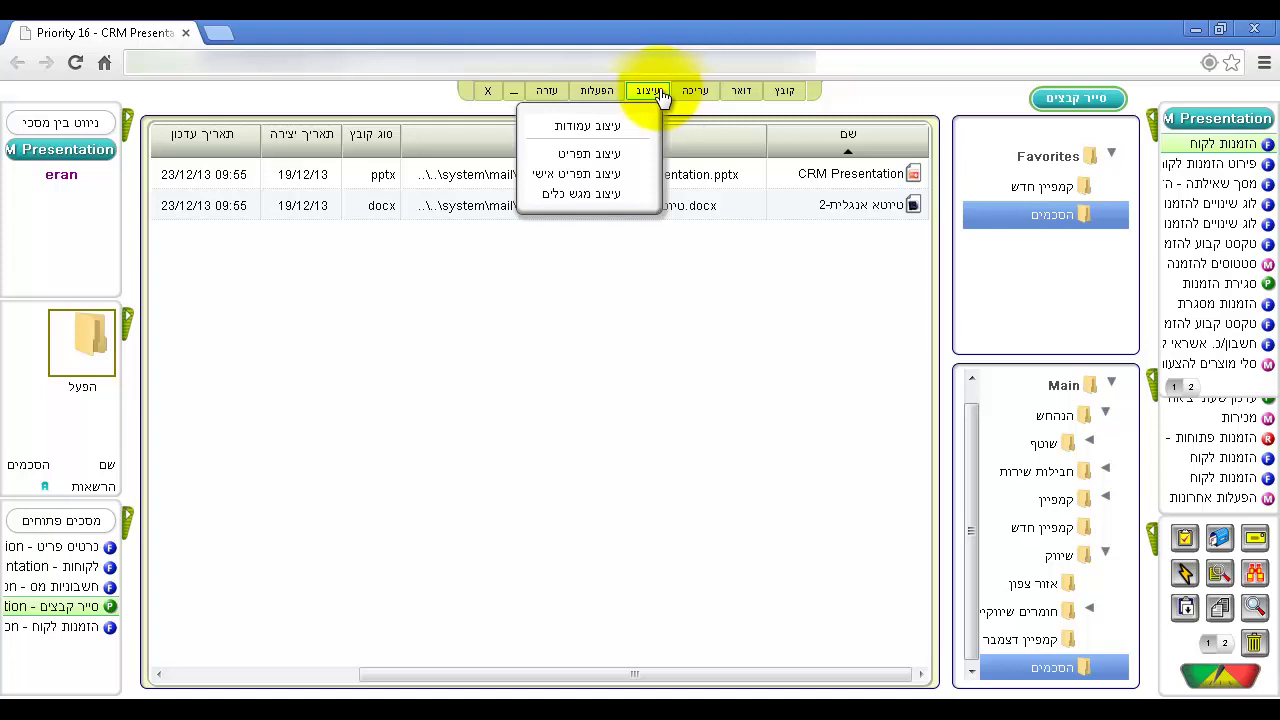
{"action": "left_click", "coordinate": [638, 126]}
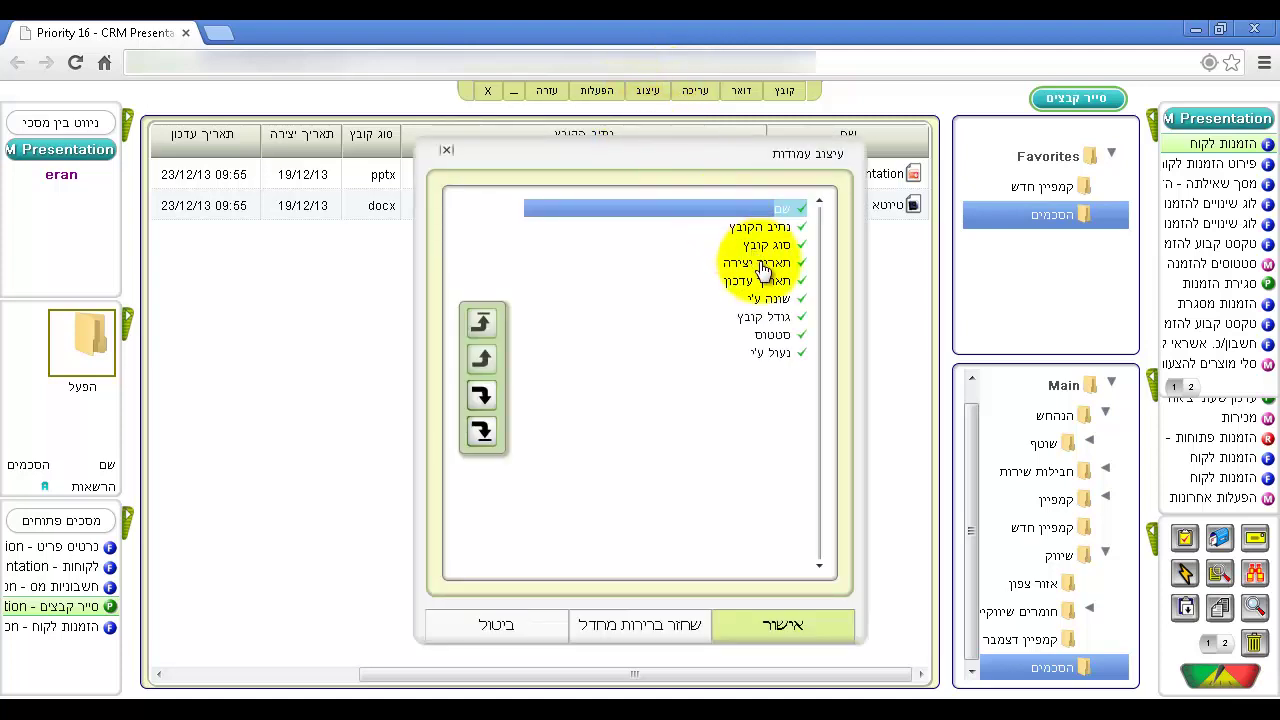
{"action": "right_click", "coordinate": [760, 263]}
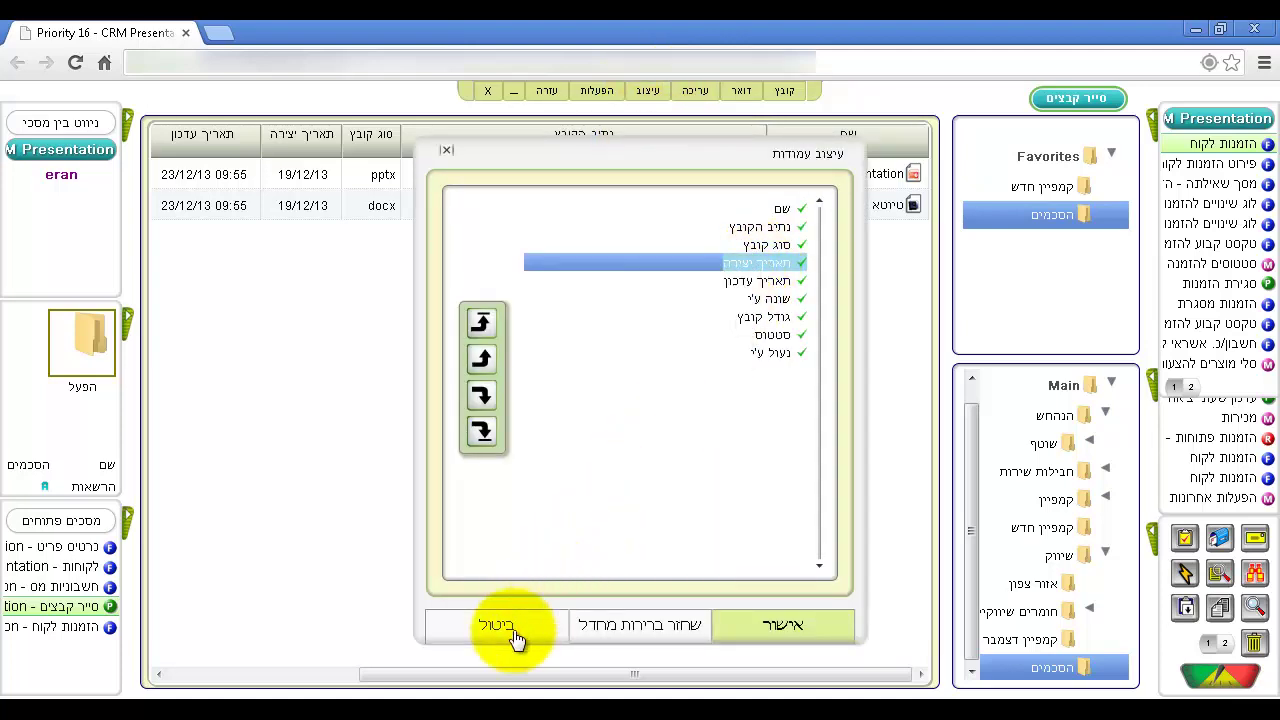
{"action": "left_click", "coordinate": [513, 628]}
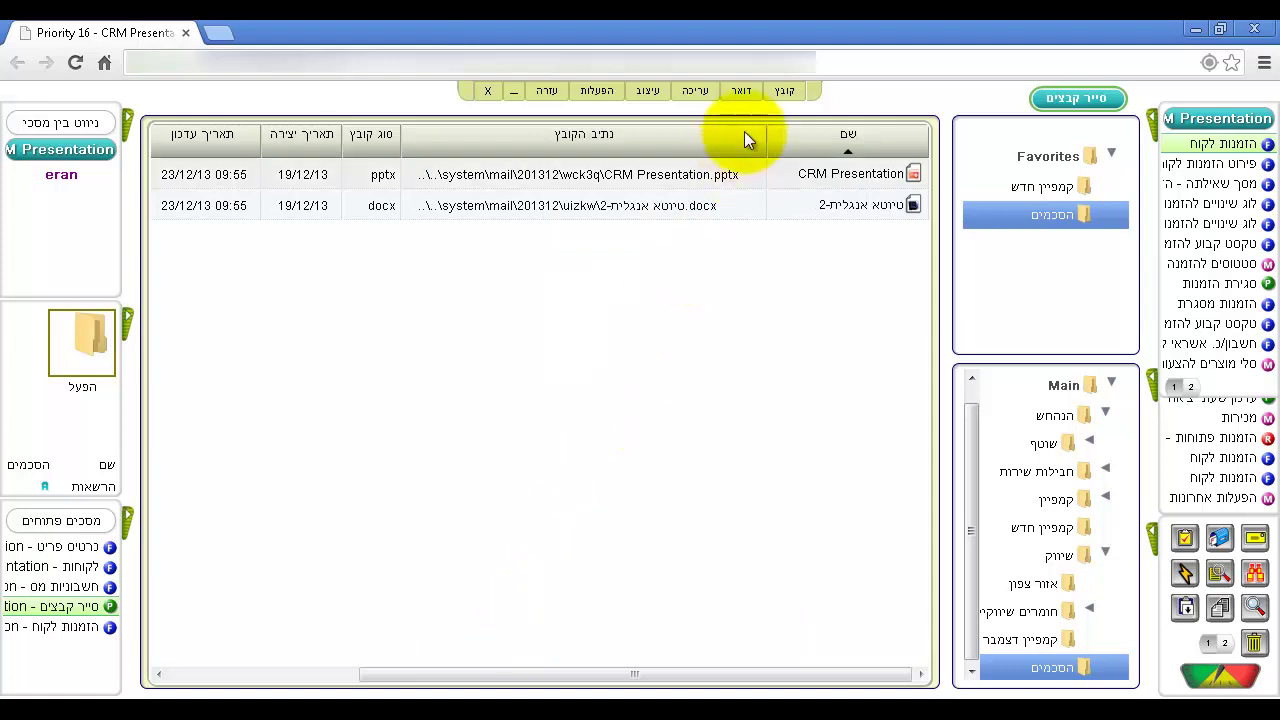
Step: Exit the file explorer (סייר קבצים) and return to the customer order's attachments (נספחים)
{"action": "left_click", "coordinate": [779, 93]}
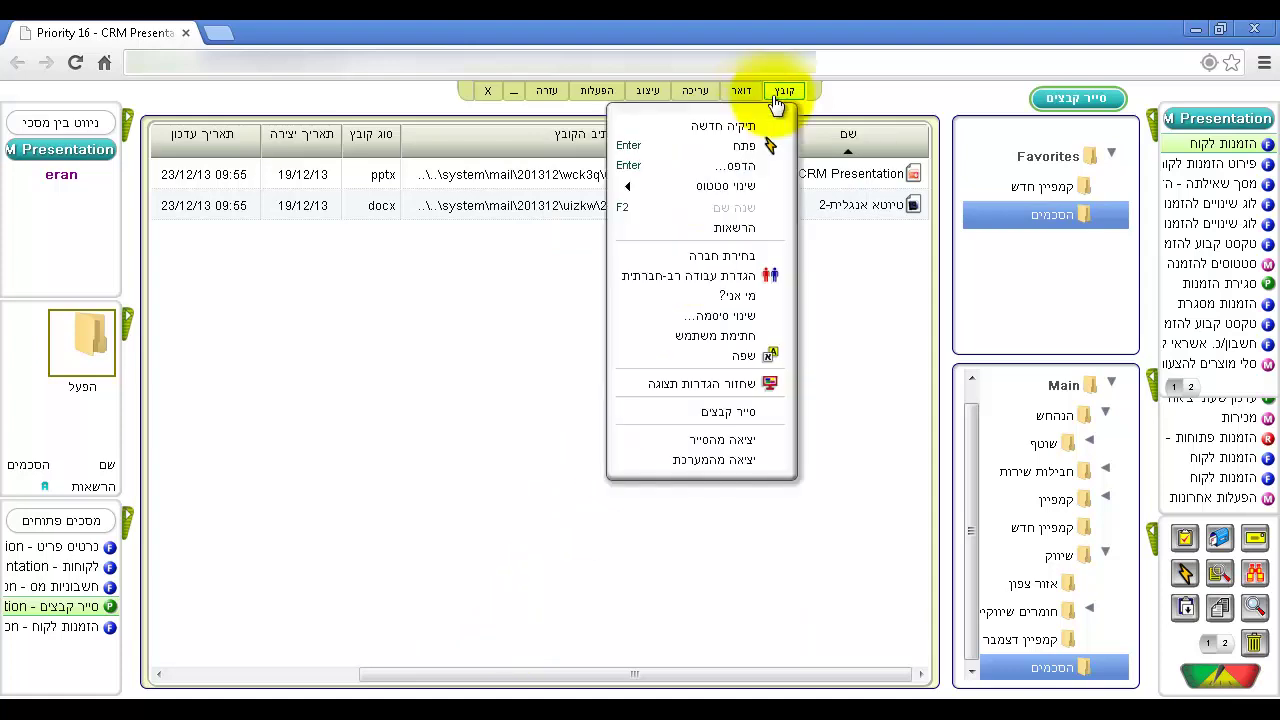
{"action": "left_click", "coordinate": [740, 443]}
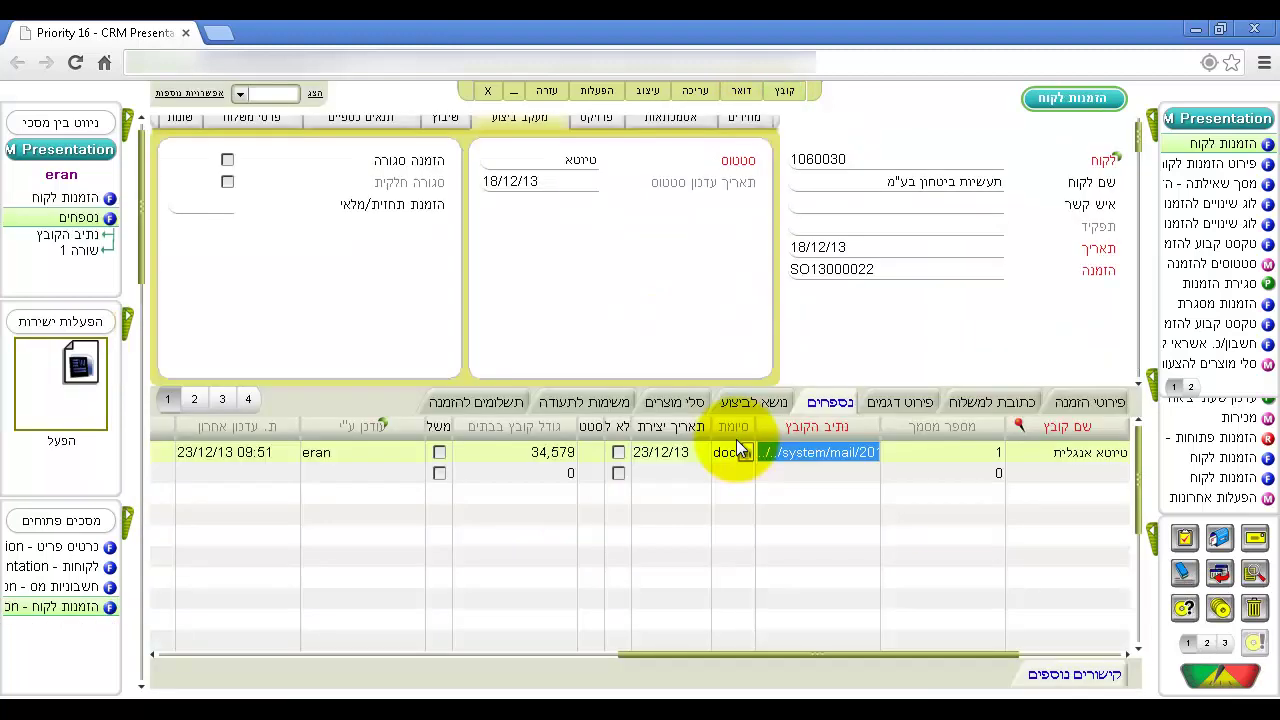